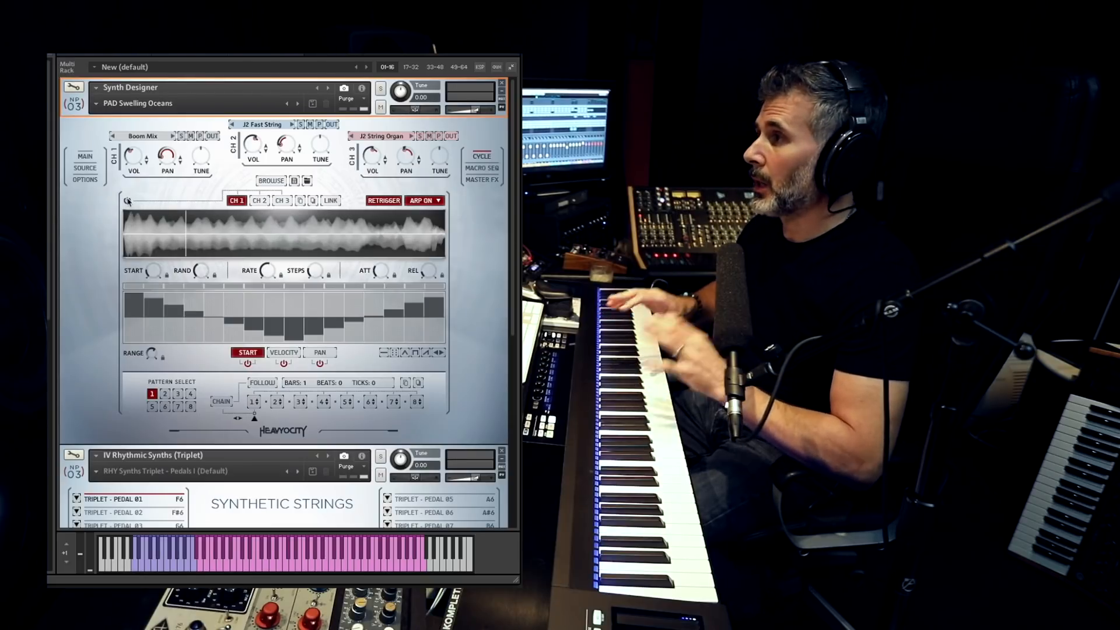
Step: Show channel 2's cycle settings in the PAD Swelling Oceans patch, and turn the patch's macro control
click(259, 201)
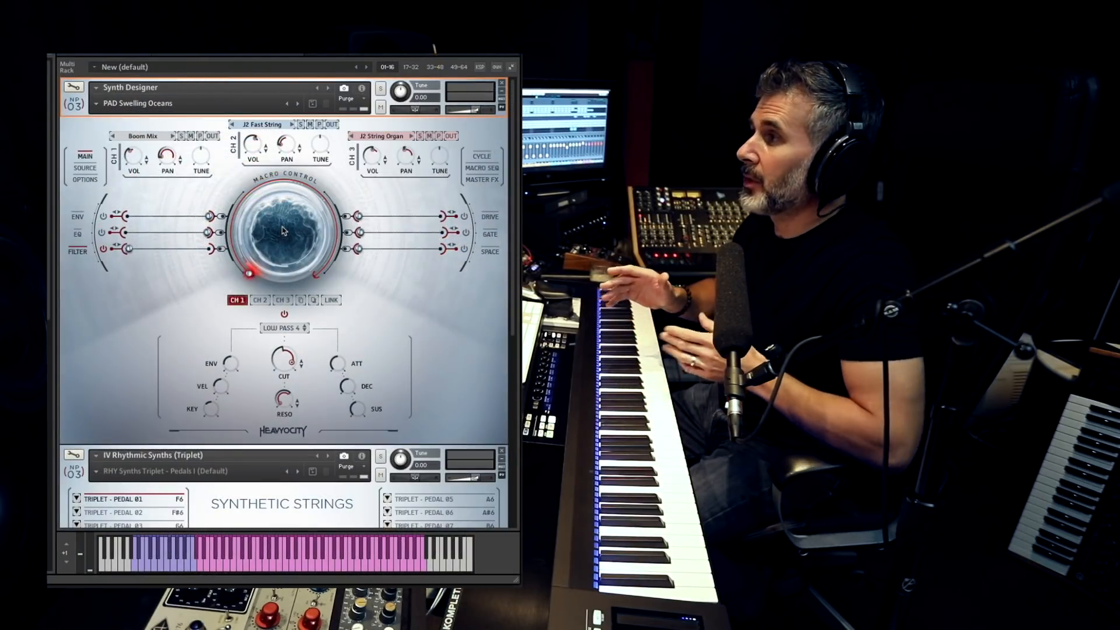
mouse_move(283, 230)
mouse_down()
mouse_move(284, 203)
mouse_move(284, 242)
mouse_up()
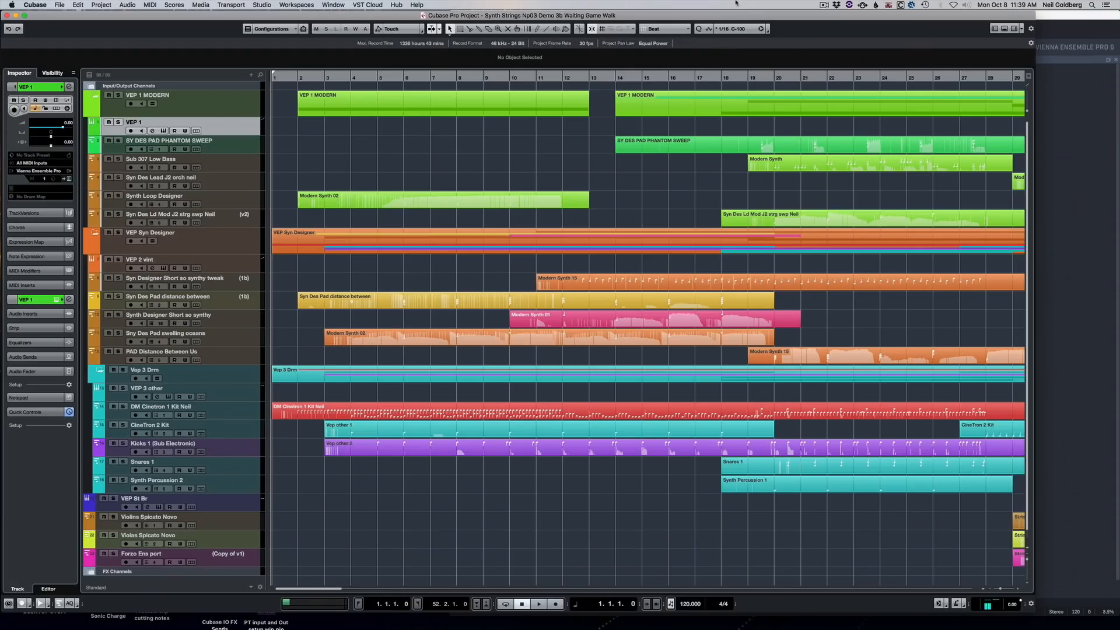
Step: Start playback of the Cubase project and switch to the Np03 Syn Desinger instance in Vienna Ensemble Pro
key(space)
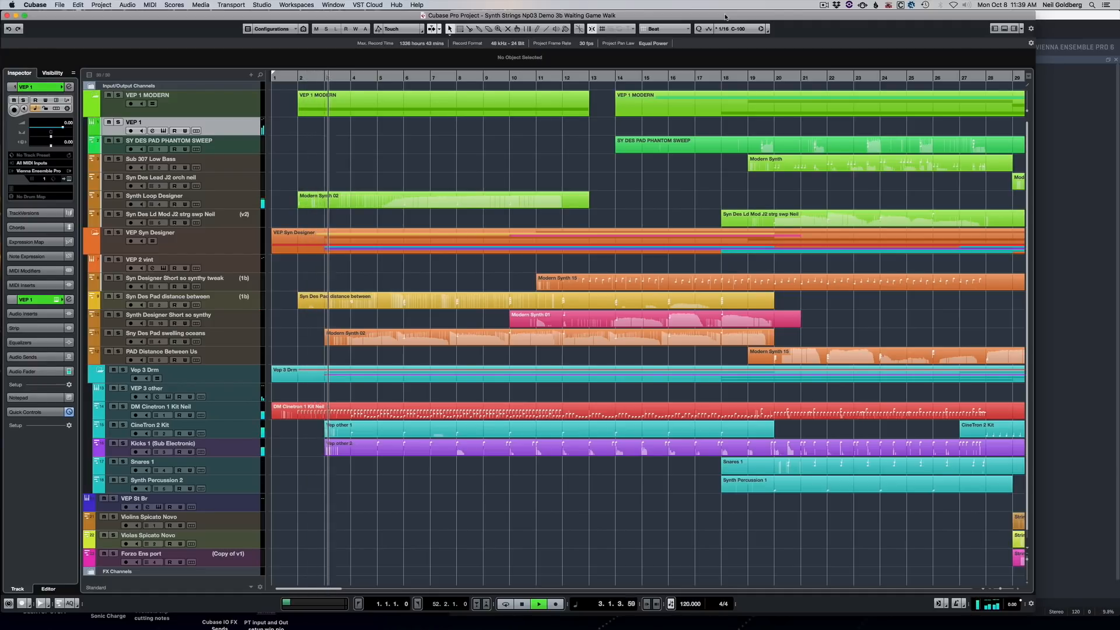
click(1049, 90)
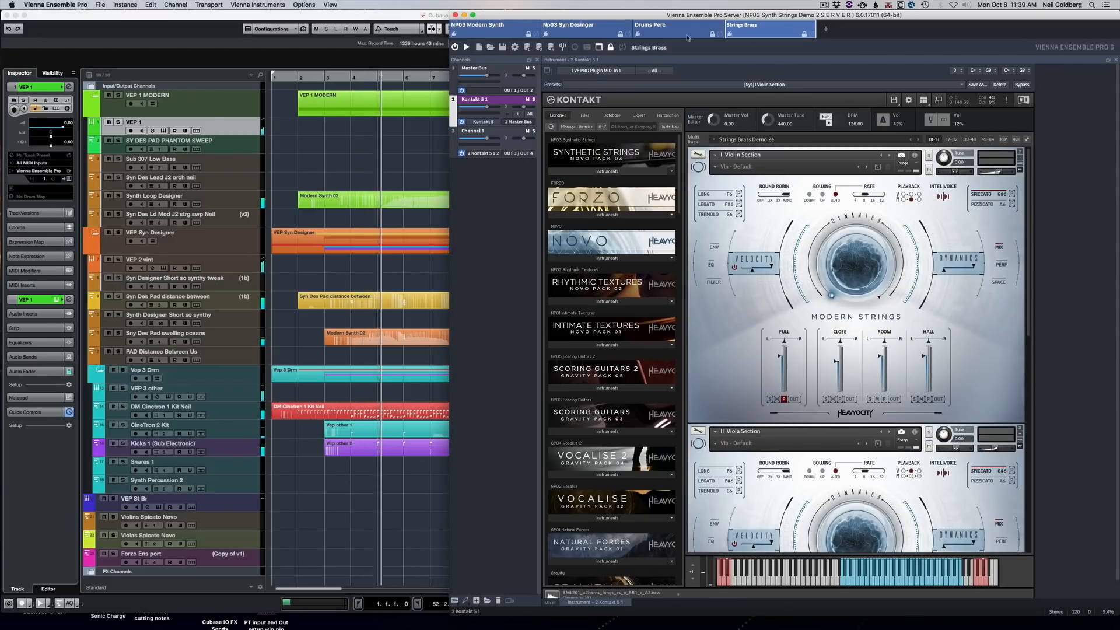
click(581, 27)
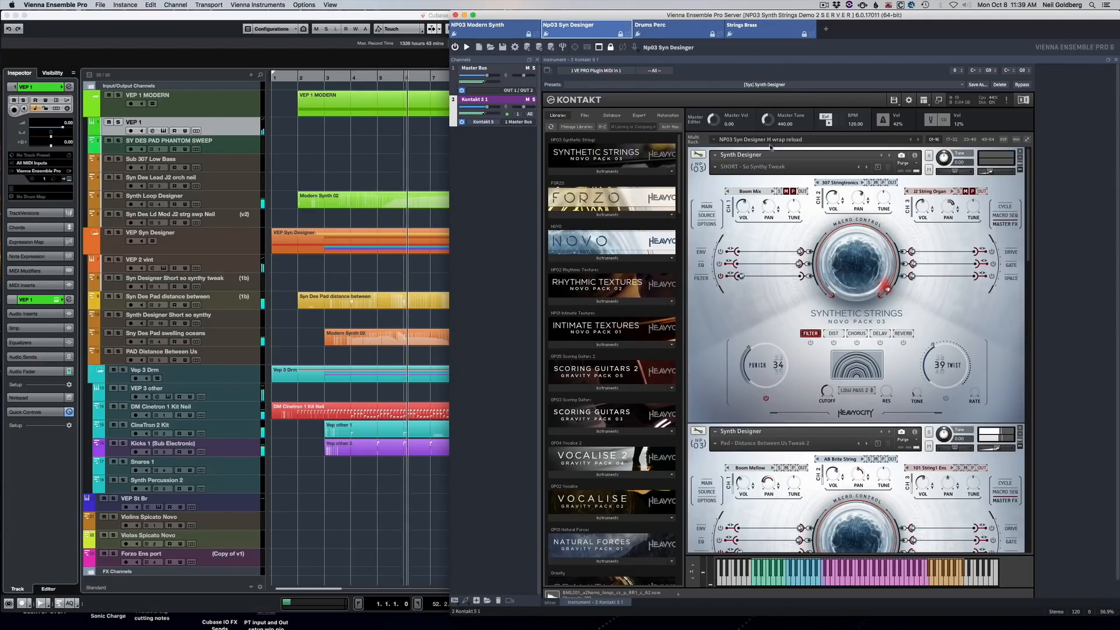
Step: Collapse all the Synth Designer instruments, expand the one holding PAD - Swelling Oceans tweak and show its Cycle page
click(1026, 141)
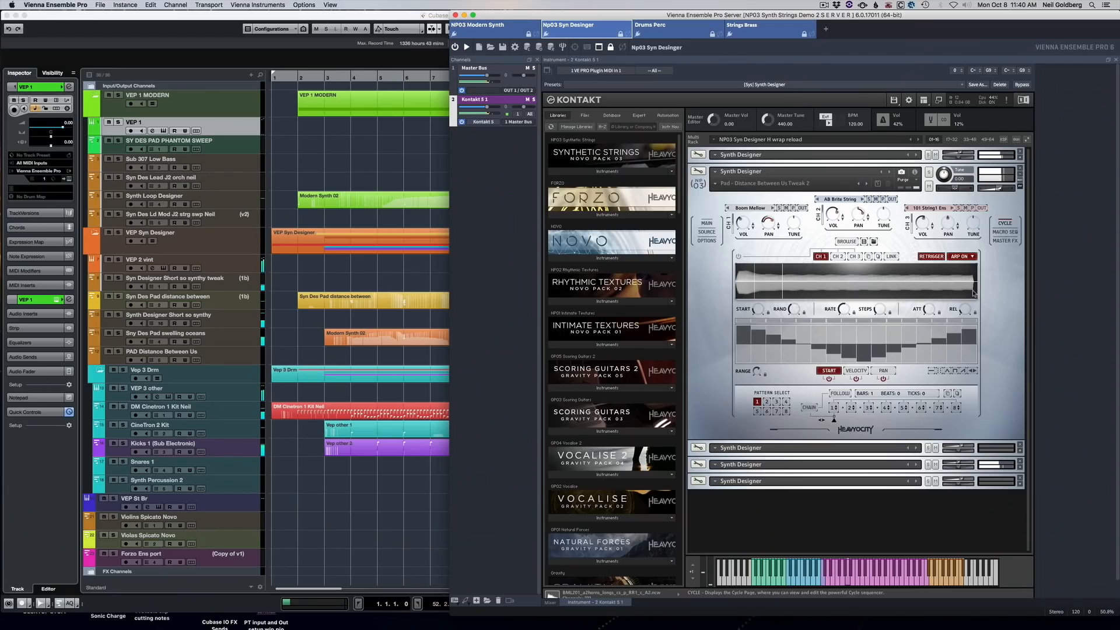
click(1019, 467)
scroll(1006, 484, down, 5)
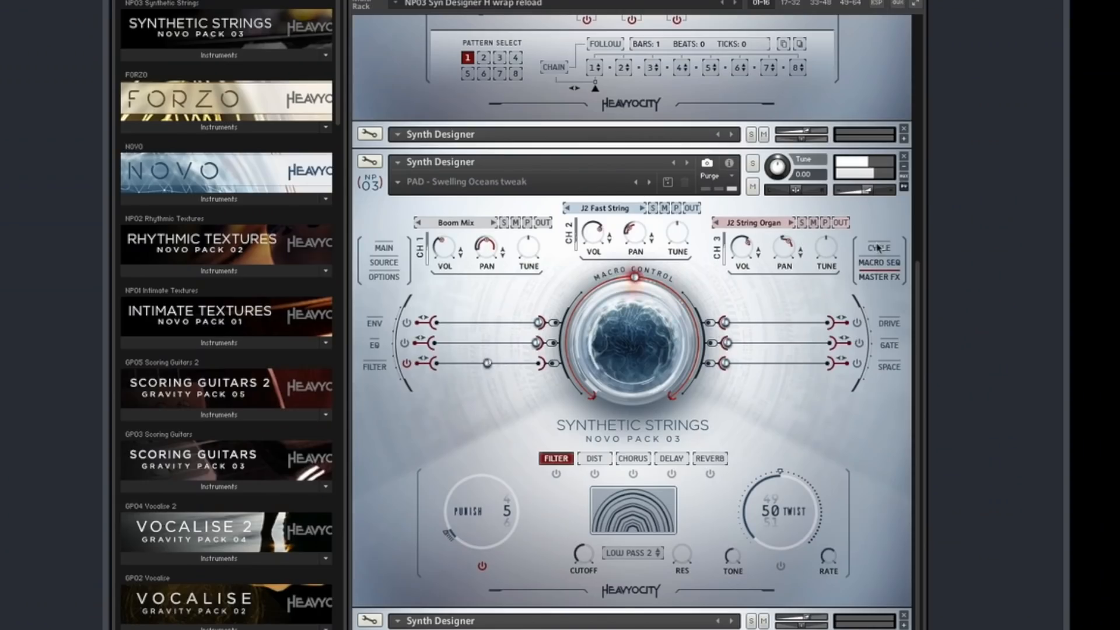
click(878, 249)
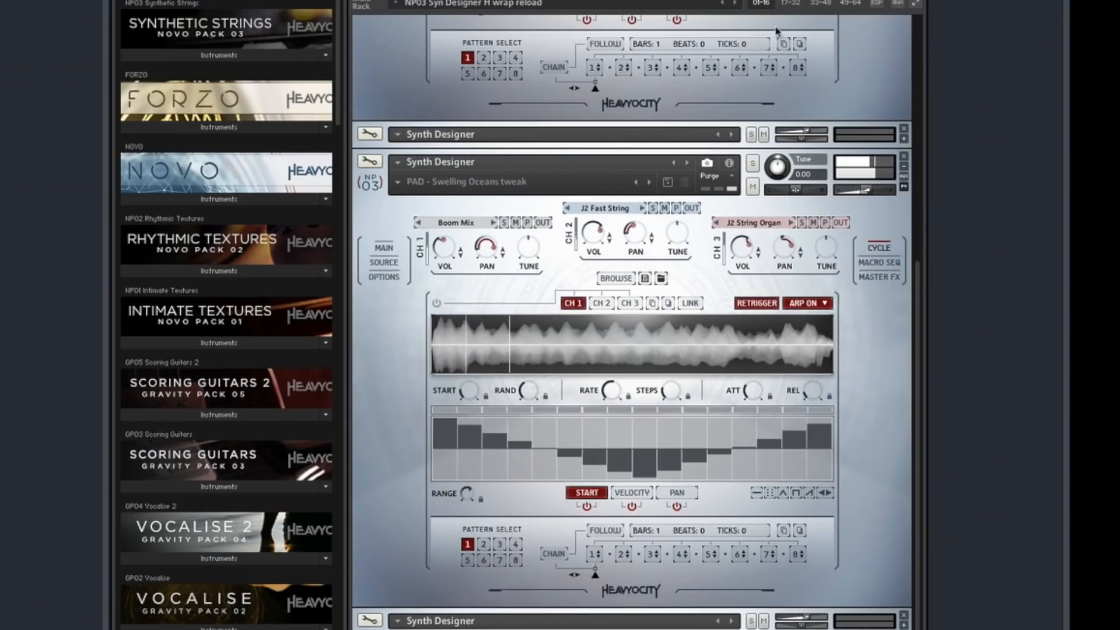
scroll(824, 156, up, 8)
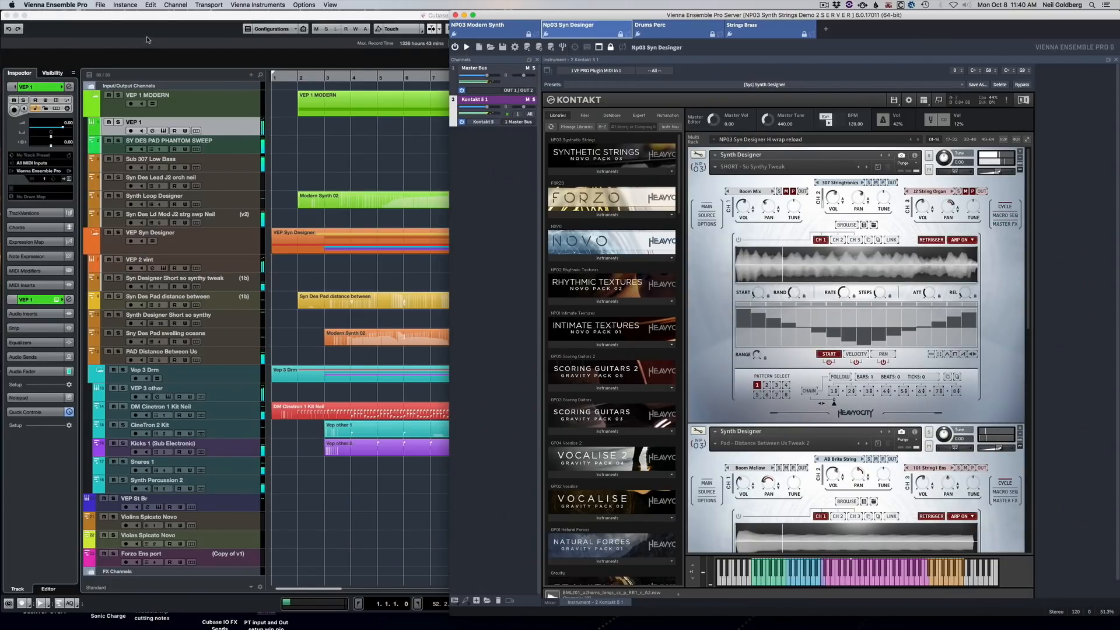
Step: Switch to Cubase and examine the arrangement from about bar 19 to bar 46
click(157, 21)
scroll(540, 286, right, 10)
scroll(540, 286, left, 5)
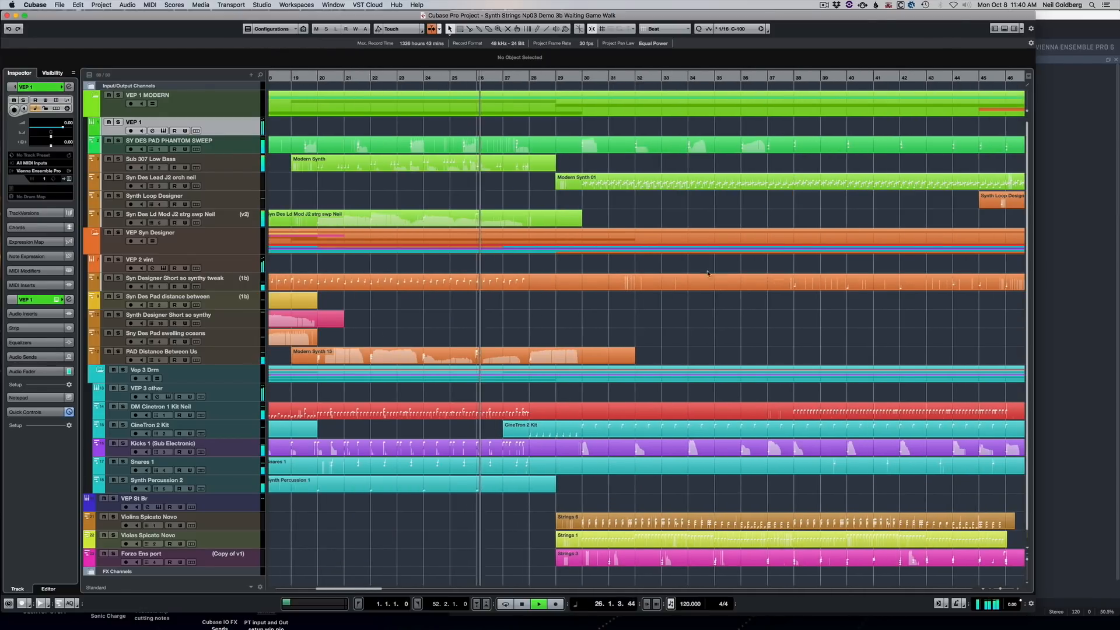
Step: Switch to Vienna Ensemble Pro and look through the instruments in the Drums Perc and Strings Brass instances
click(1047, 192)
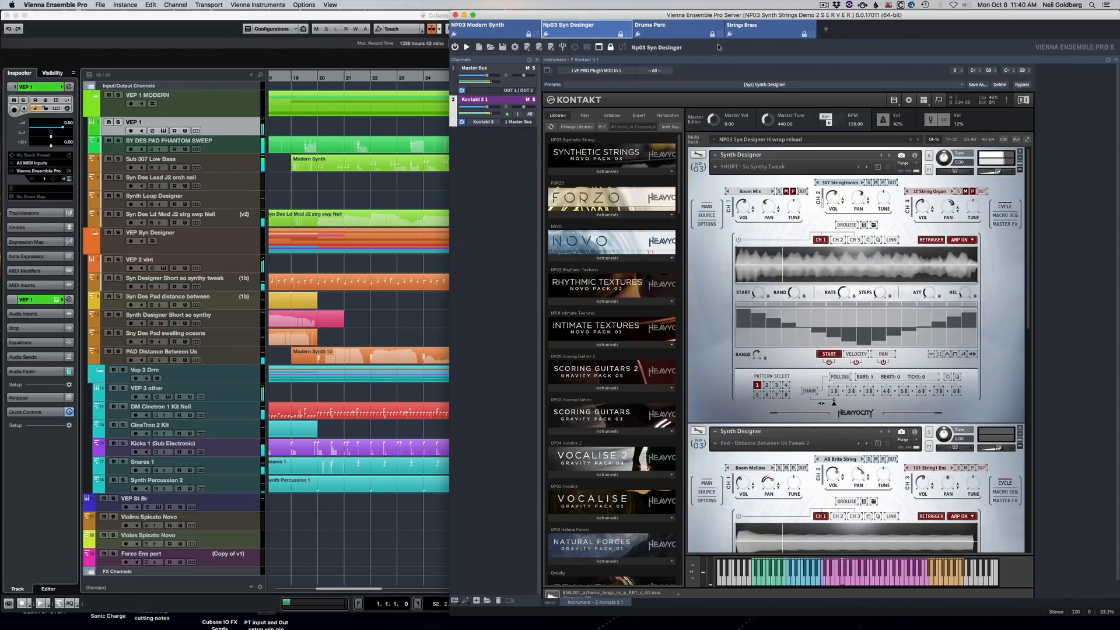
click(674, 31)
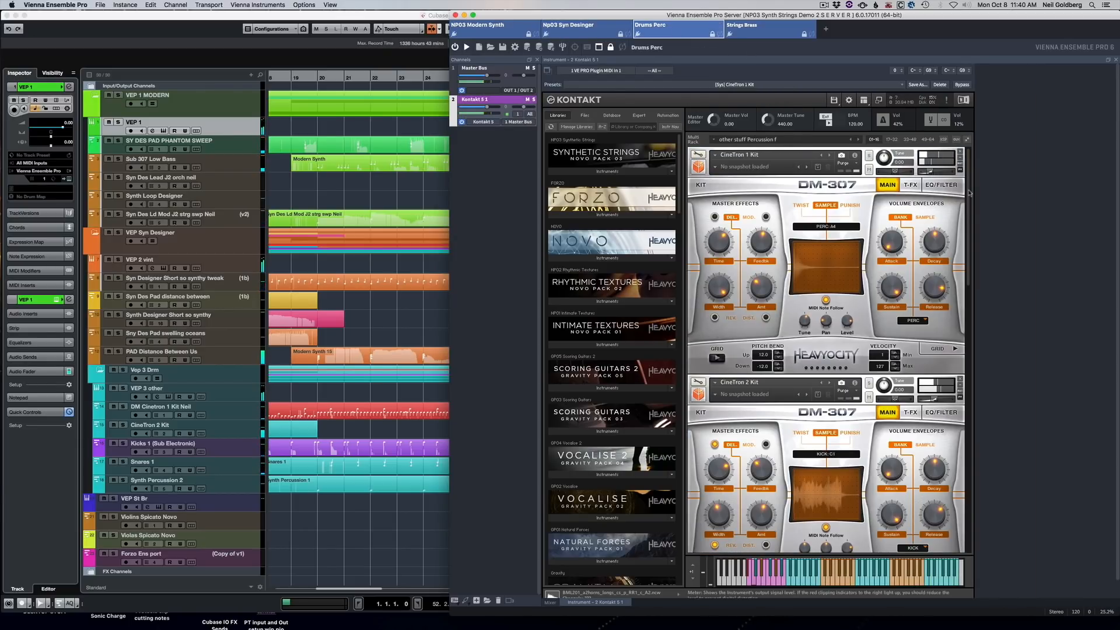
scroll(968, 216, down, 5)
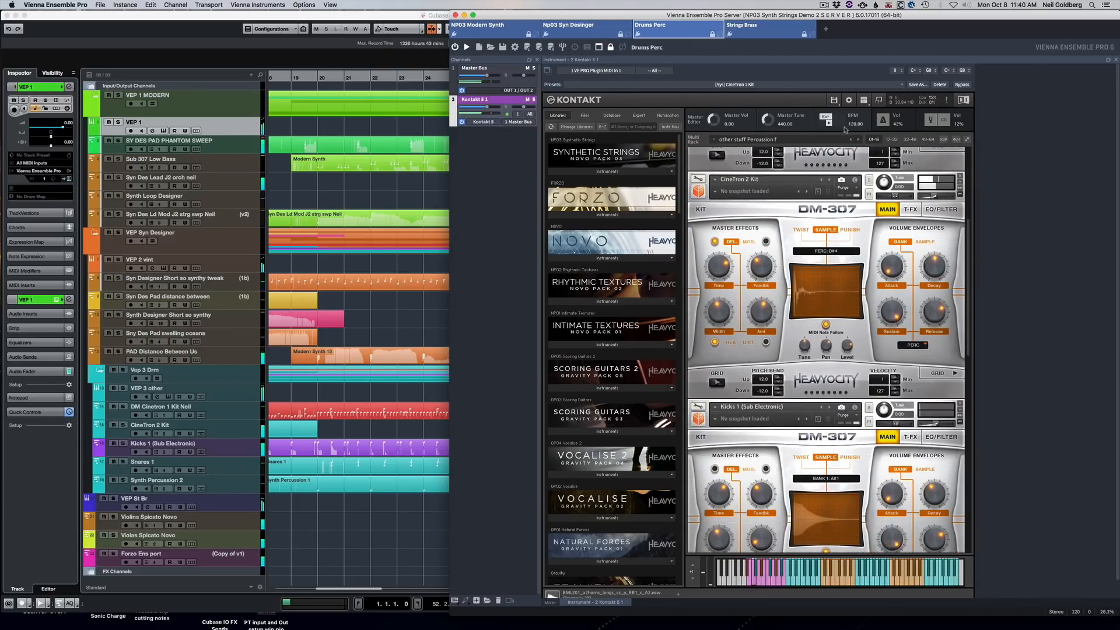
click(778, 37)
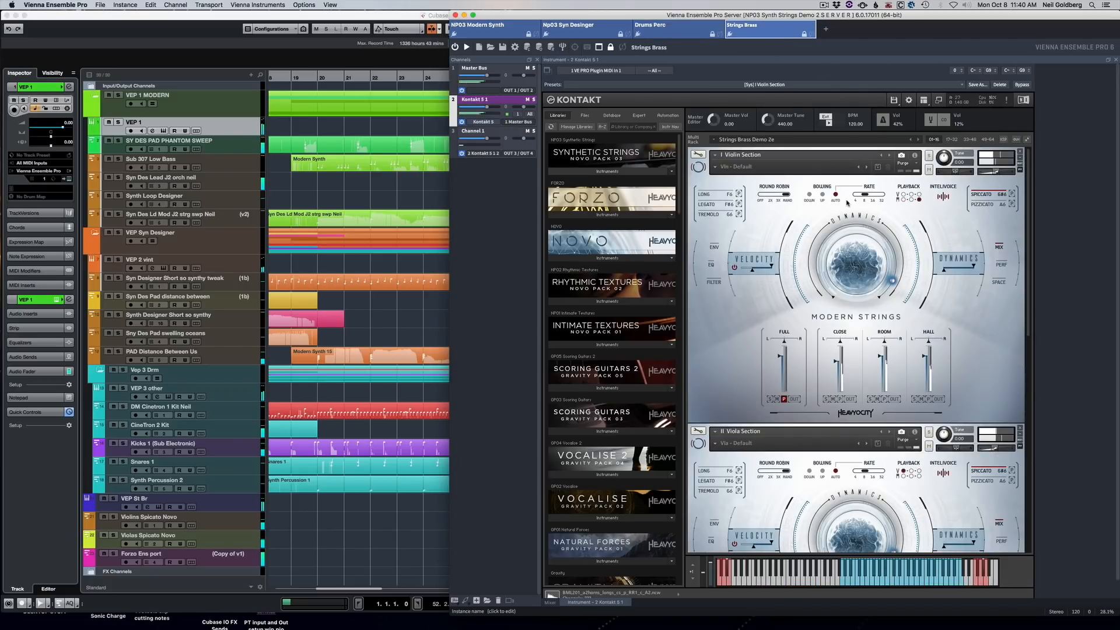
scroll(847, 202, down, 10)
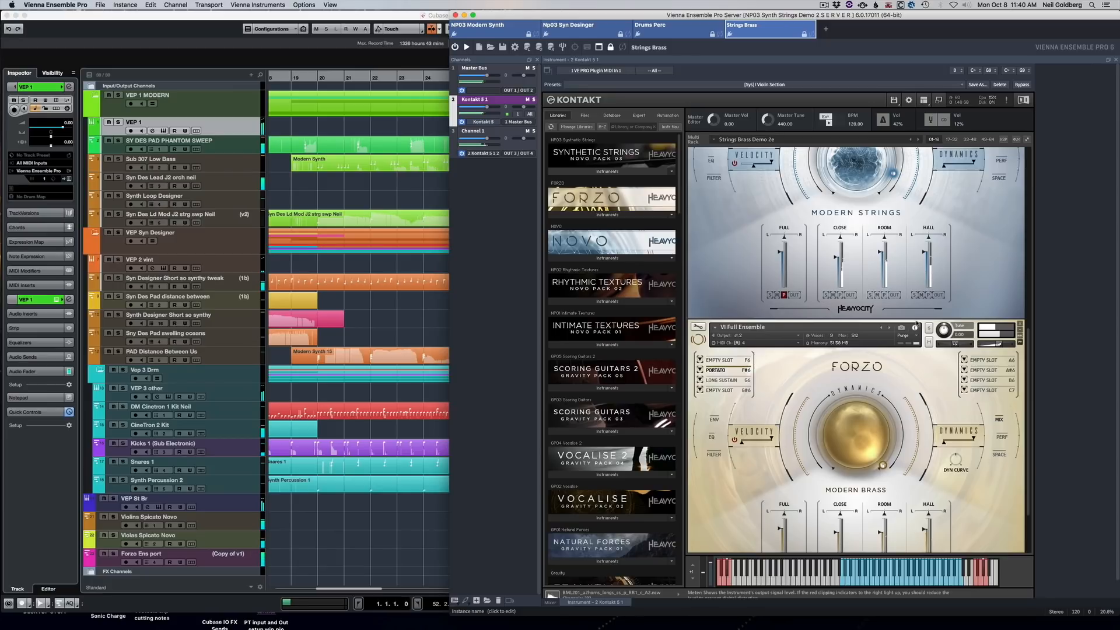
Step: Switch to Cubase and select the Strings 3 part on the Forzo Ens port track
click(302, 15)
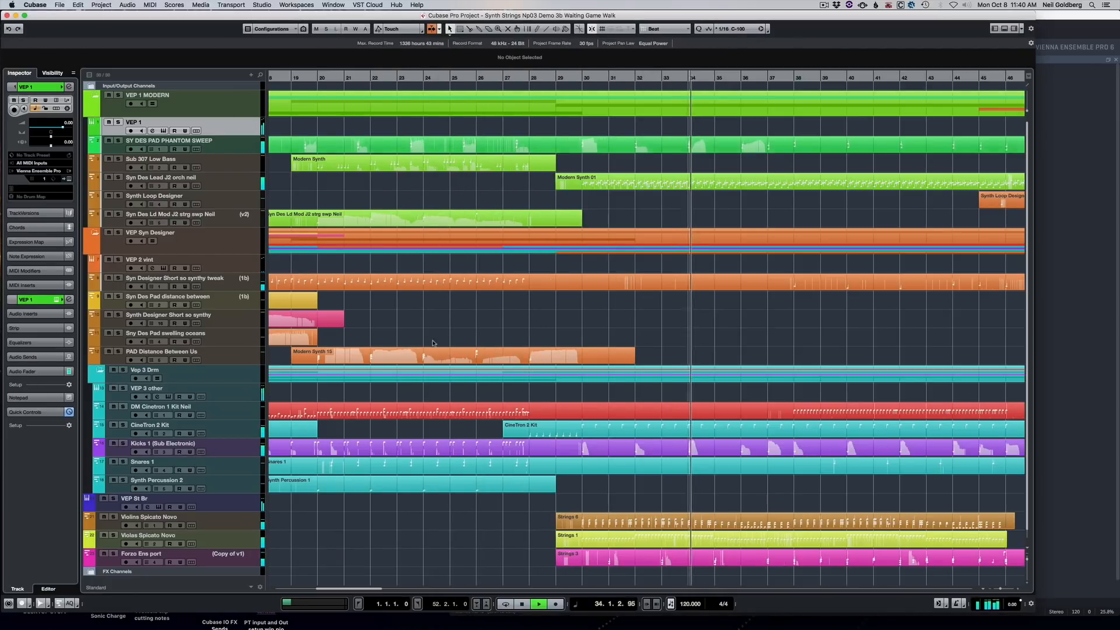
scroll(629, 539, down, 1)
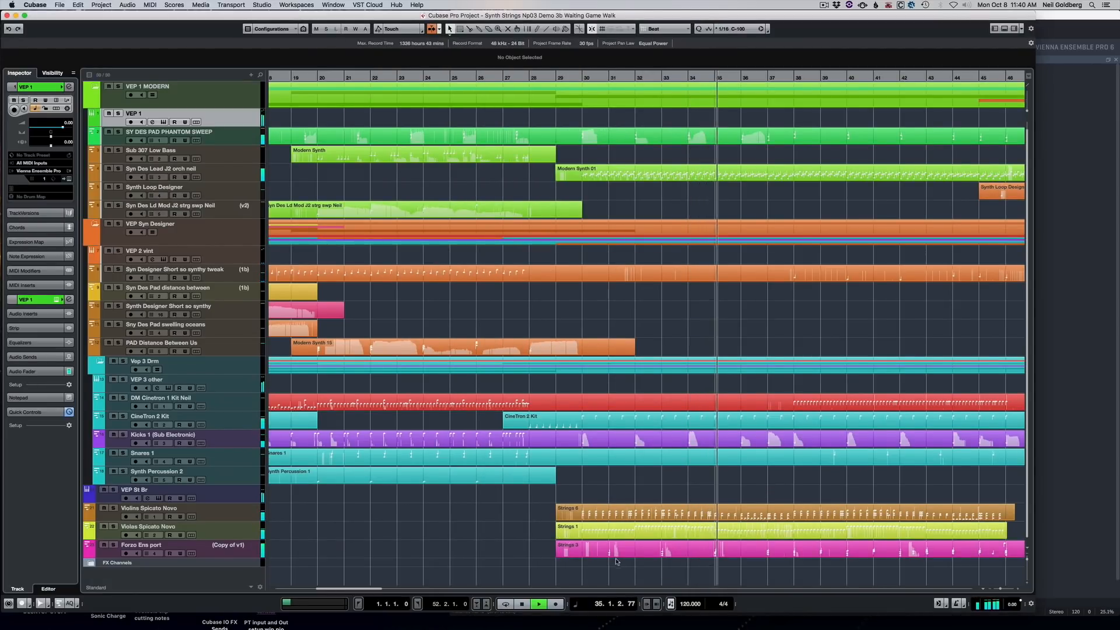
click(624, 554)
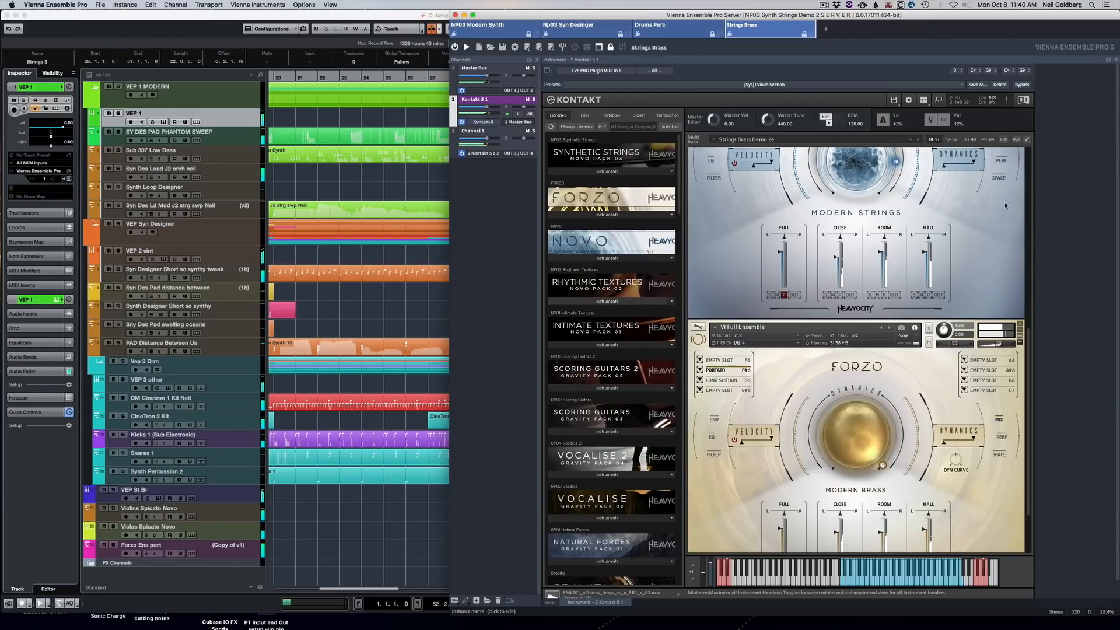
Step: Switch to Vienna Ensemble Pro and look over the Viola Section and Violin Section instruments in the Strings Brass instance
scroll(1005, 205, up, 5)
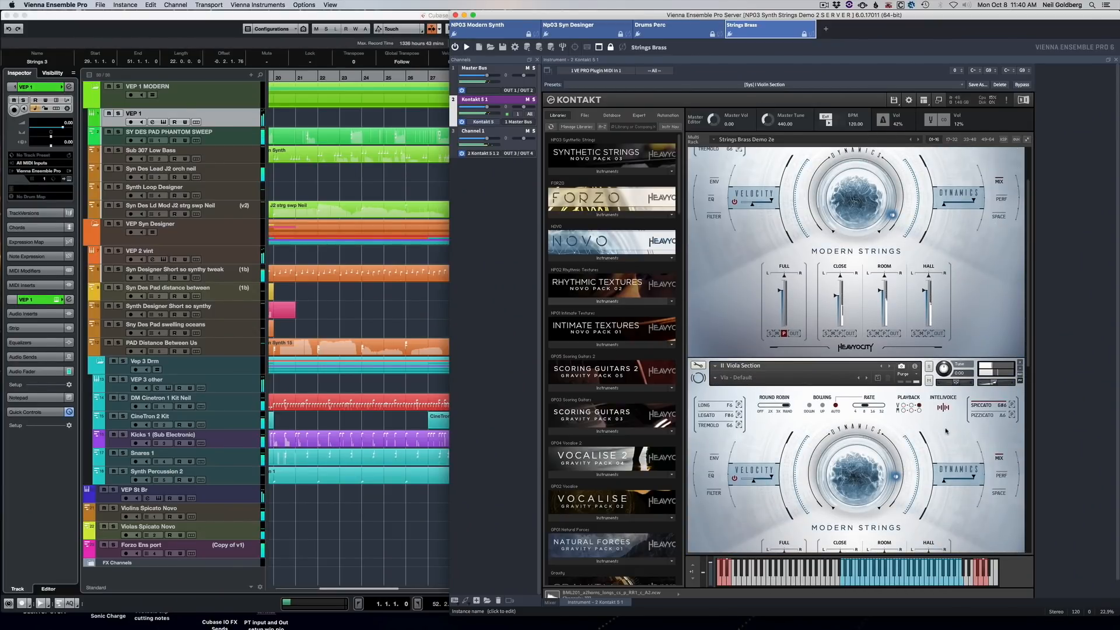
scroll(1000, 282, up, 3)
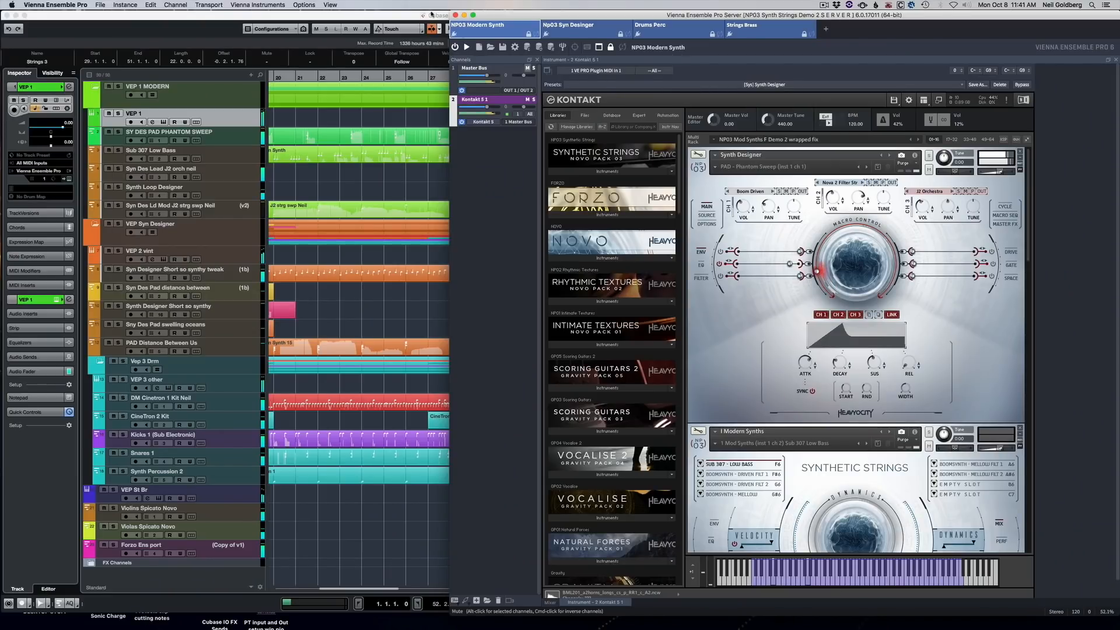
Step: In Cubase, open the Synth Loop Designer track's Modern Synth 02 part in the Key Editor, select its long high note and audition the part
click(431, 14)
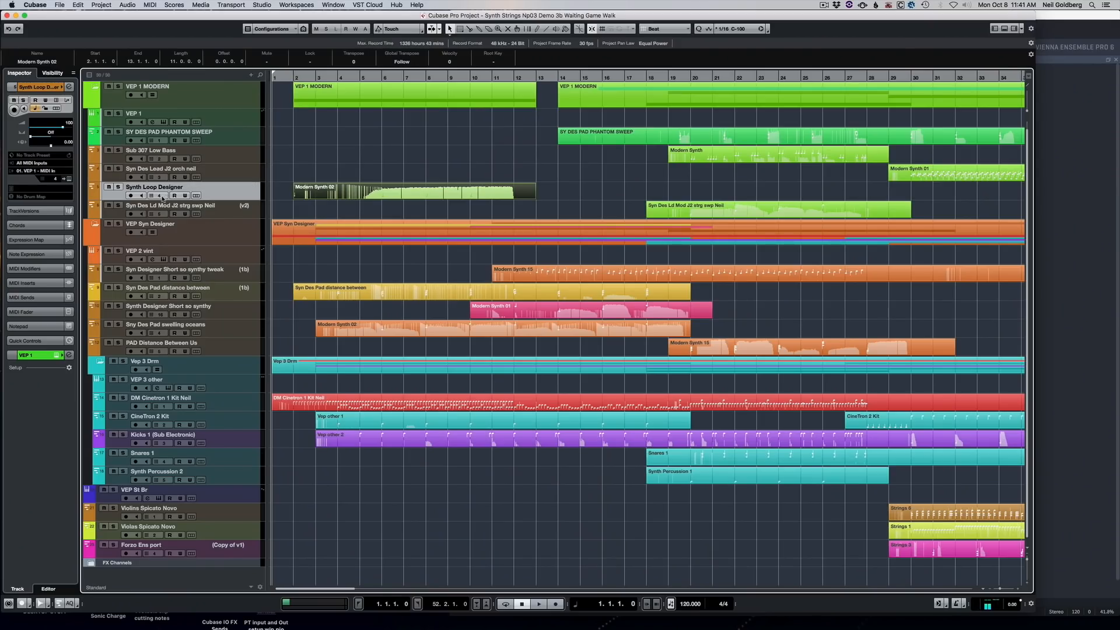
double_click(390, 190)
drag(180, 98, 146, 81)
key(space)
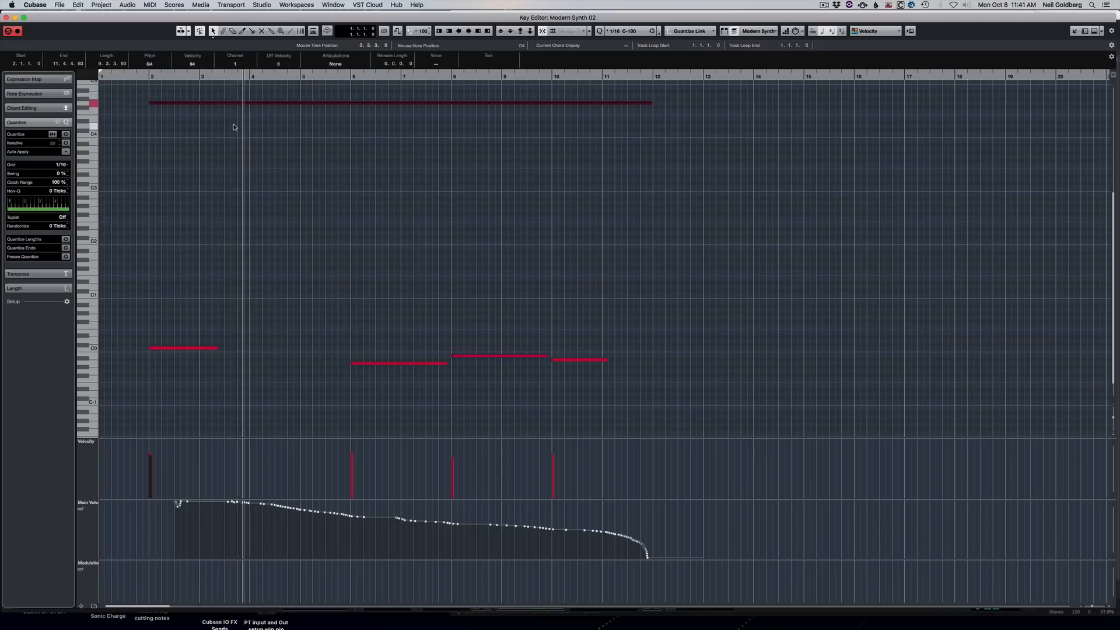
key(space)
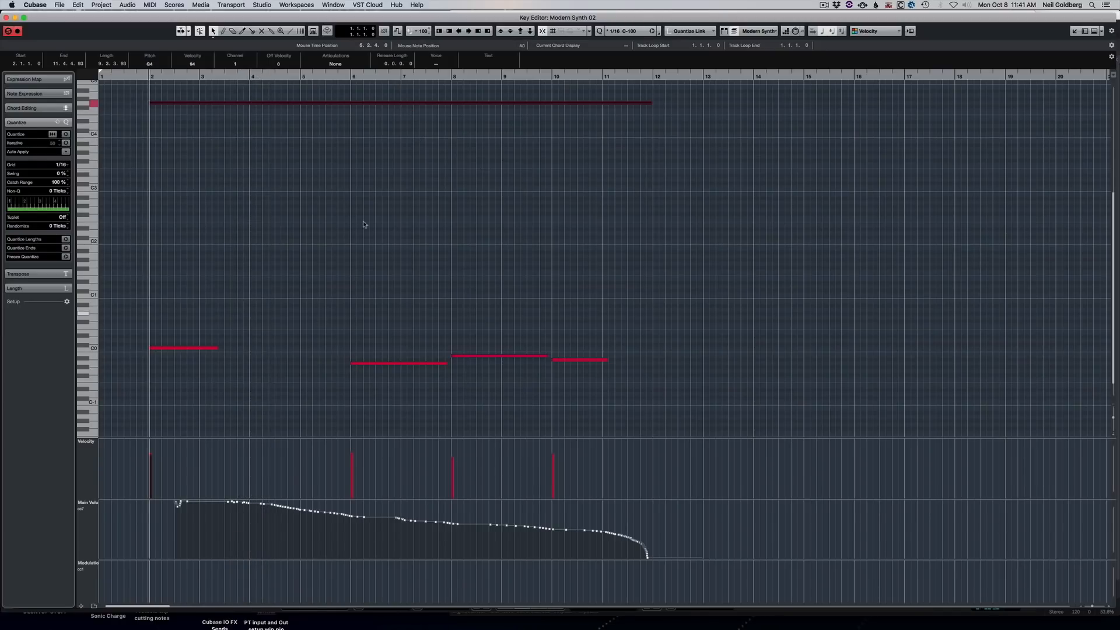
Step: Audition the Modern Synth 02 part from bar 6, and stop playback
click(347, 77)
key(space)
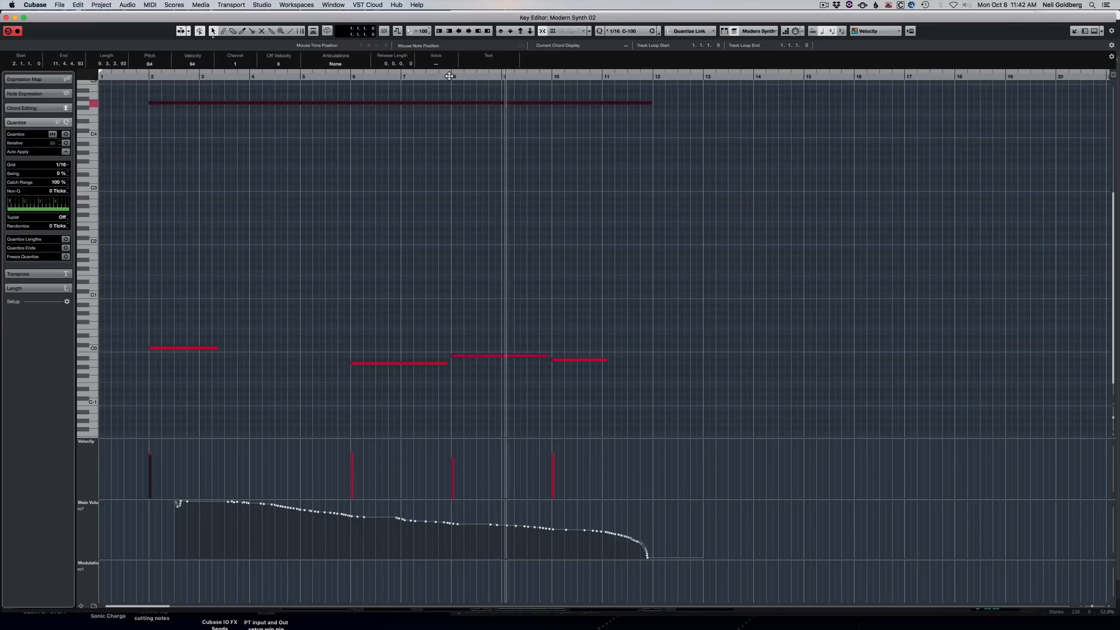
key(space)
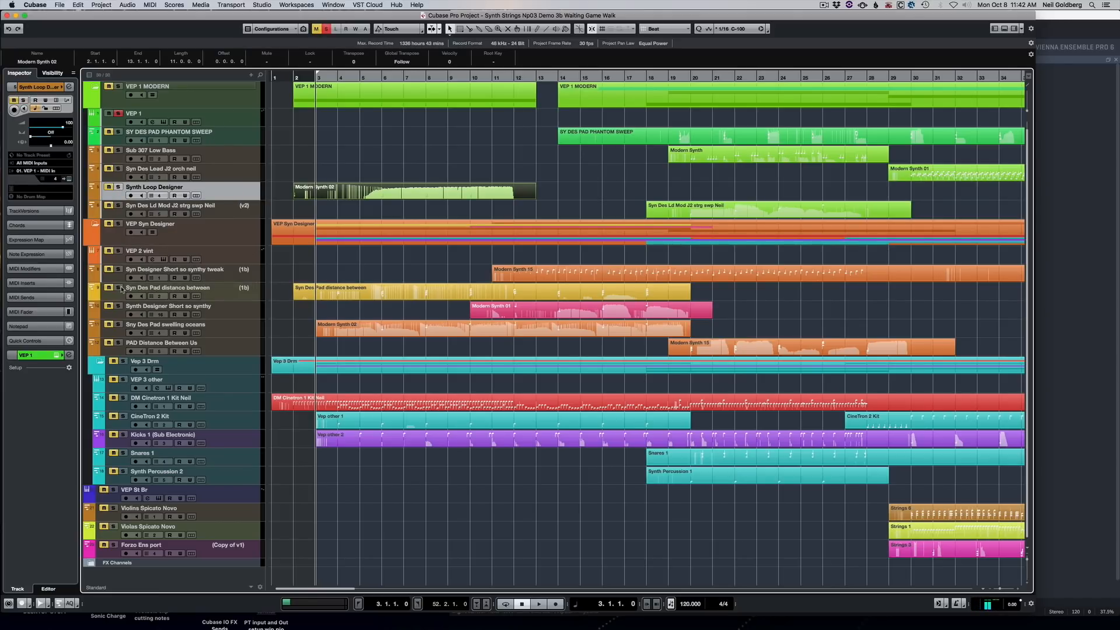
Step: Open the Syn Des Pad distance between part in the Key Editor, play it and narrow the editor window
double_click(340, 295)
key(space)
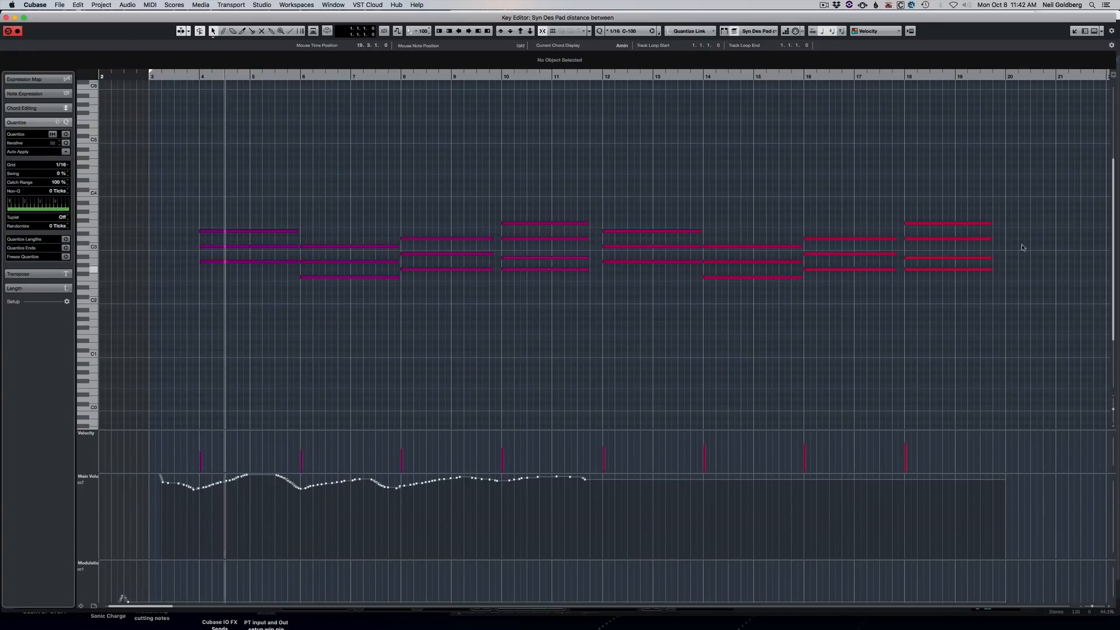
drag(1114, 219, 991, 215)
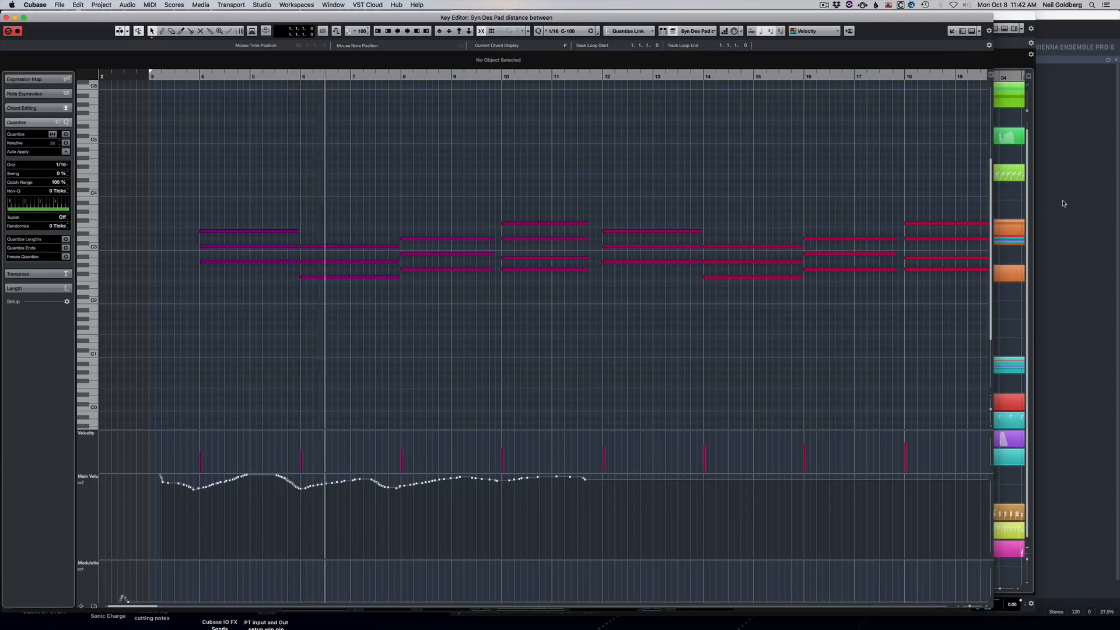
Step: Switch to Vienna Ensemble Pro, collapse all the Synth Designer instruments and expand the second one
click(1063, 205)
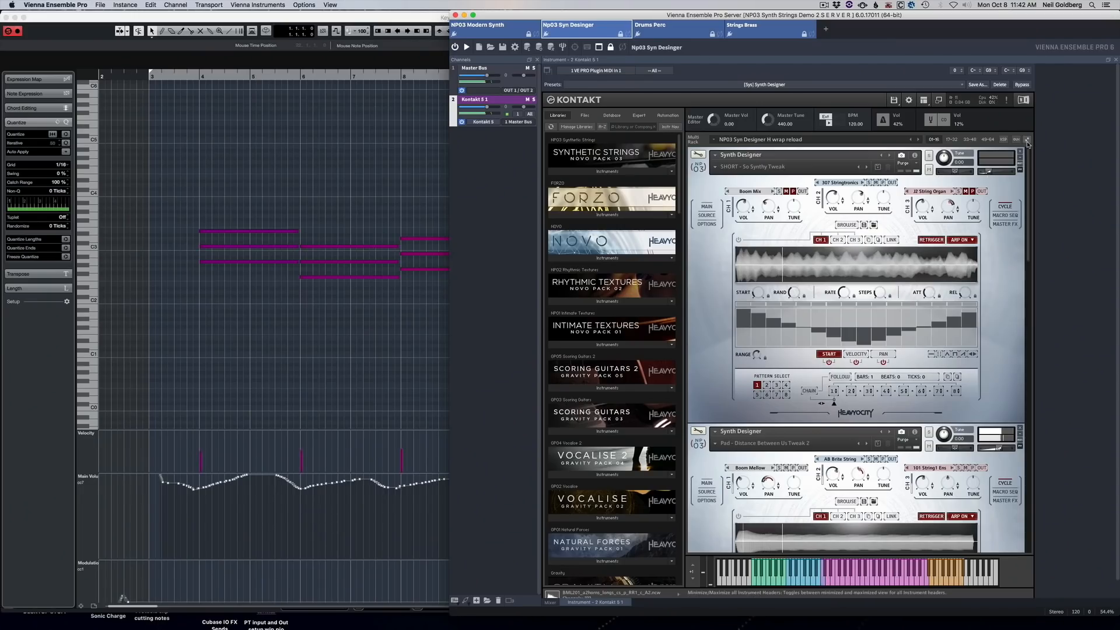
click(1027, 141)
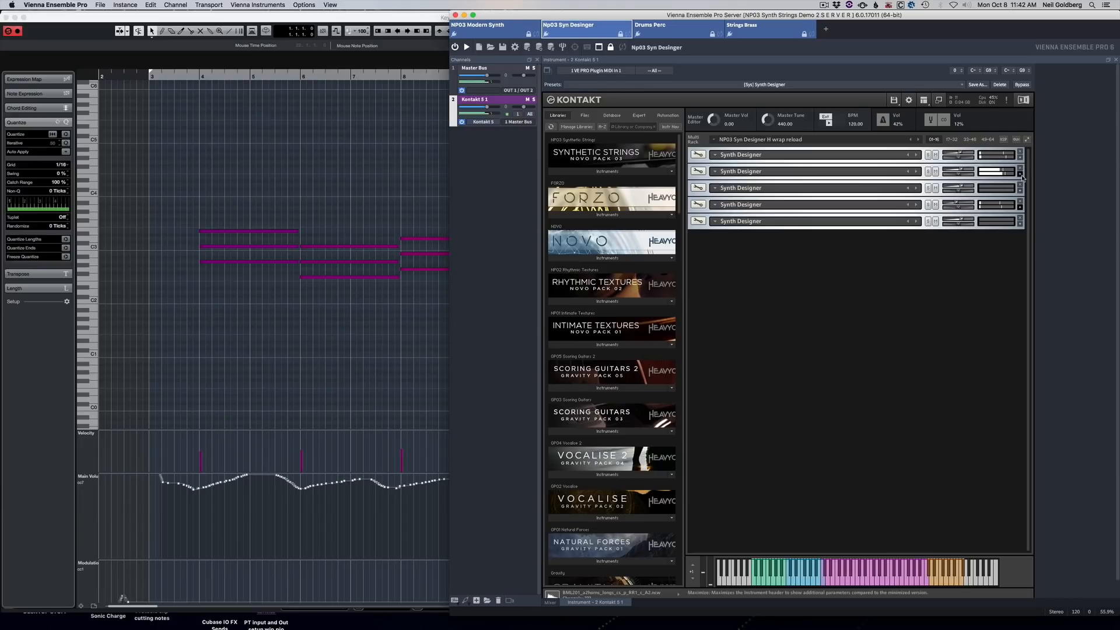
click(1021, 175)
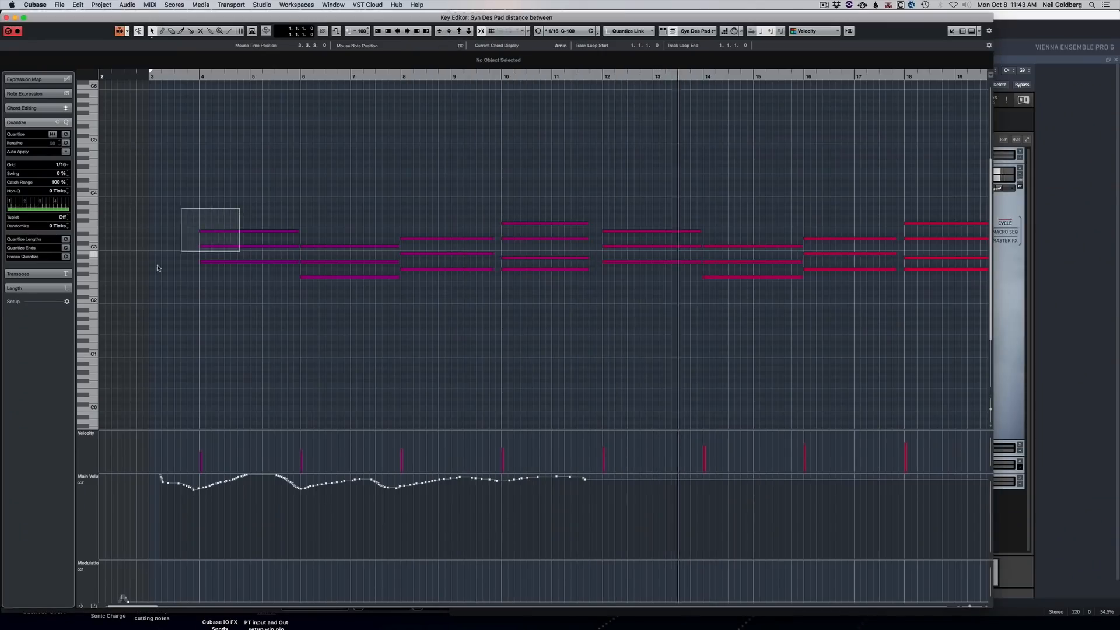
Step: Select the three-note chord at bar 4 of the Syn Des Pad distance between part in Cubase
key(KP_Add)
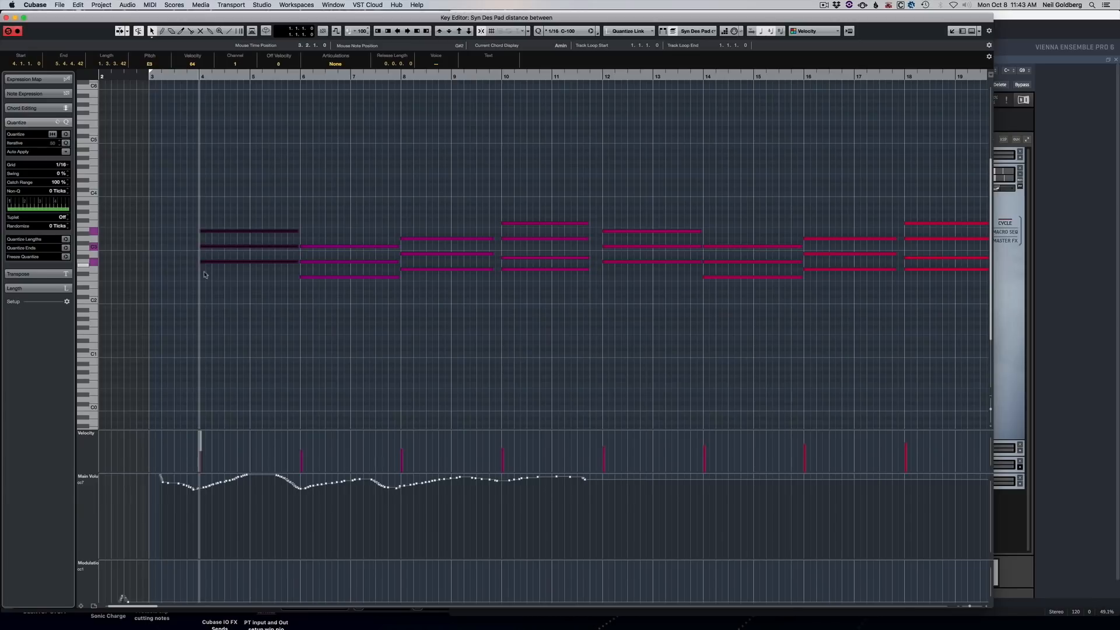
Step: Switch to Vienna Ensemble Pro and view the Main and Macro Seq pages of the Pad - Distance Between Us Tweak 2 patch
click(1079, 270)
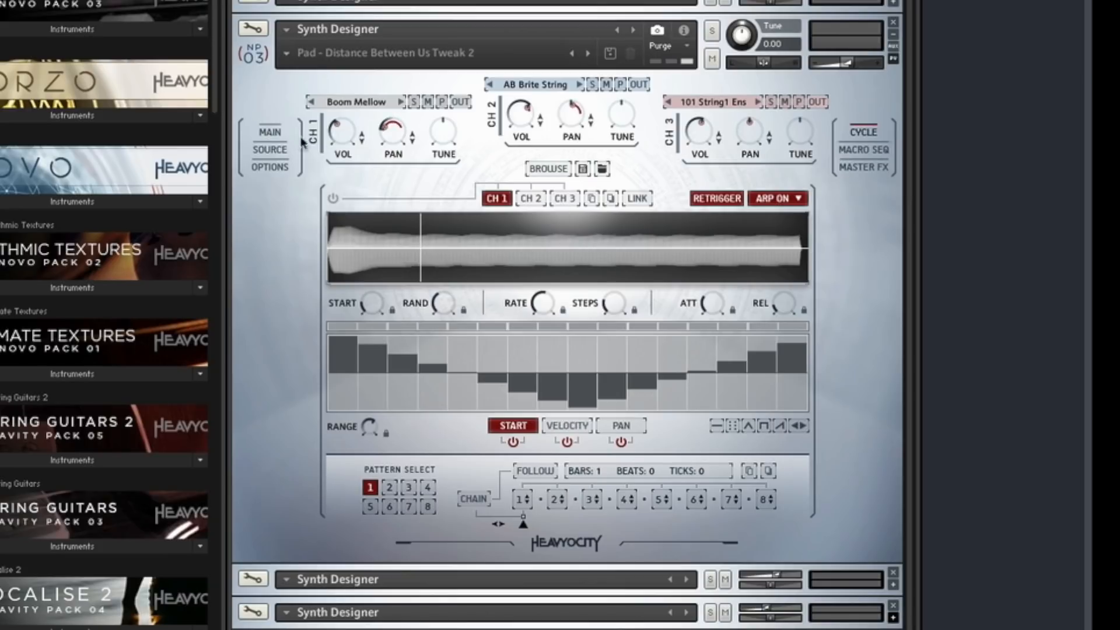
click(270, 132)
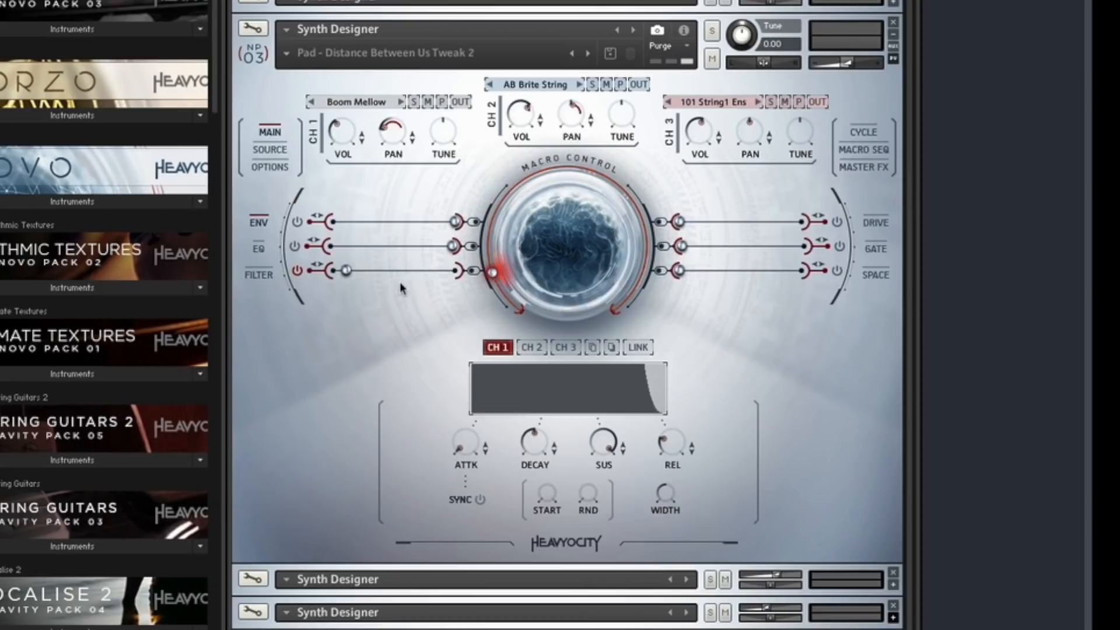
click(847, 149)
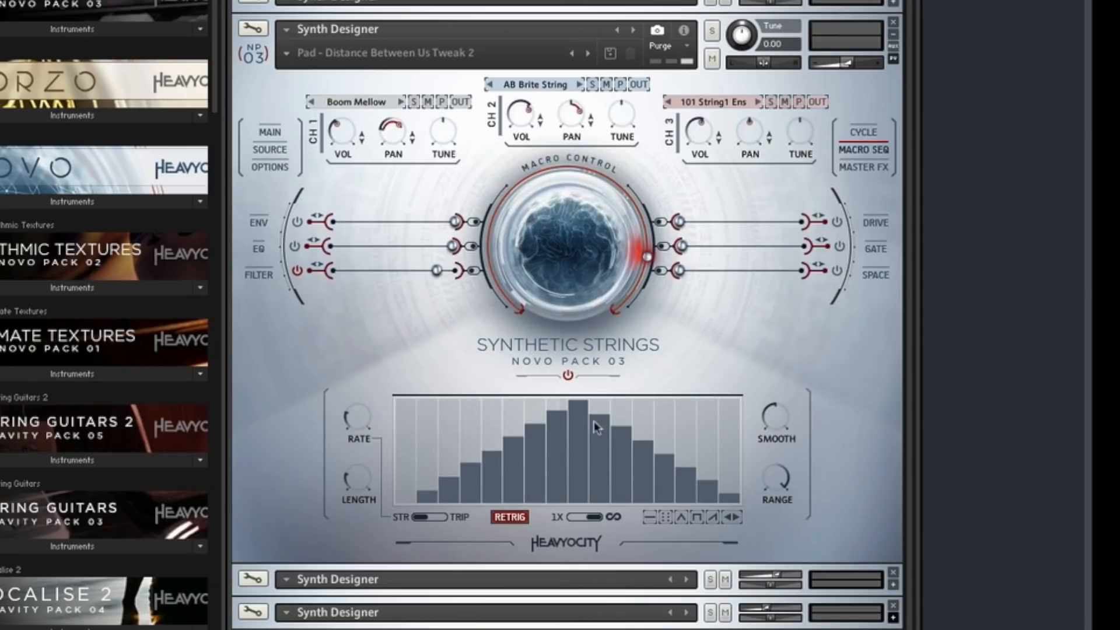
mouse_move(359, 415)
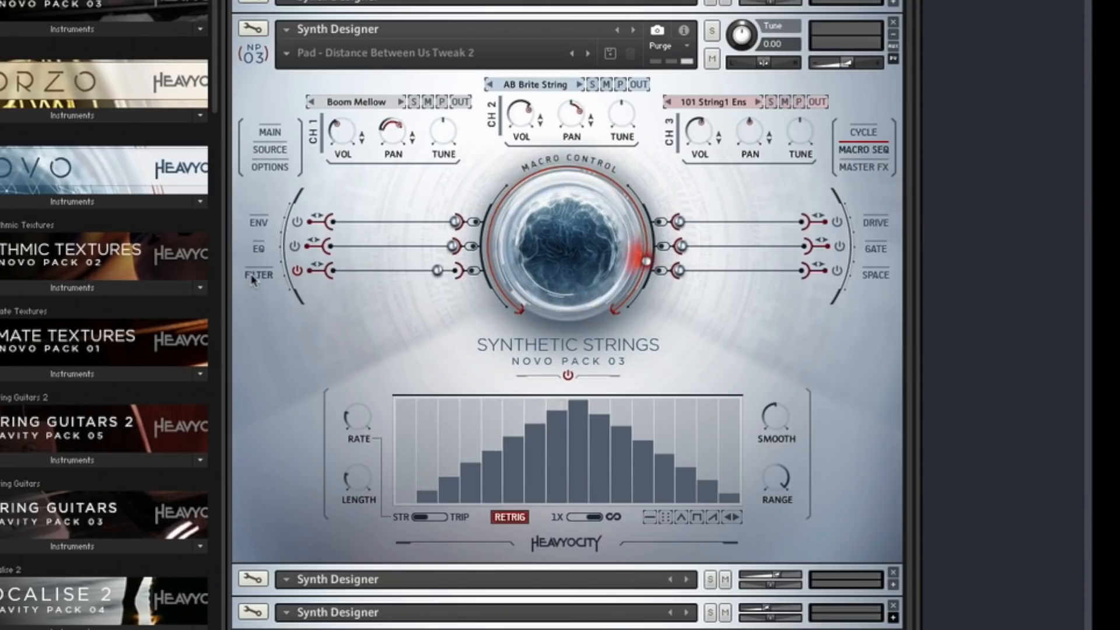
Step: View the channel 1 filter settings and the Space page of the Pad - Distance Between Us Tweak 2 patch
click(254, 275)
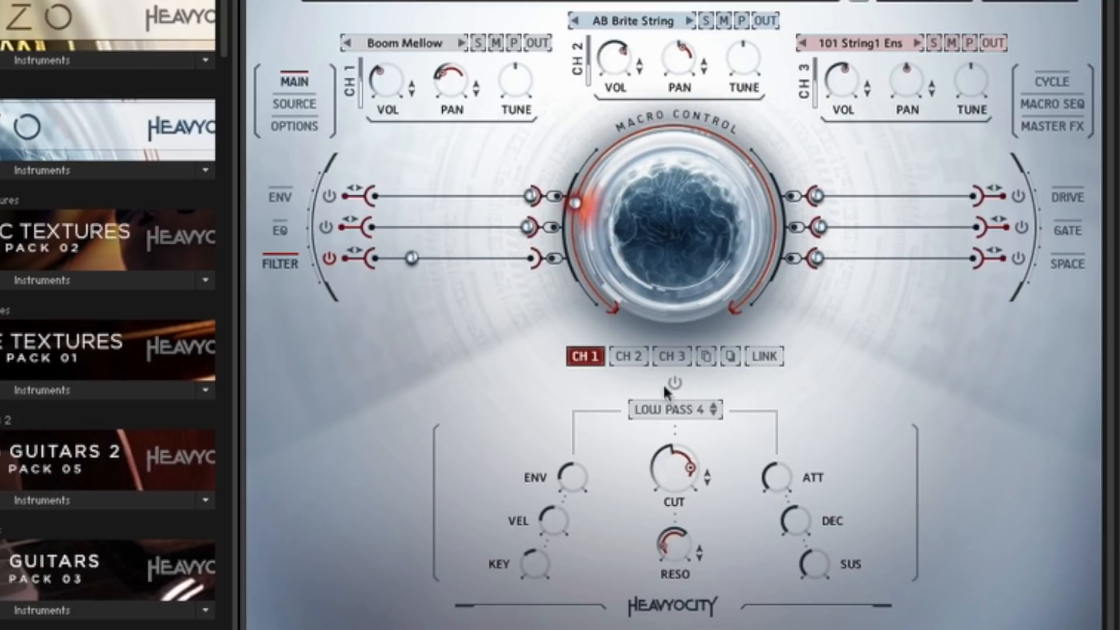
click(672, 383)
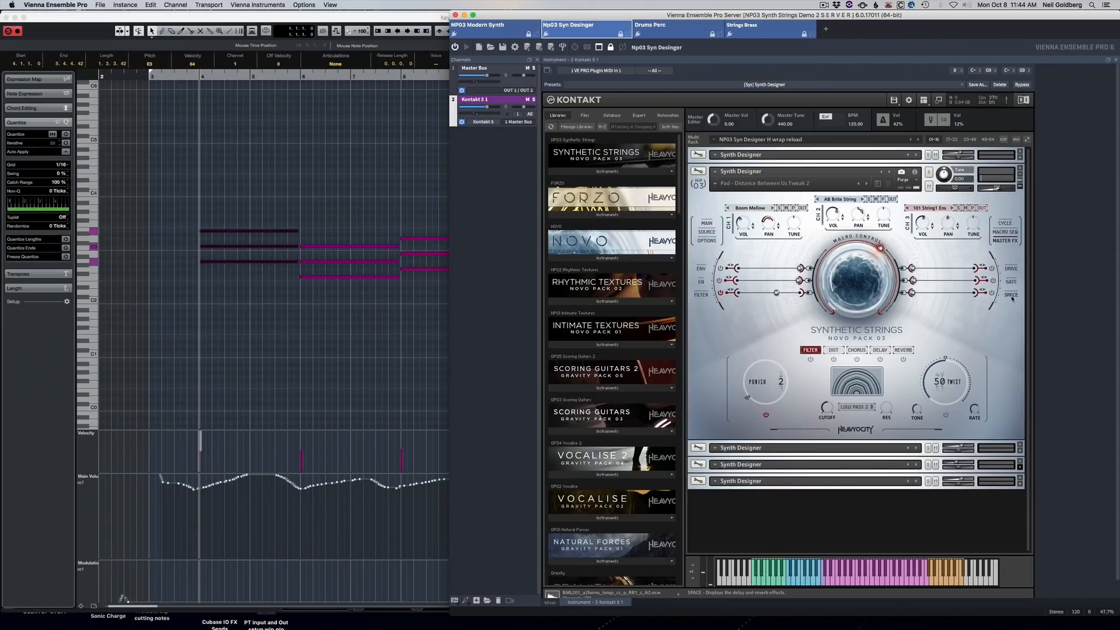
click(1010, 297)
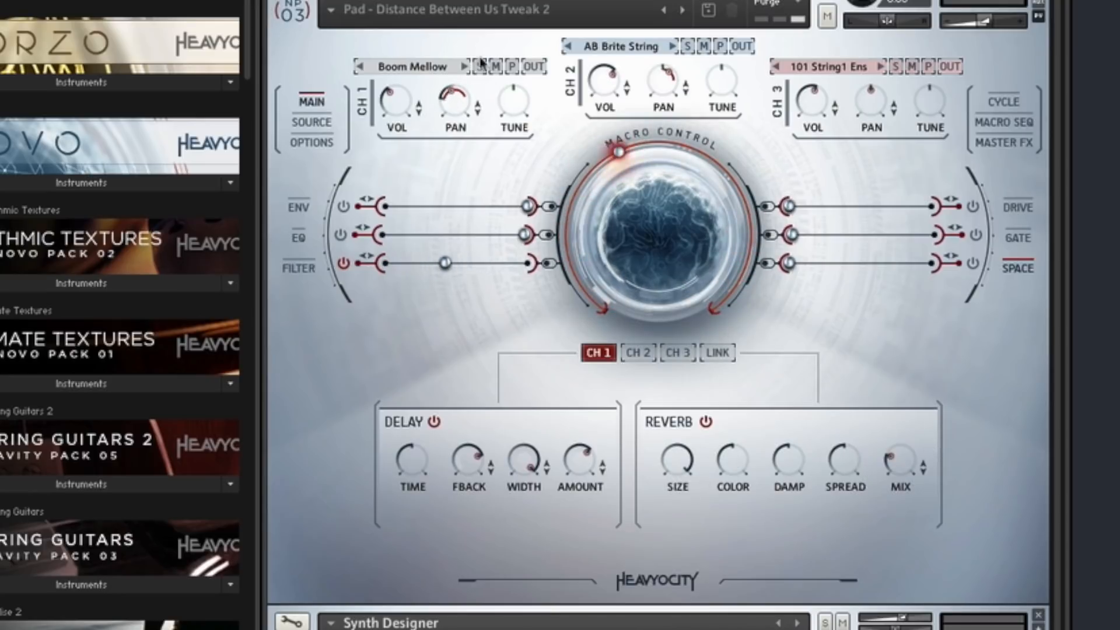
Step: Solo the Boom Mellow channel, release it and solo the AB Brite String channel to hear each alone
click(483, 68)
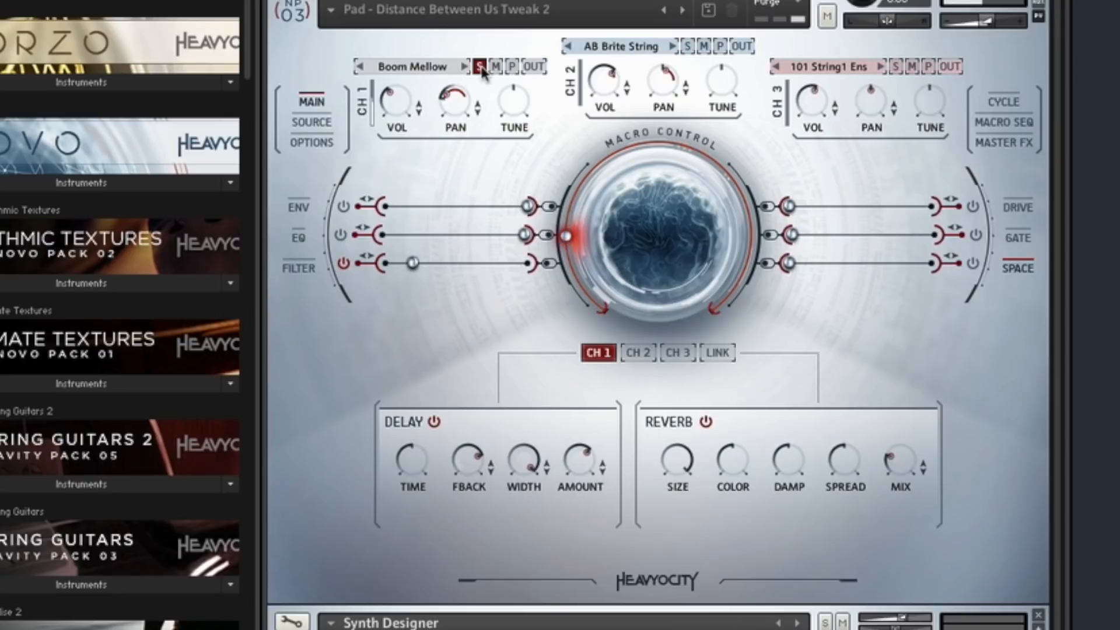
click(481, 67)
click(688, 46)
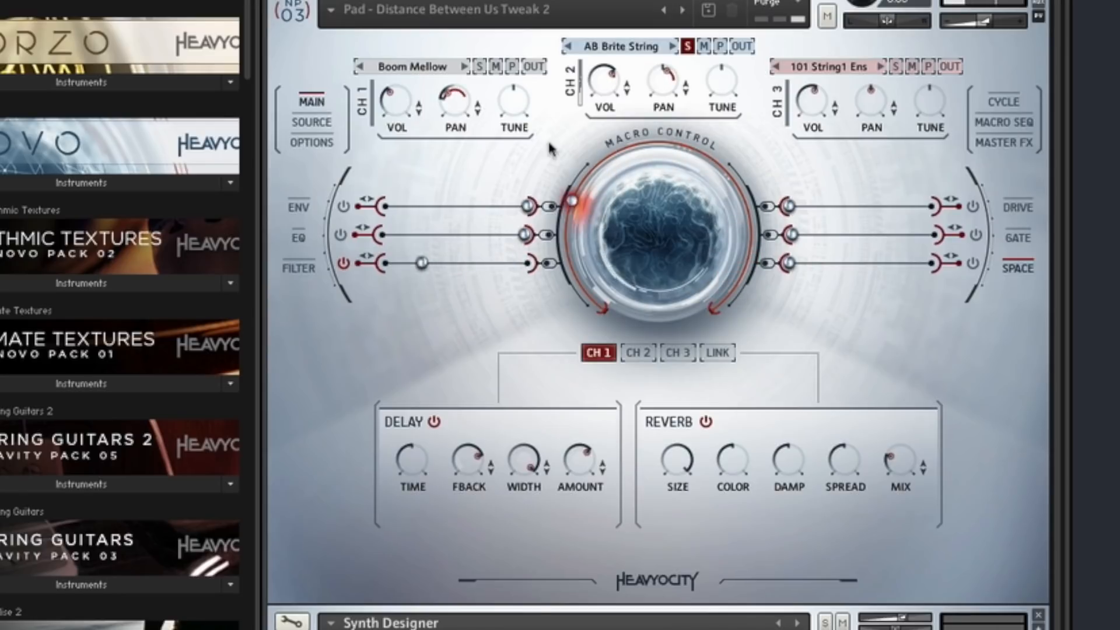
Step: View the envelopes of channels 1 and 2, and return to the patch's Space page
click(298, 207)
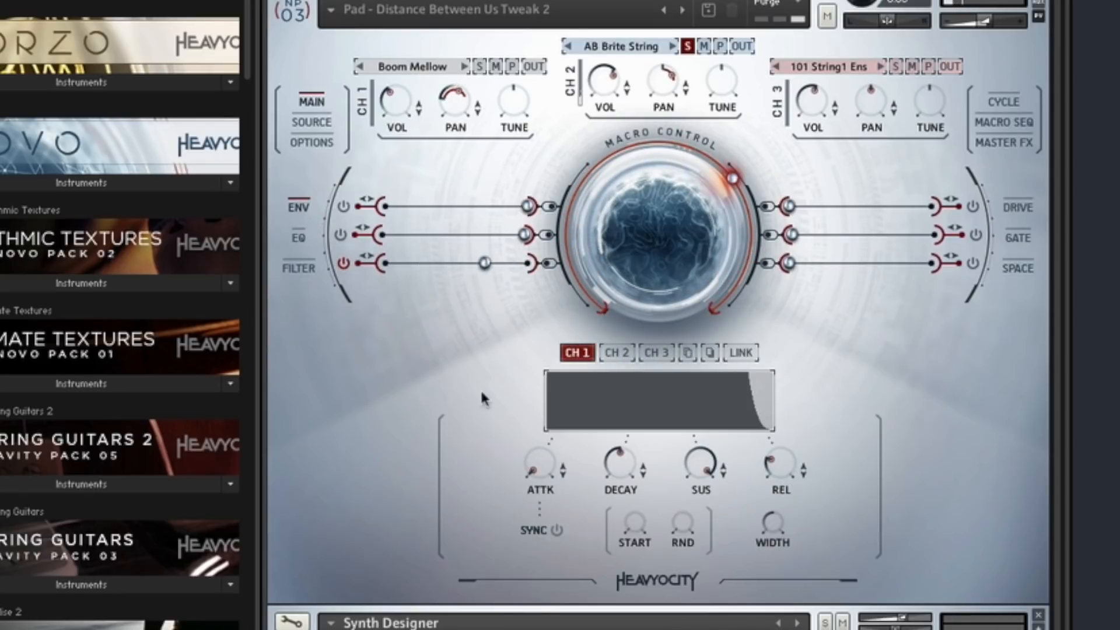
click(617, 353)
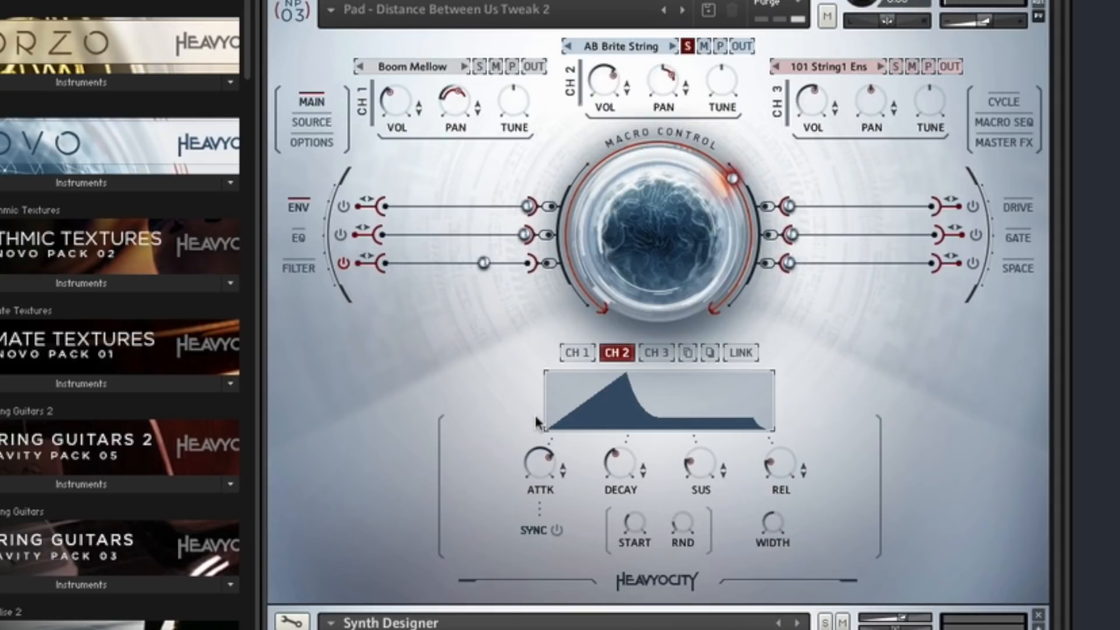
click(1022, 268)
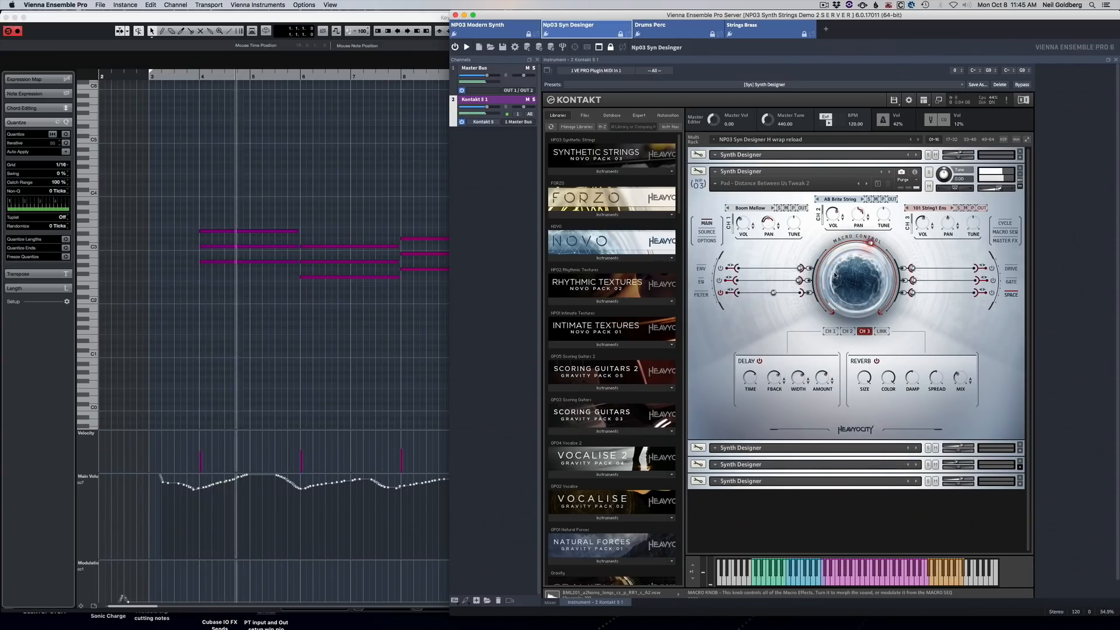
Step: Return to Cubase, zoom out and open the Modern Synth 15 part on the Syn Designer Short so synthy tweak track
click(405, 192)
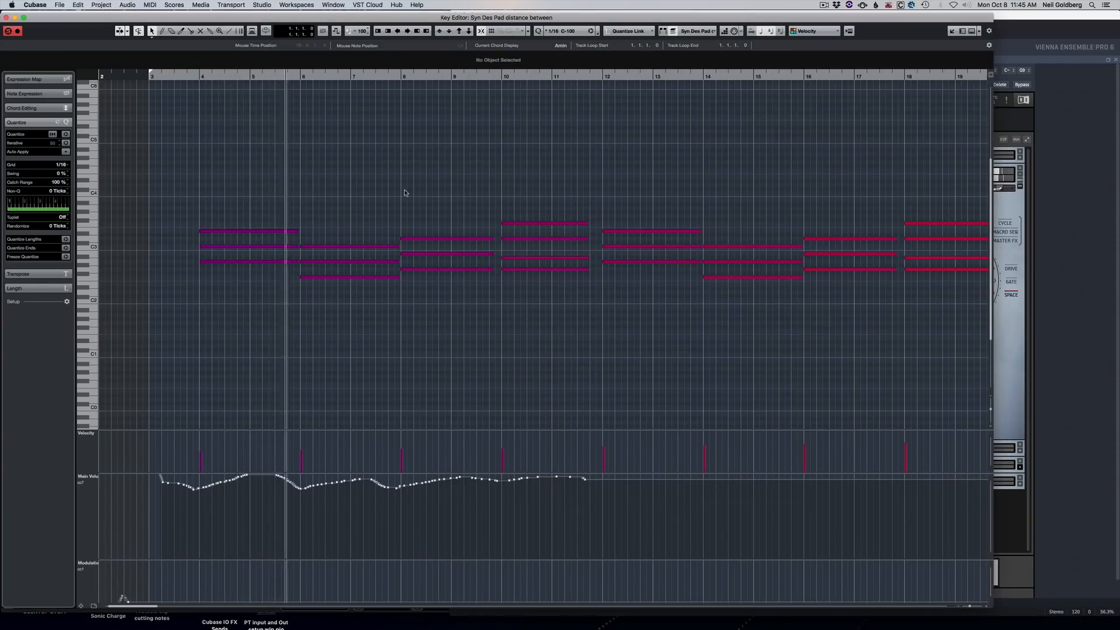
key(g)
key(g)
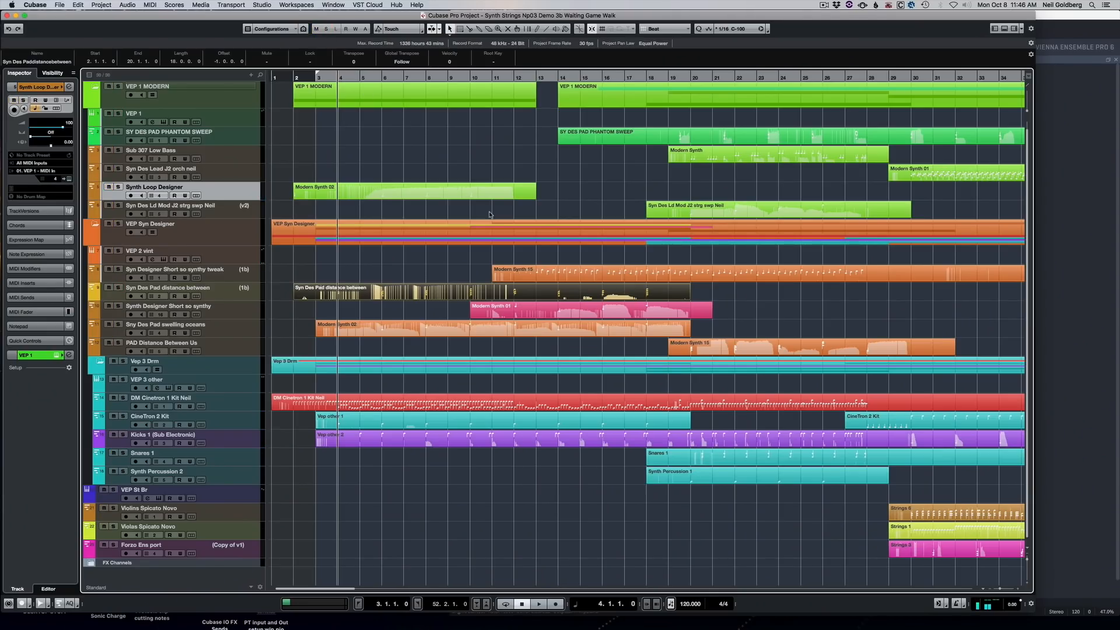
click(537, 268)
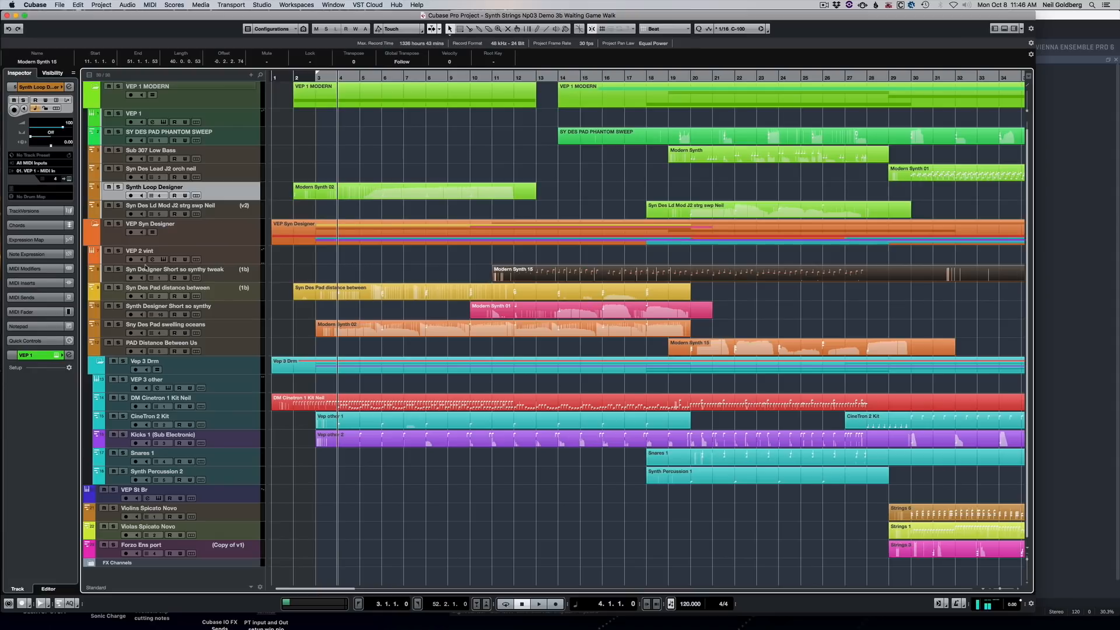
double_click(541, 271)
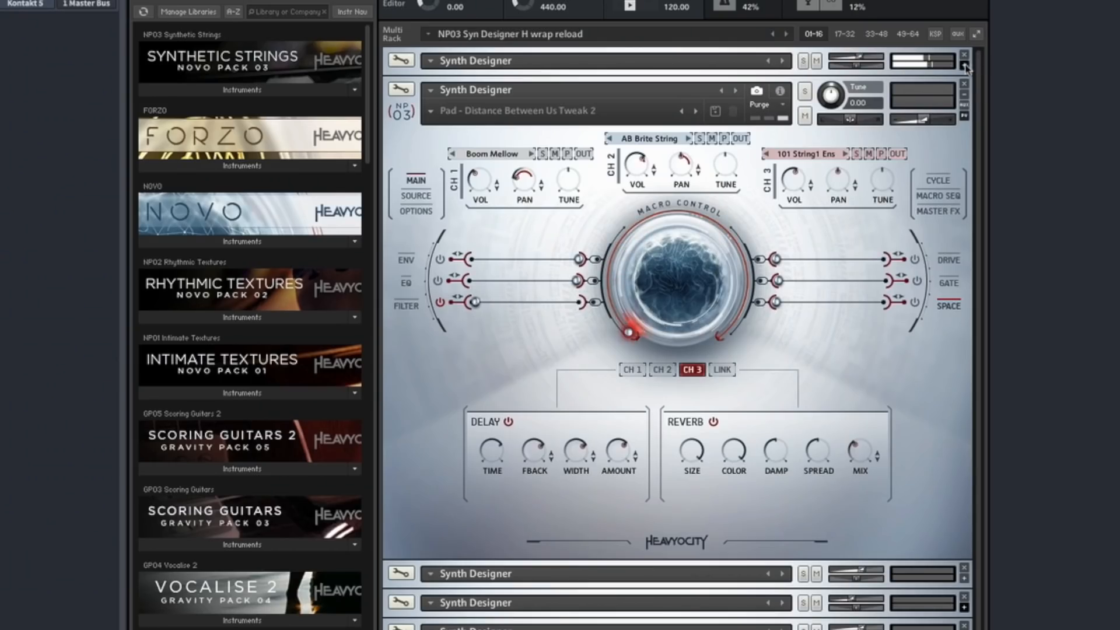
Step: In Vienna Ensemble Pro, expand the SHORT - So Synthy Tweak instrument and examine channel 2's Cycle attack, release, velocity and start settings
click(964, 65)
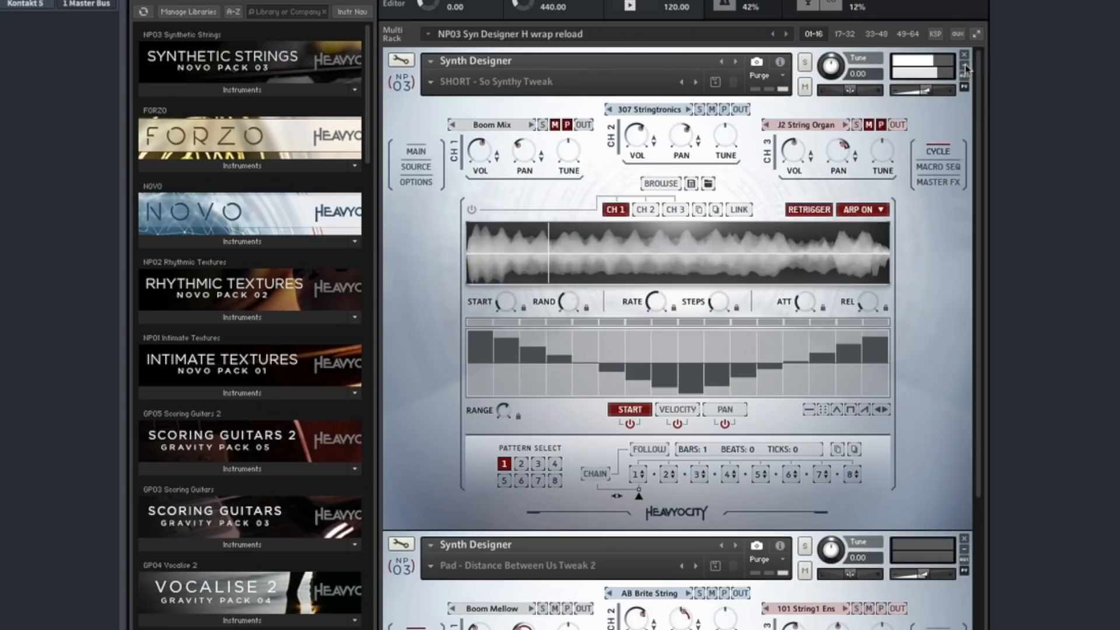
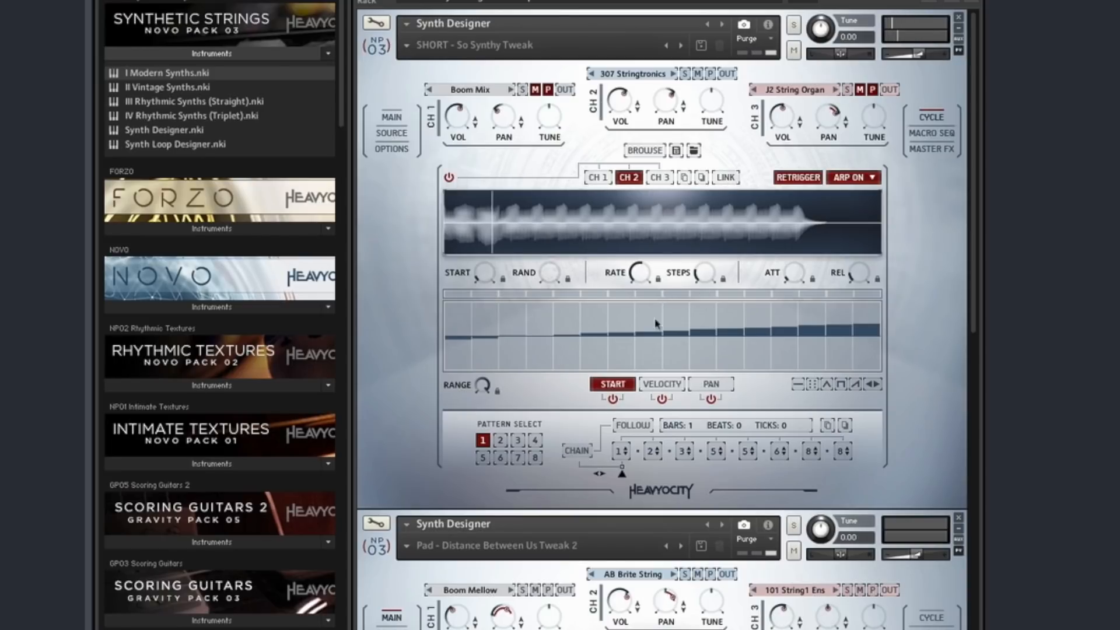
click(658, 384)
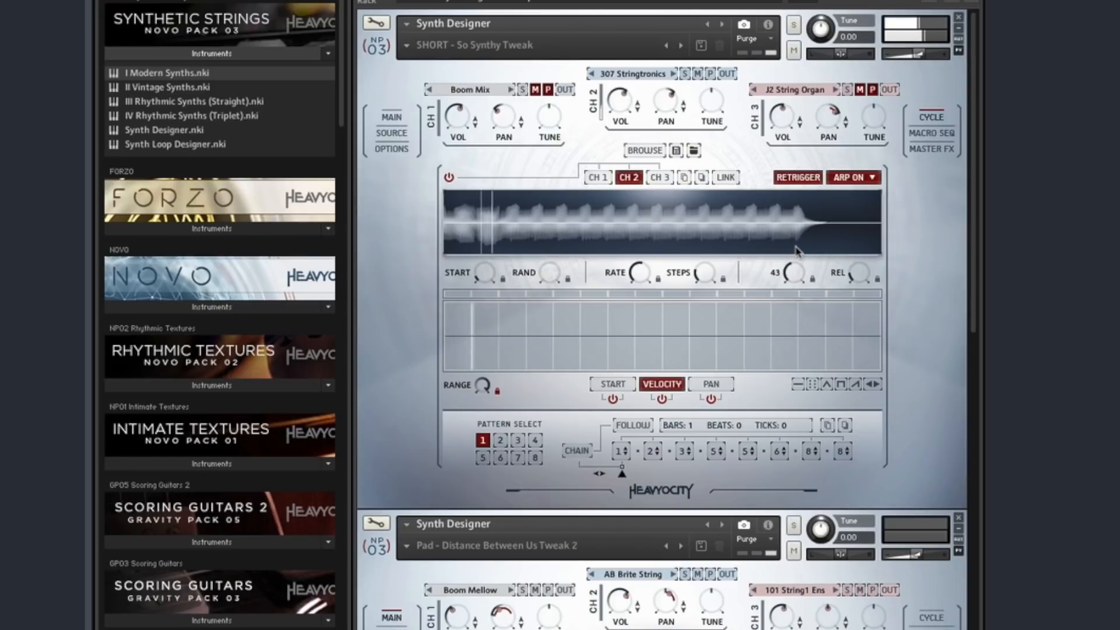
mouse_move(797, 264)
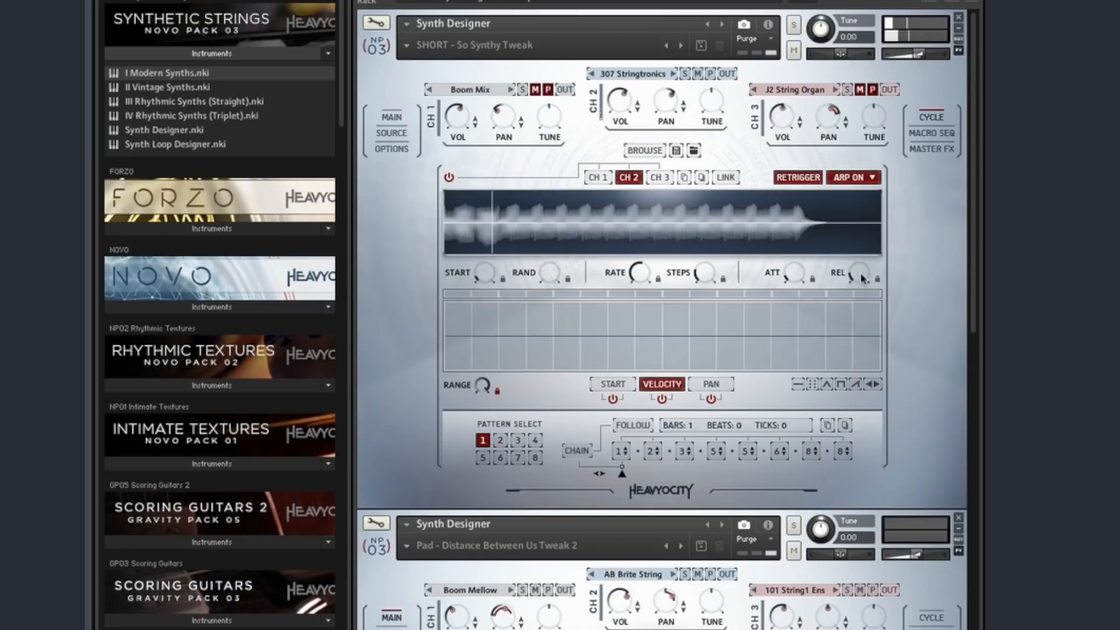
mouse_move(860, 273)
mouse_down()
mouse_move(867, 228)
mouse_move(866, 279)
mouse_up()
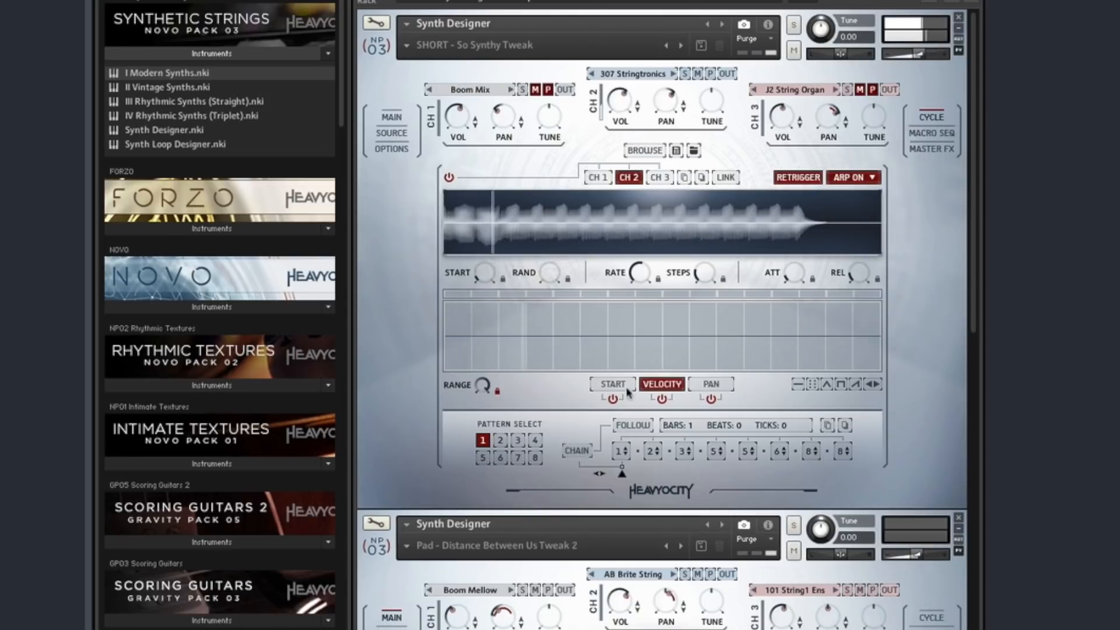
click(608, 383)
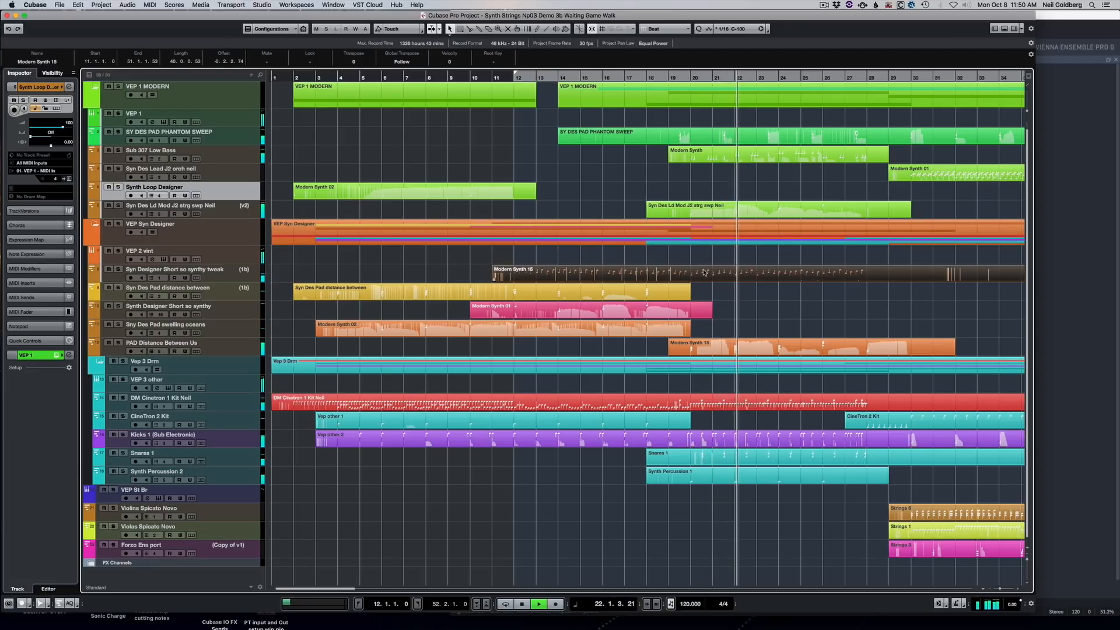
Step: Stop playback in Cubase, solo the Syn Designer Short so synthy tweak track, play it from bar 18 and clear the solo
key(space)
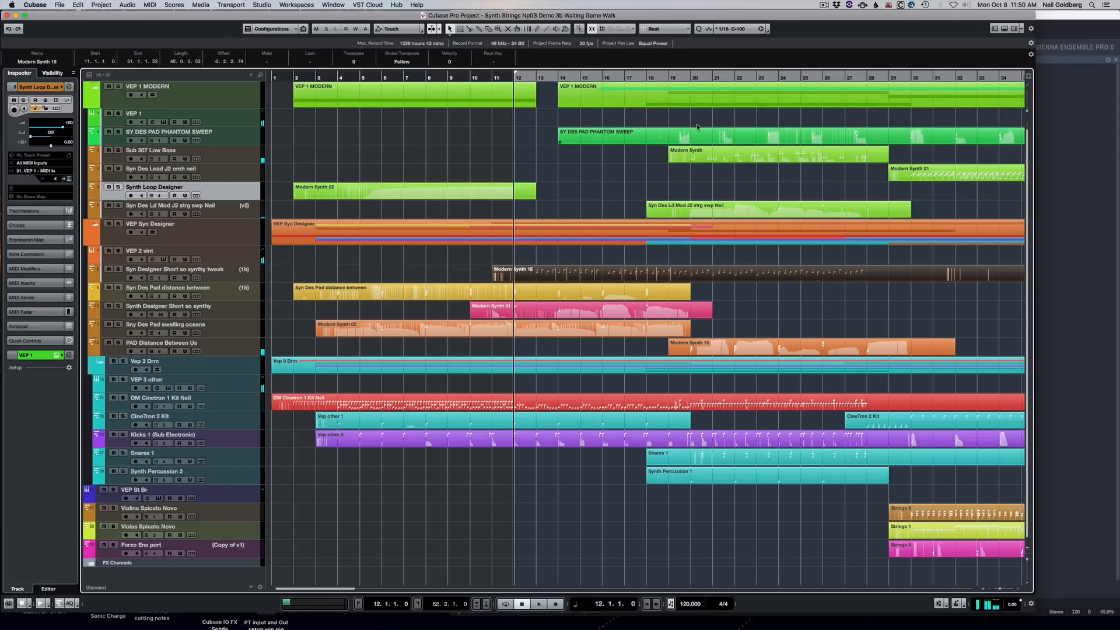
click(694, 103)
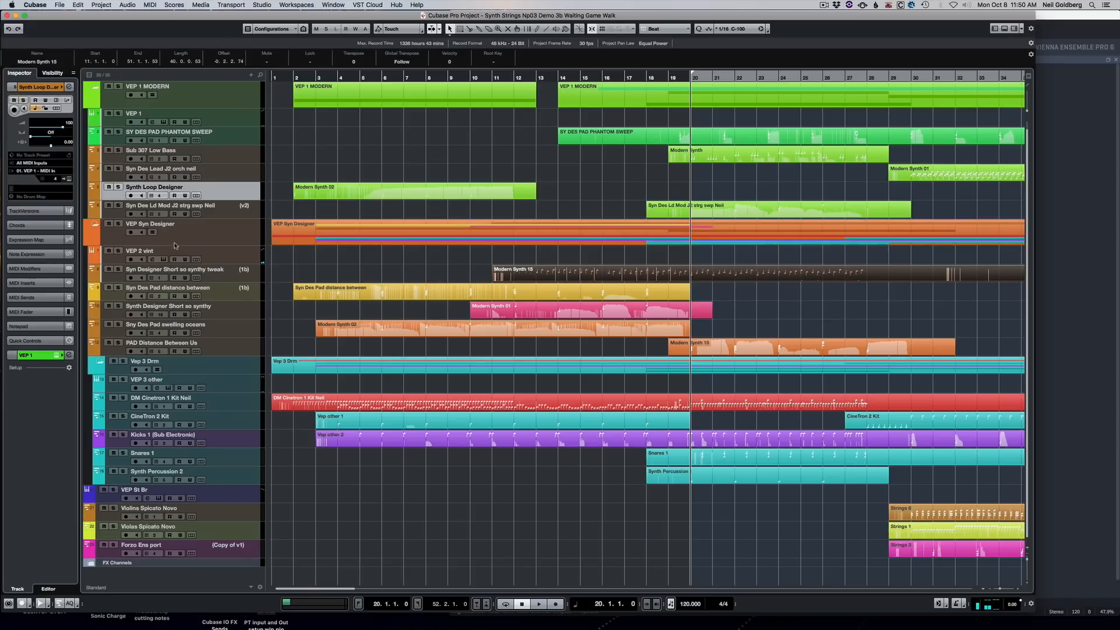
click(119, 269)
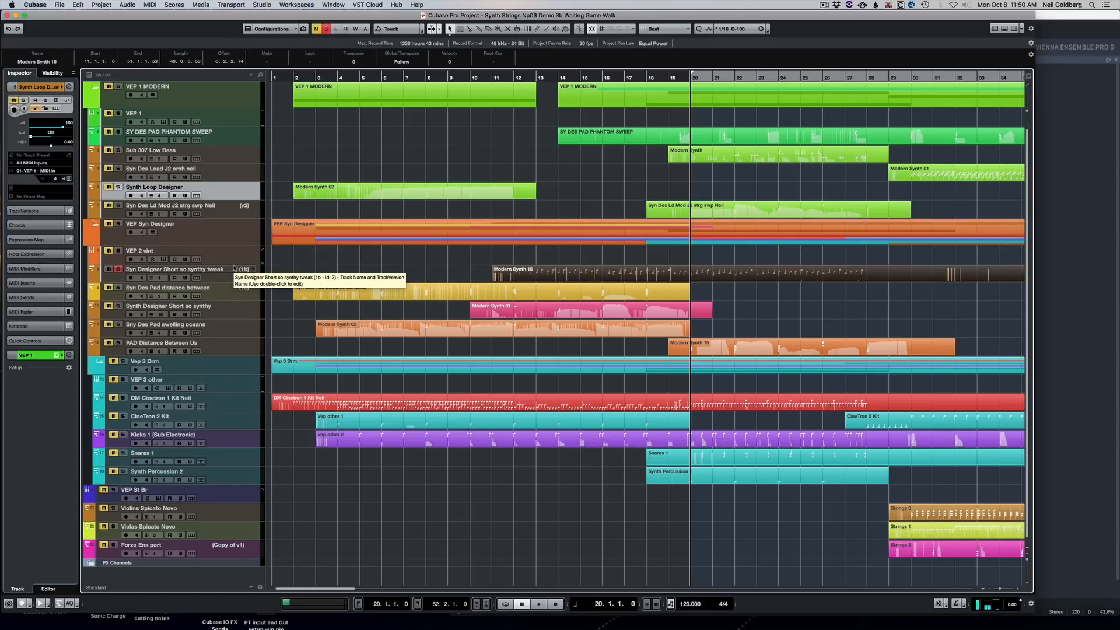
key(space)
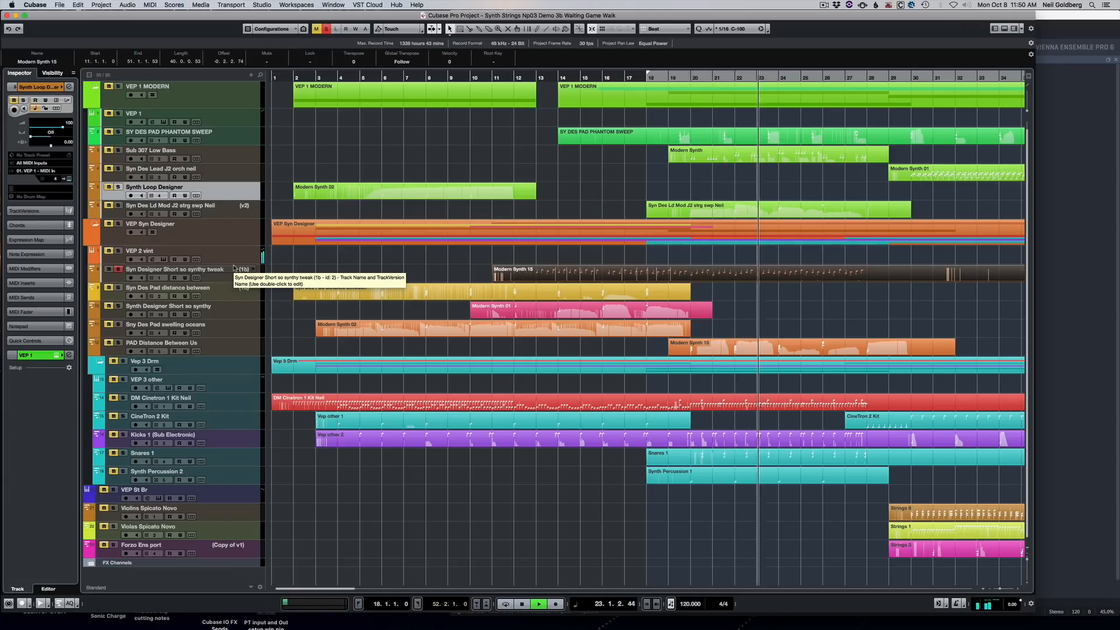
key(space)
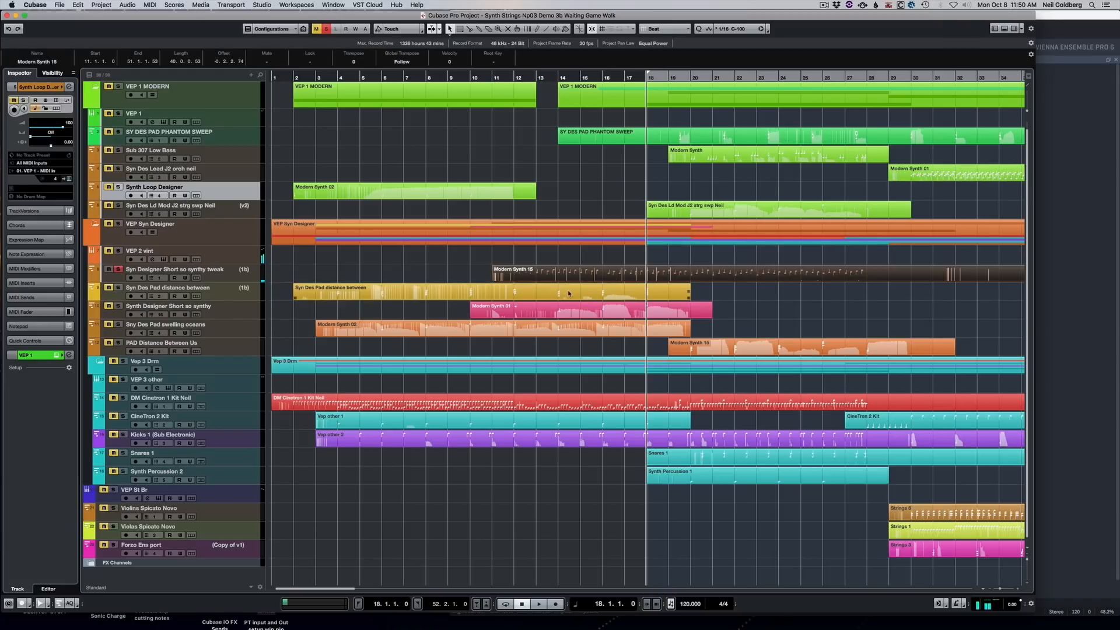
click(328, 29)
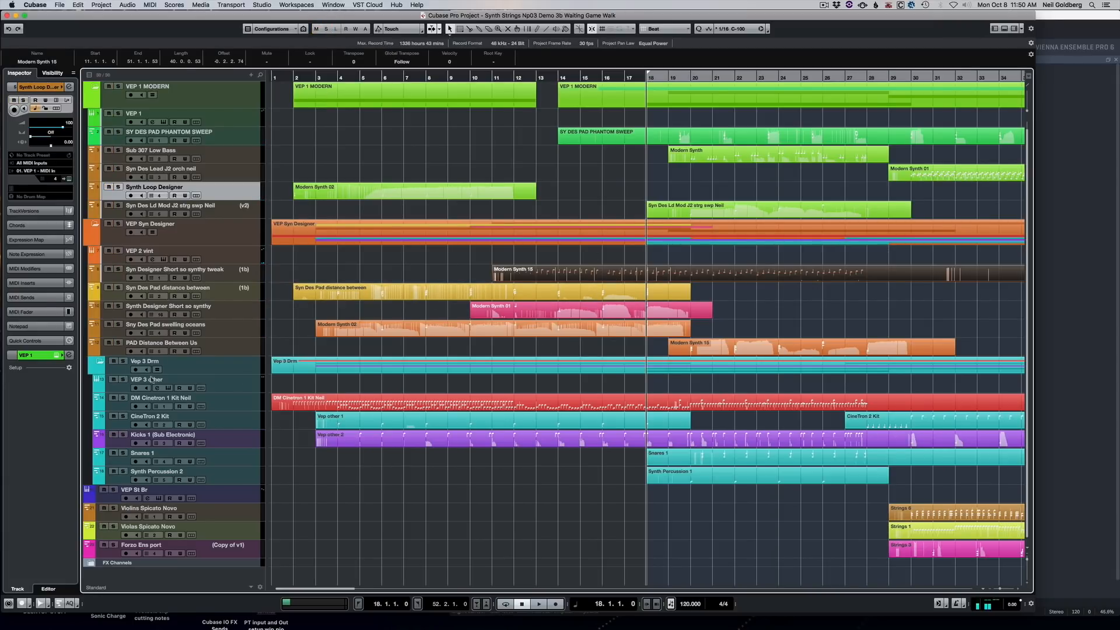
Step: Select the PAD Distance Between Us track and its Modern Synth 15 part, and switch to Vienna Ensemble Pro
click(214, 353)
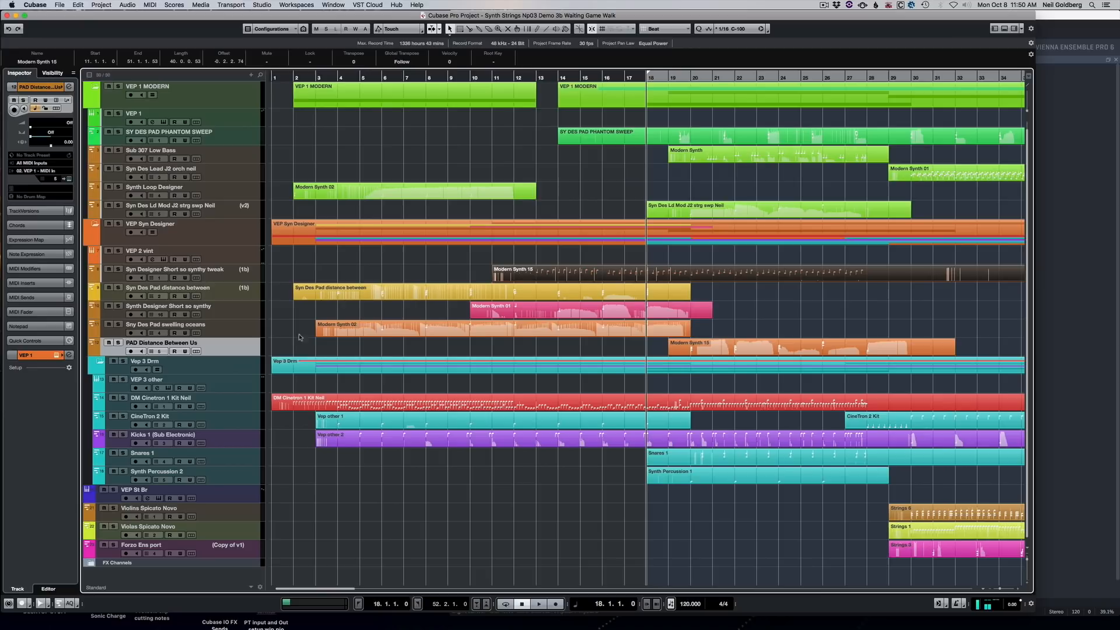
click(771, 349)
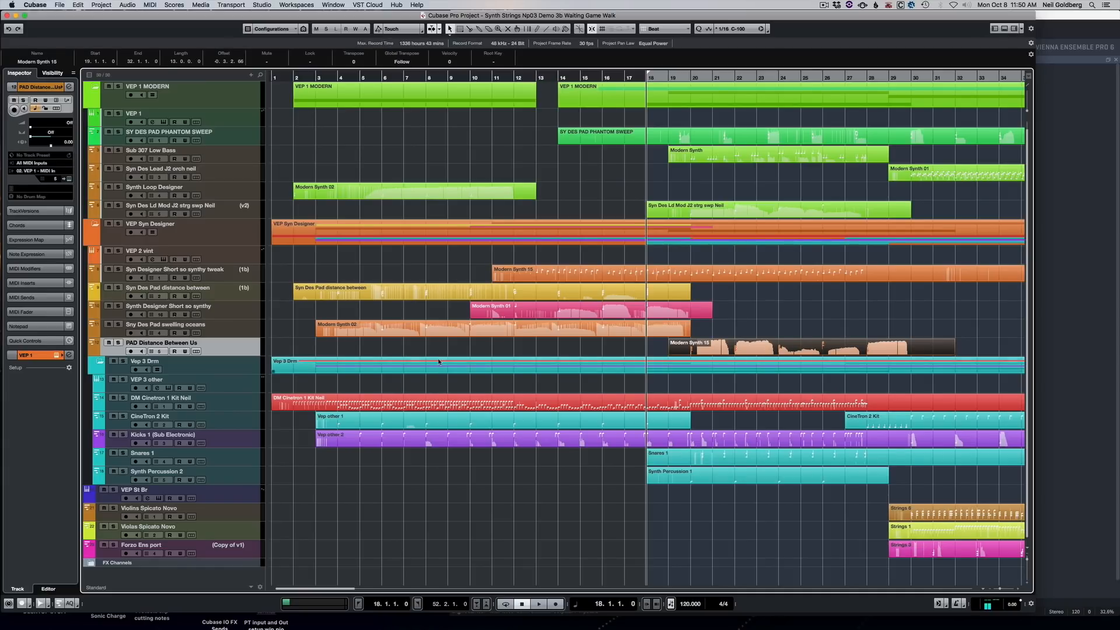
click(1070, 337)
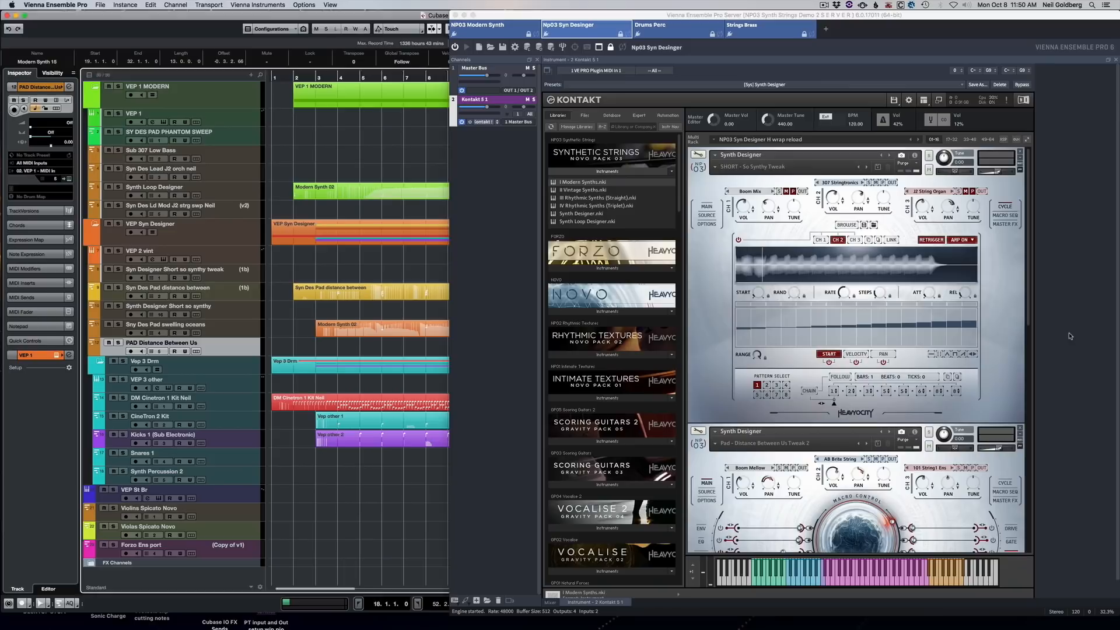
Step: Return to Cubase, set the left locator to bar 20 and play the arrangement from there
click(425, 330)
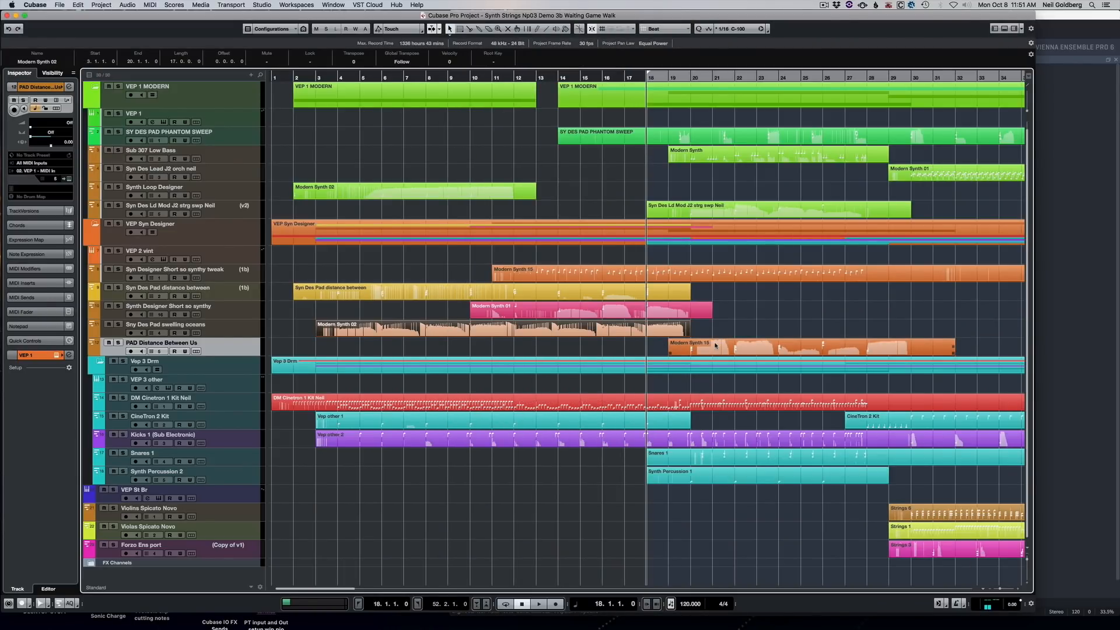
key(shift+l)
text(2)
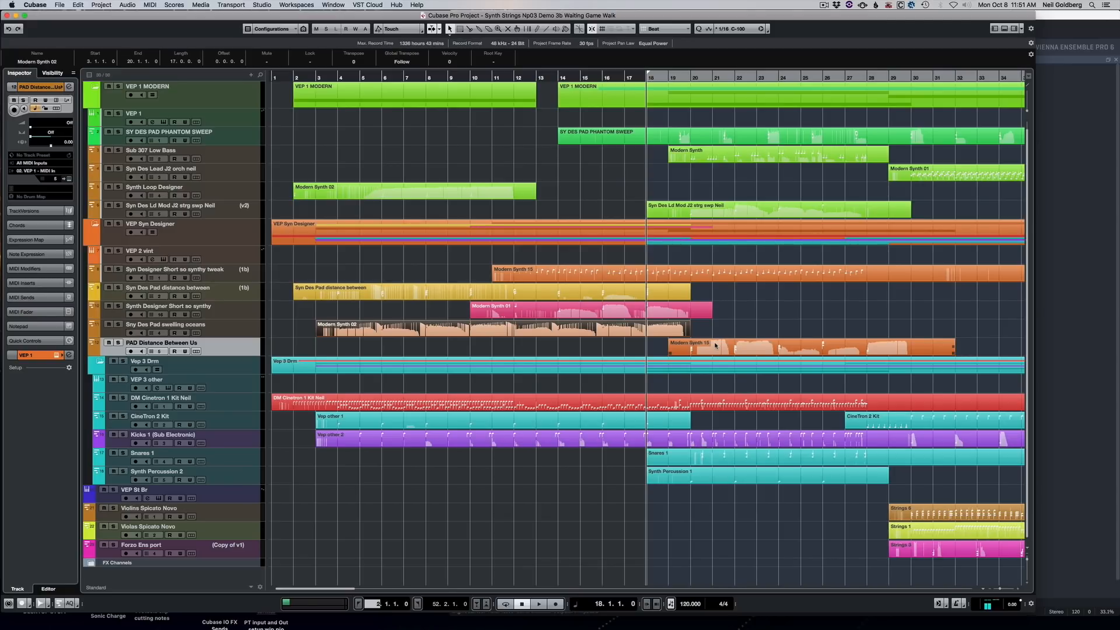
text(0)
key(Return)
key(space)
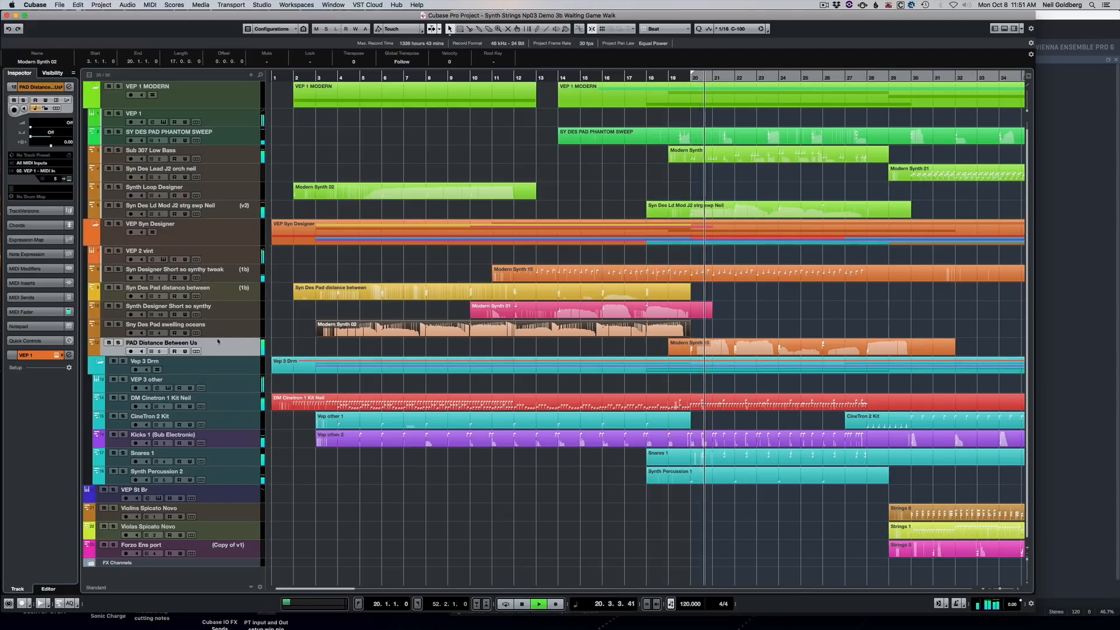
Step: Solo the PAD Distance Between Us track and restart playback
key(s)
key(space)
key(space)
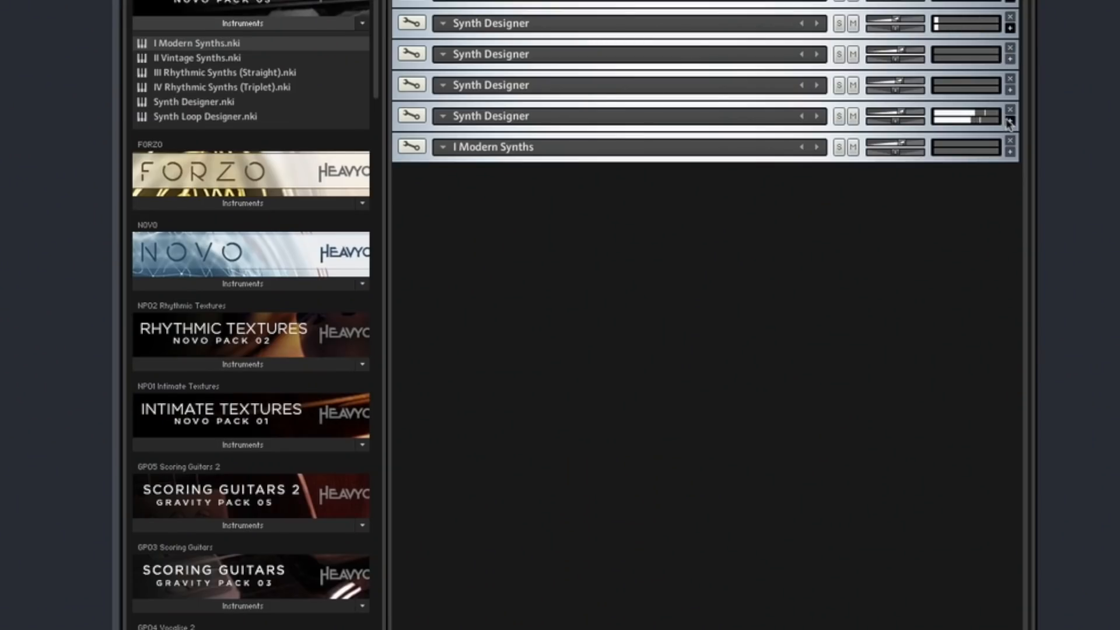
Step: In Vienna Ensemble Pro, expand the PAD - Distance Between Us Tweak Lead ch5 instrument, show channel 2's filter and switch off the filter's macro control
click(1009, 121)
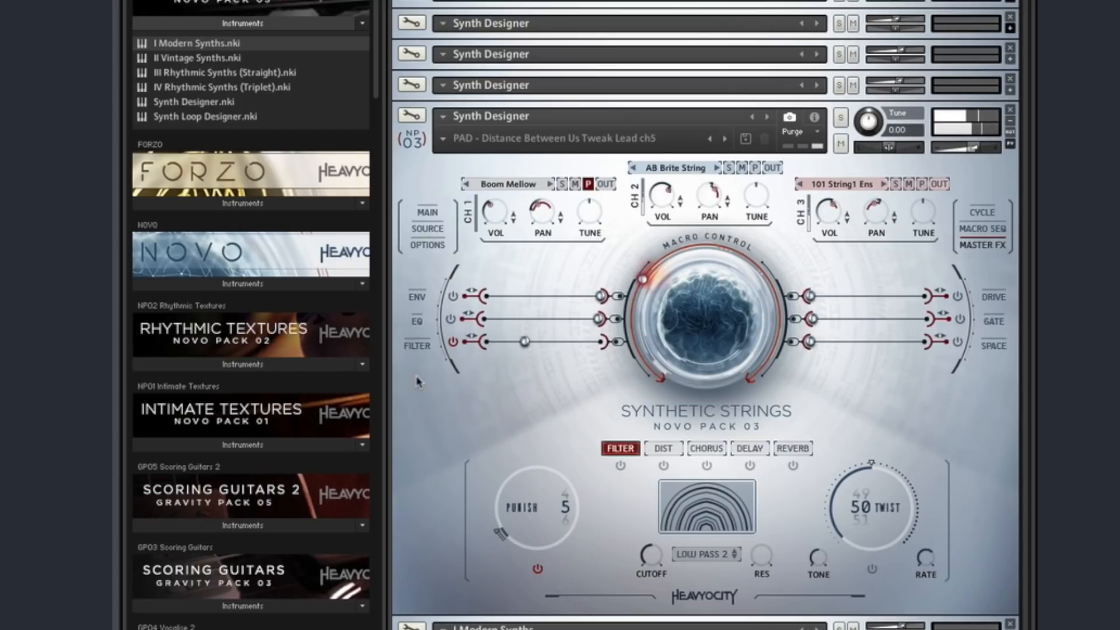
click(419, 345)
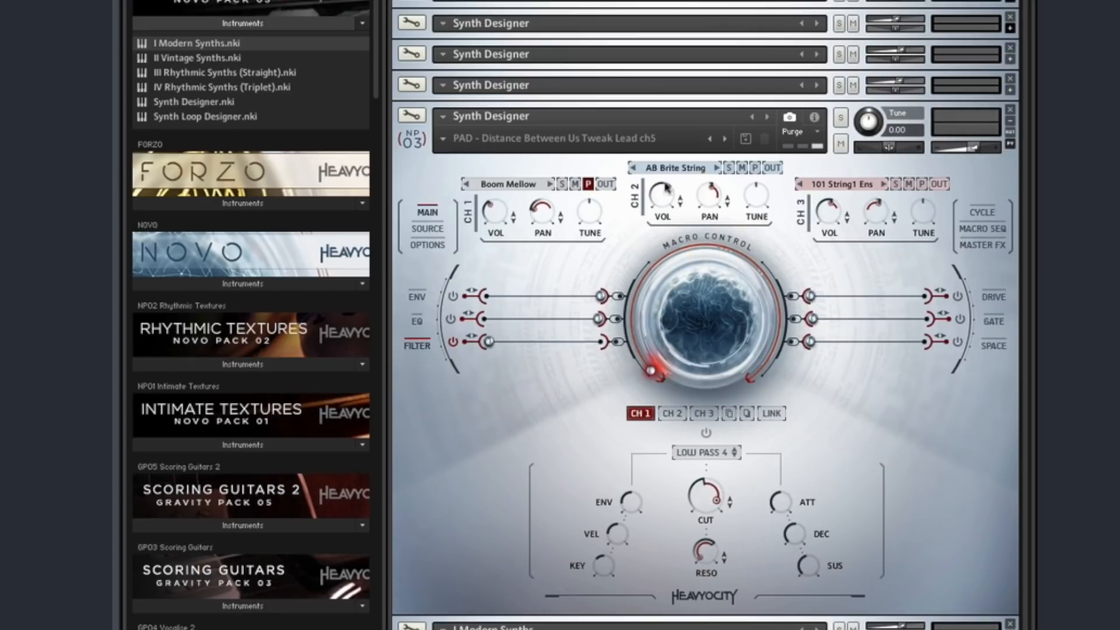
click(672, 413)
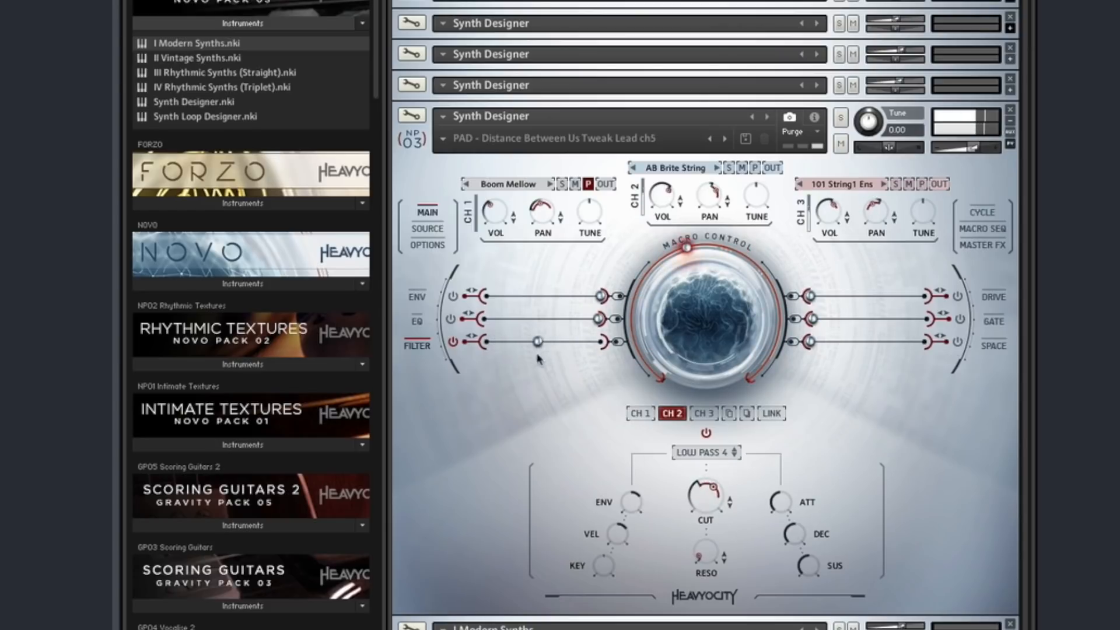
click(454, 342)
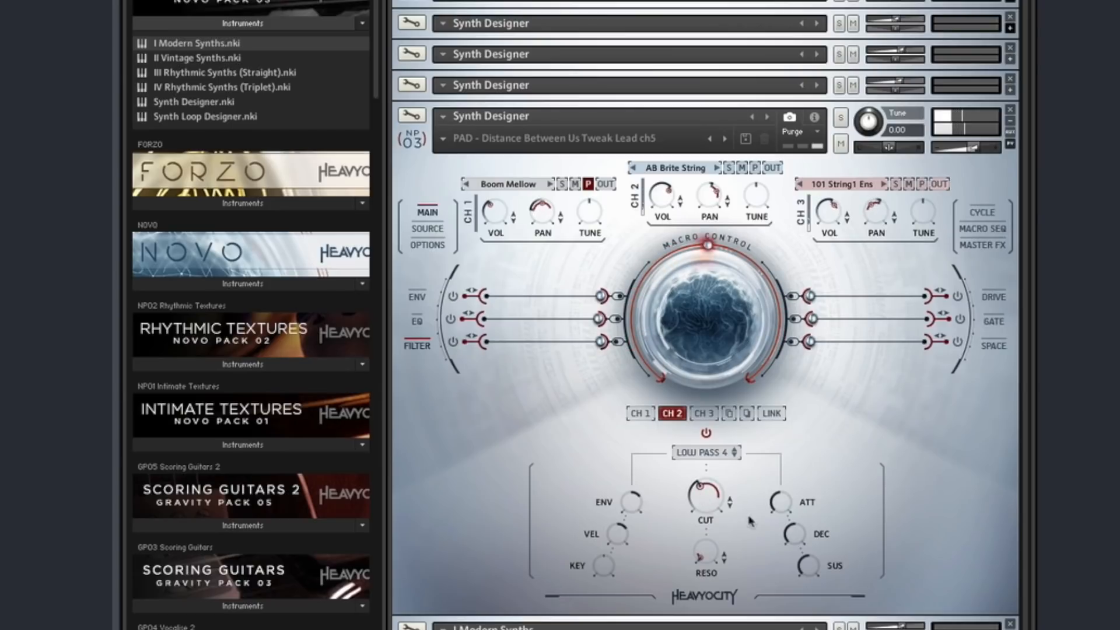
Step: Switch the filter's macro control back on, select channel 3 and show its Space effects
click(454, 344)
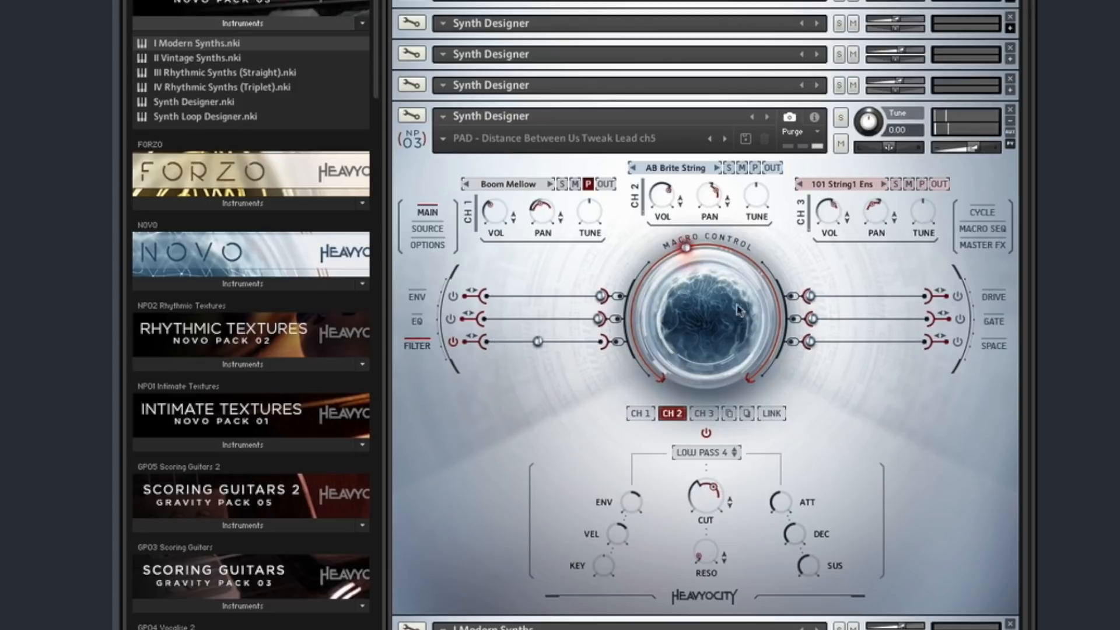
click(710, 414)
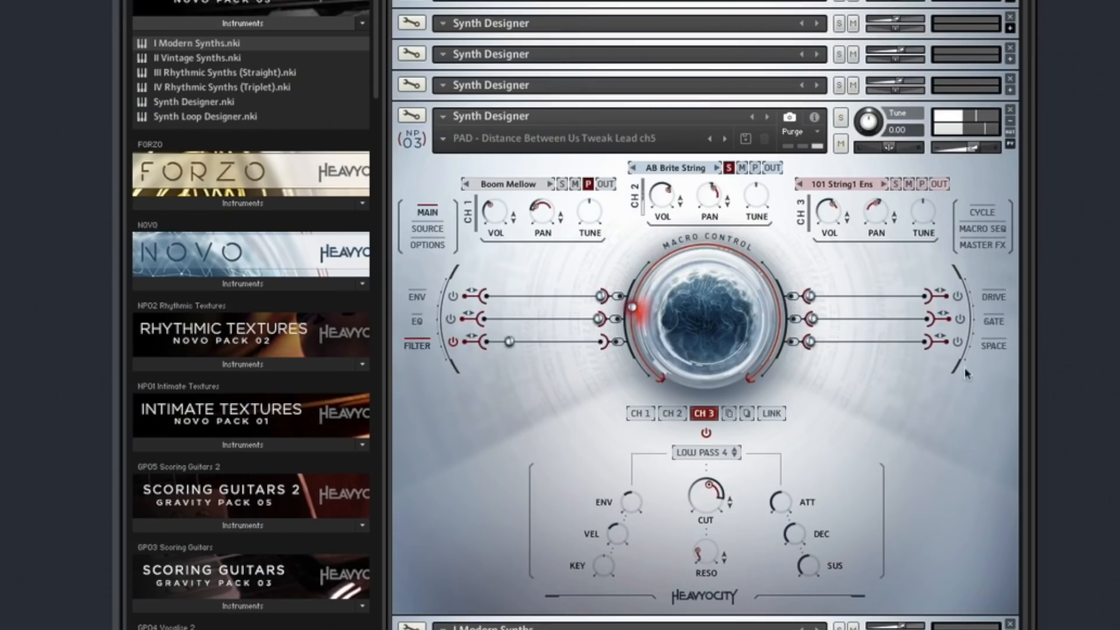
click(992, 345)
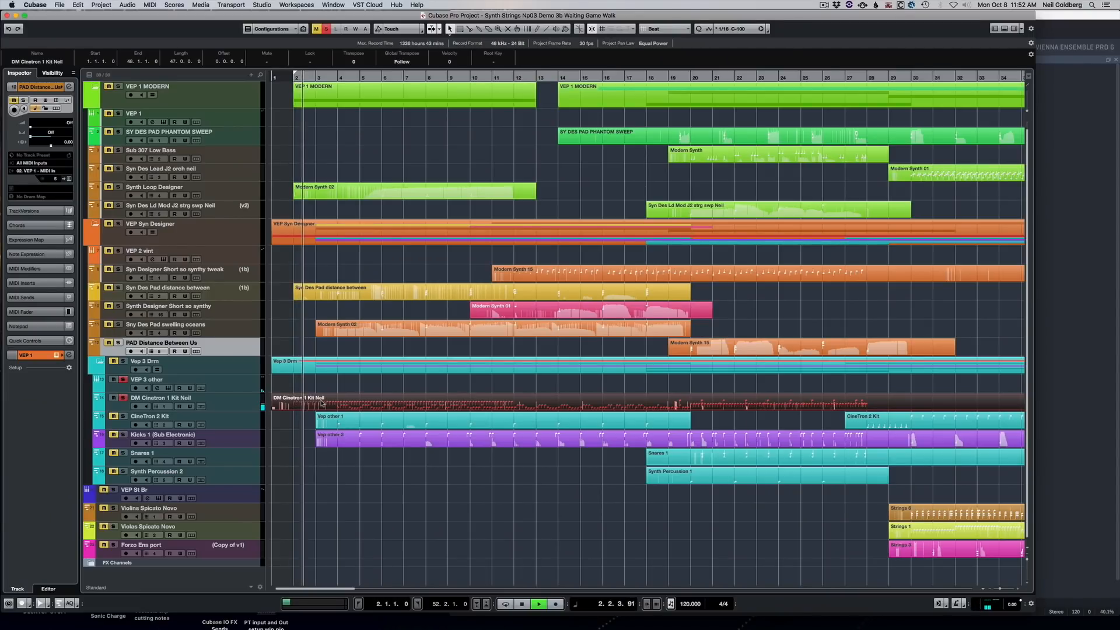
Step: Open the DM Cinetron 1 Kit part in the Key Editor, set the left locator to bar 12 and play from there
double_click(322, 403)
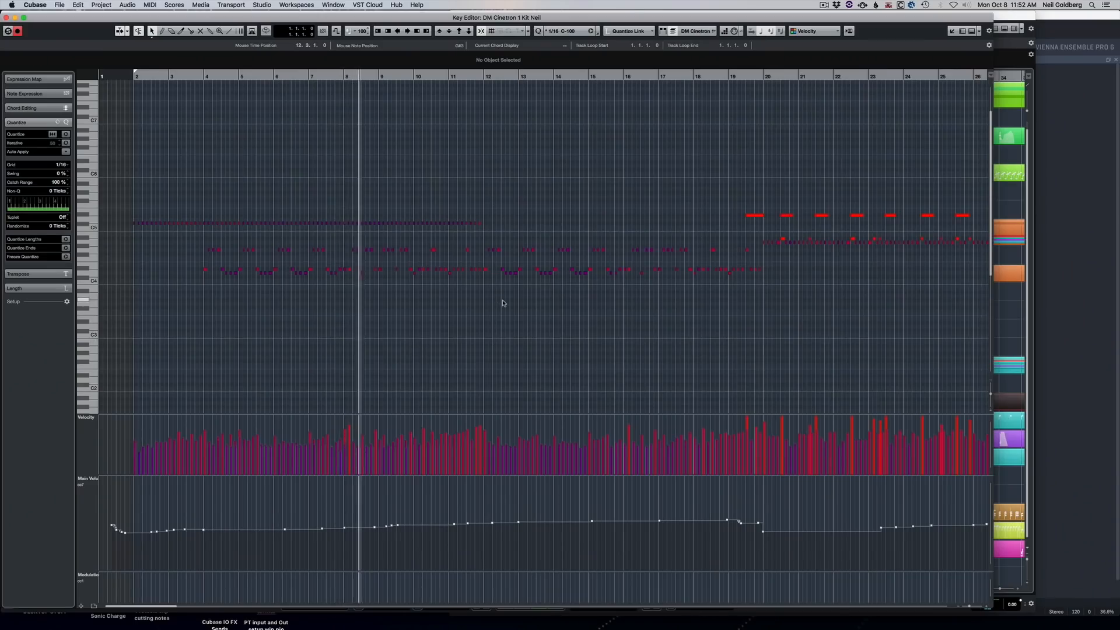
key(space)
click(487, 75)
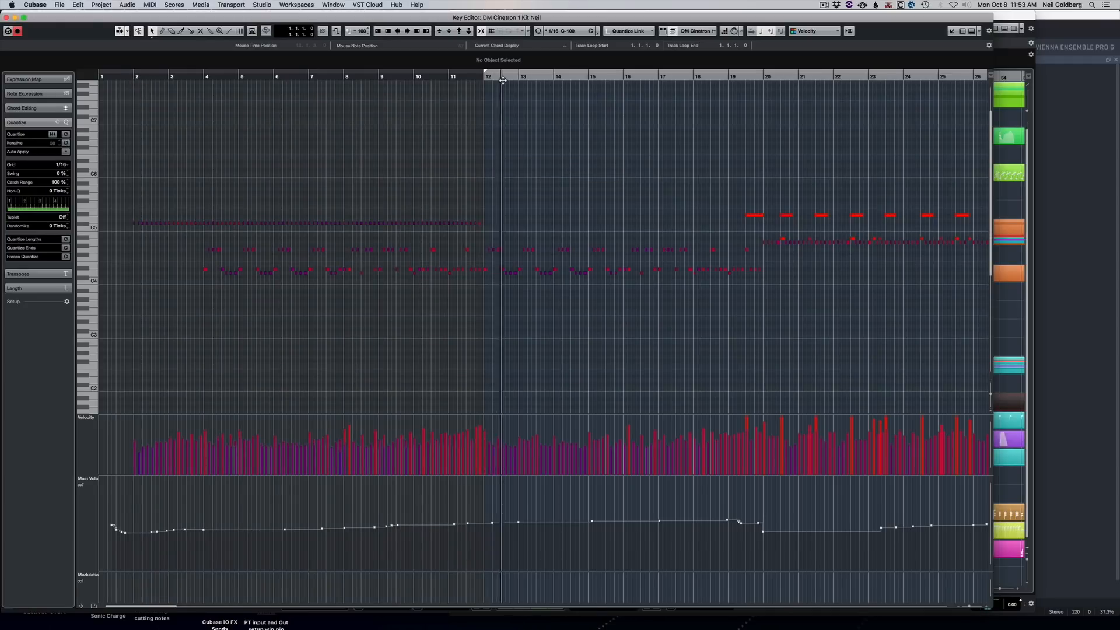
key(space)
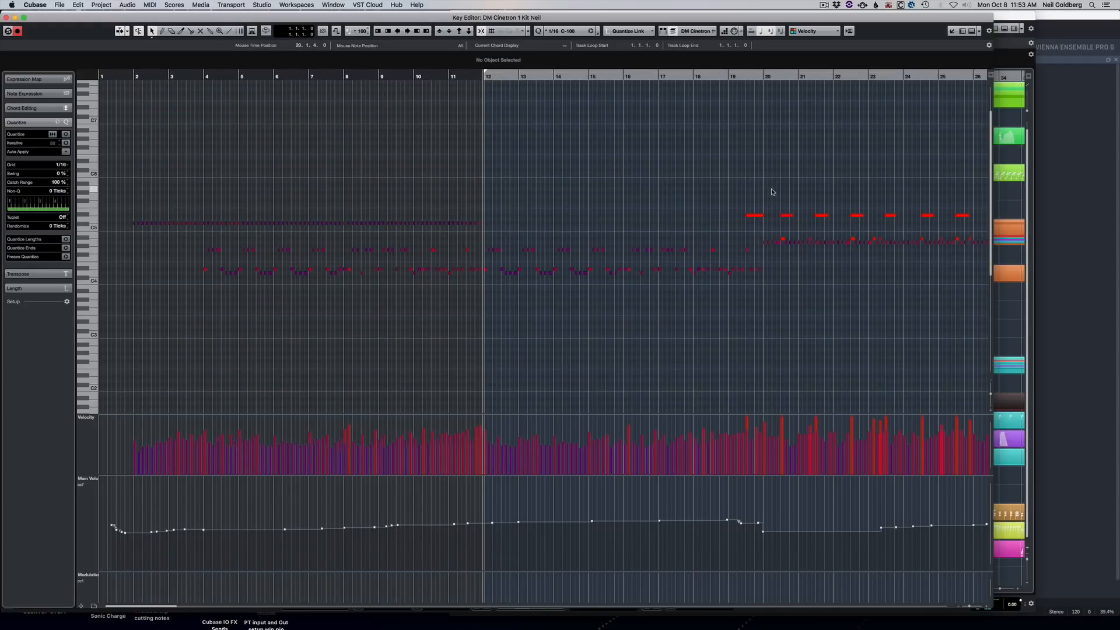
Step: Set the left locator to bar 20, play the DM Cinetron 1 Kit part from there, and close the Key Editor
key(shift+p)
text(20)
key(Return)
key(space)
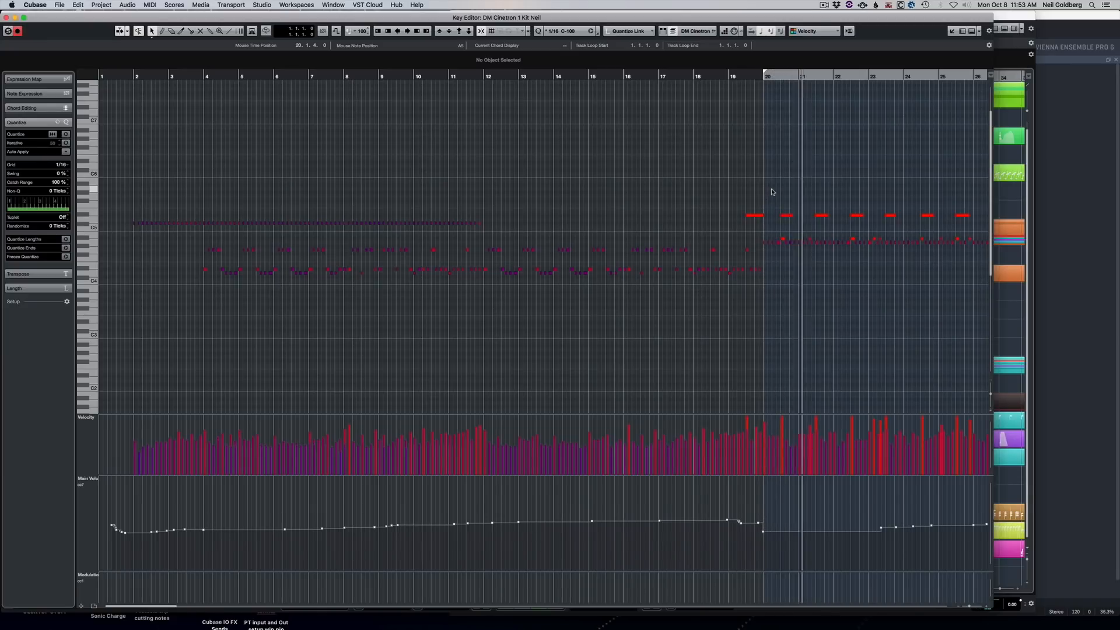
key(space)
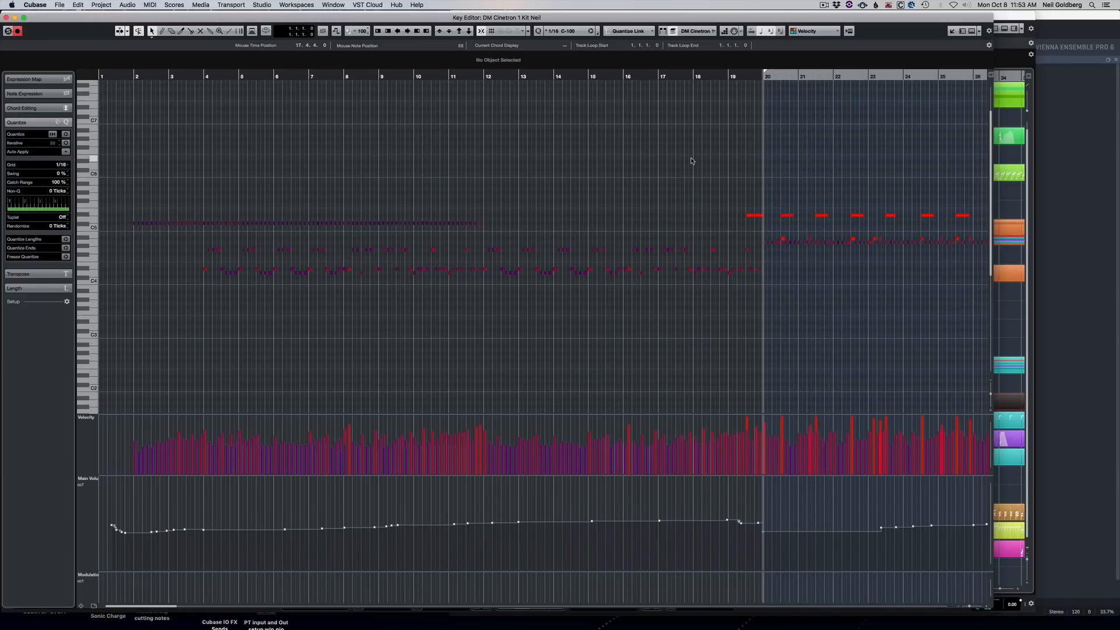
key(super+w)
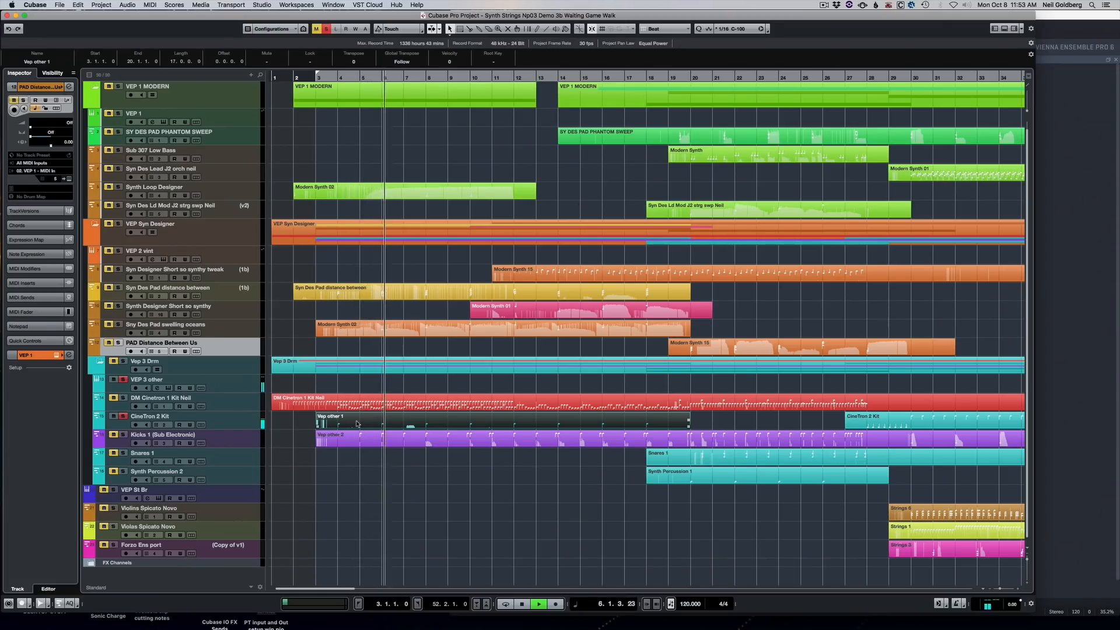
Step: Solo the DM Cinetron 1 Kit and Kicks 1 tracks along with CineTron 2 Kit, restarting playback from bar 3
key(space)
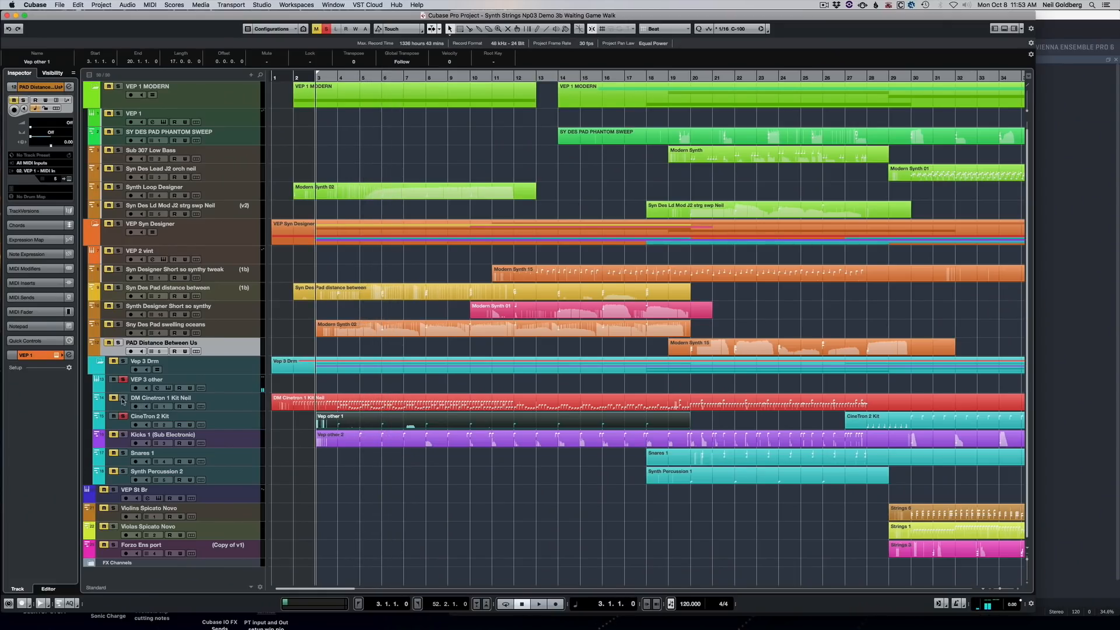
key(space)
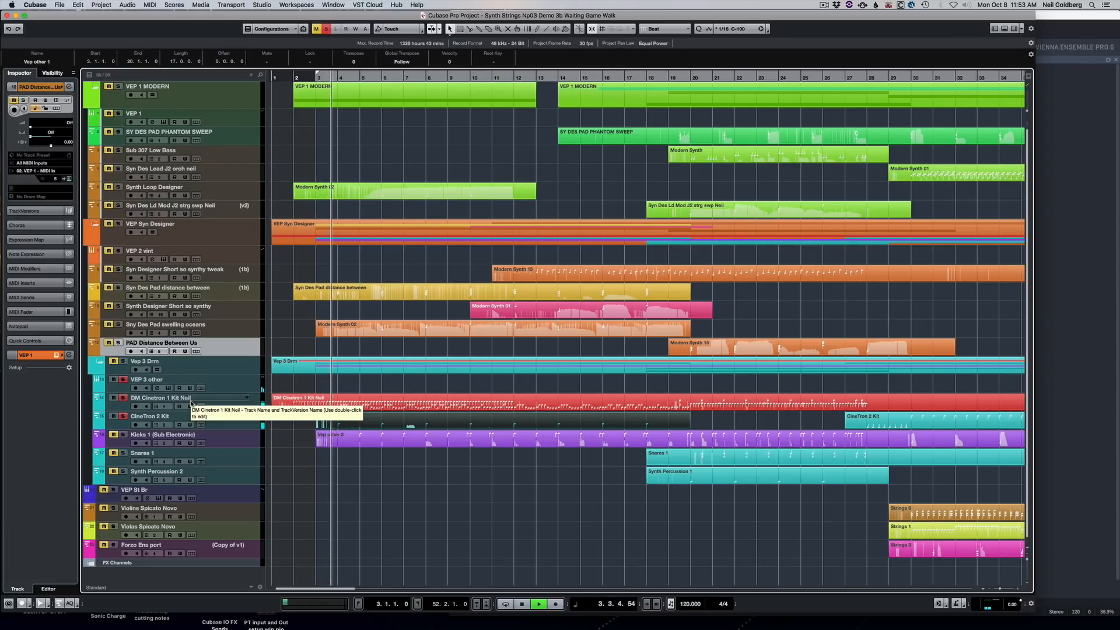
key(space)
key(space)
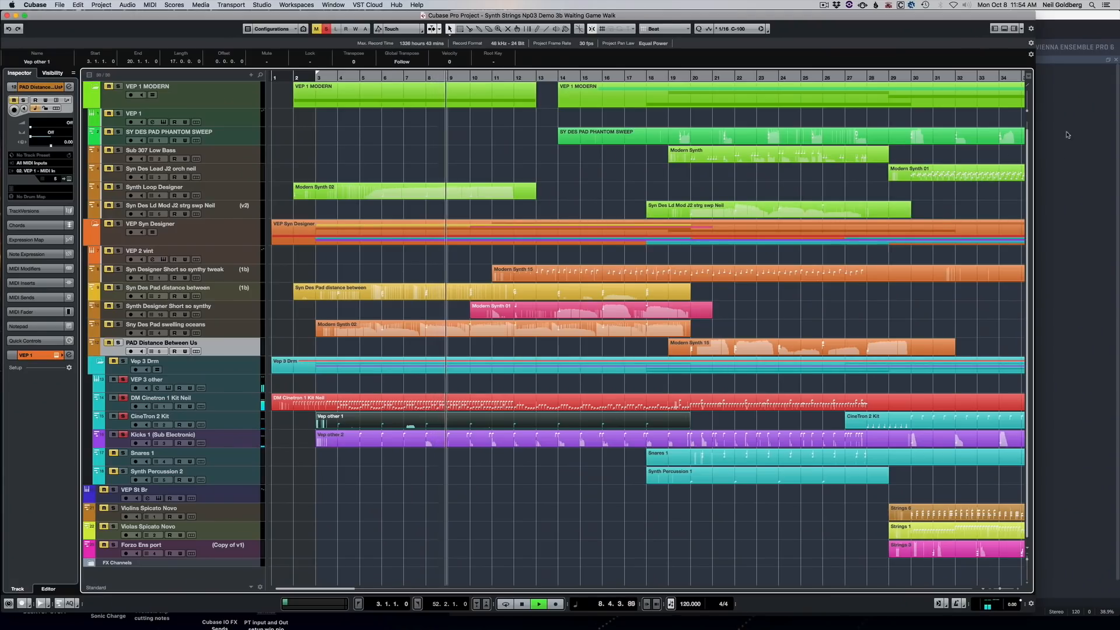
Step: Switch to Vienna Ensemble Pro, show the Drums Perc instance, minimize all its instrument headers and toggle them back
click(1067, 135)
click(690, 34)
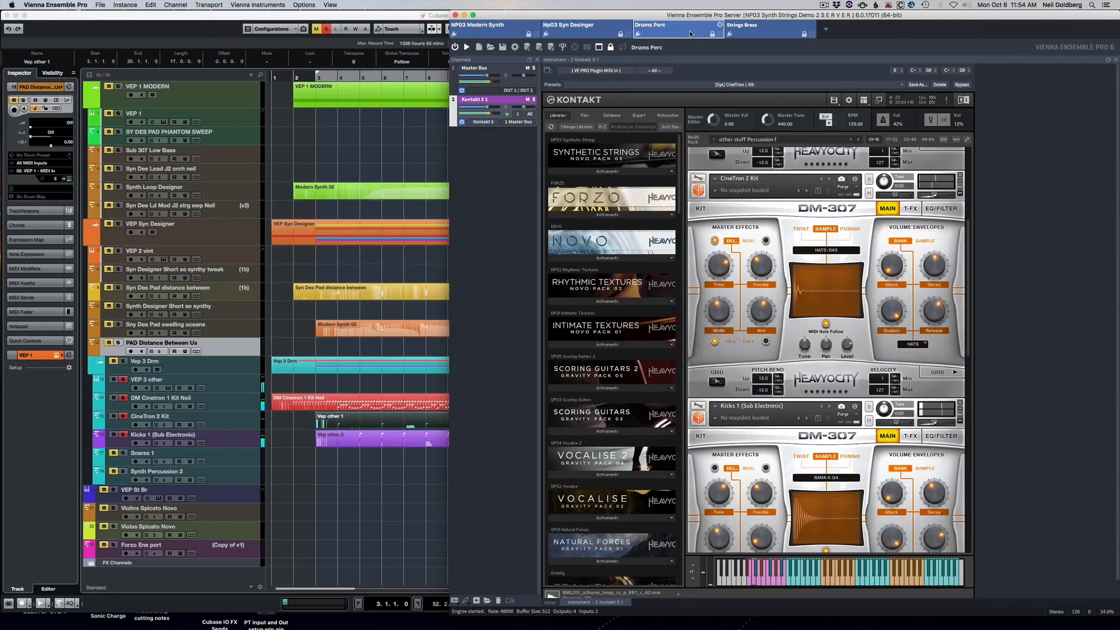
click(967, 140)
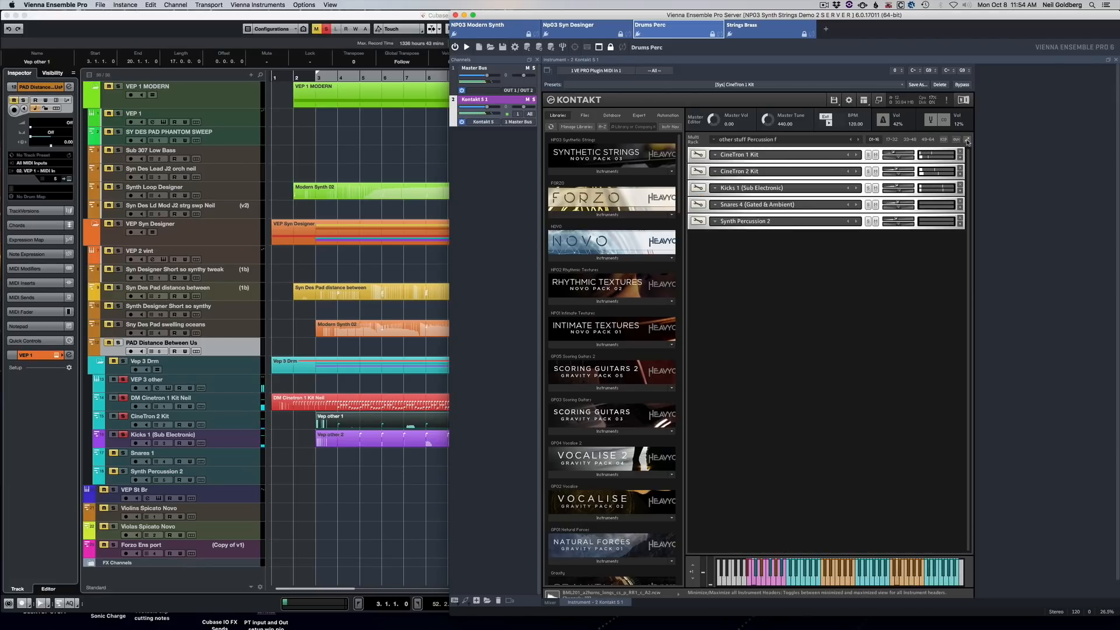
click(966, 141)
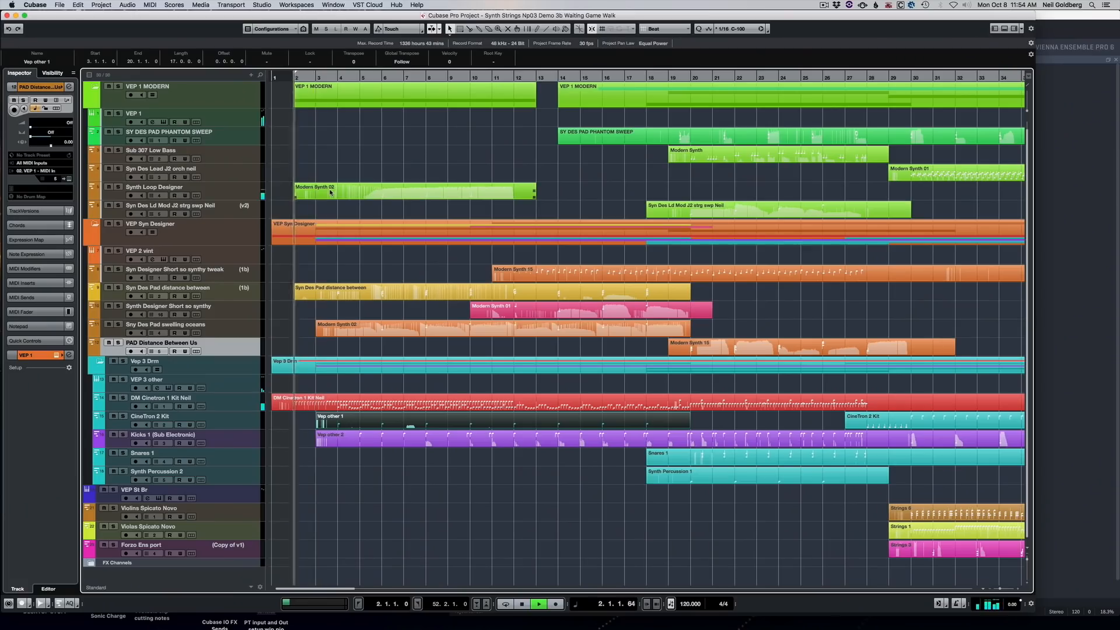
Step: Stop the full arrangement in Cubase, solo the Synth Designer Short so synthy track and open its Modern Synth 01 part
click(334, 288)
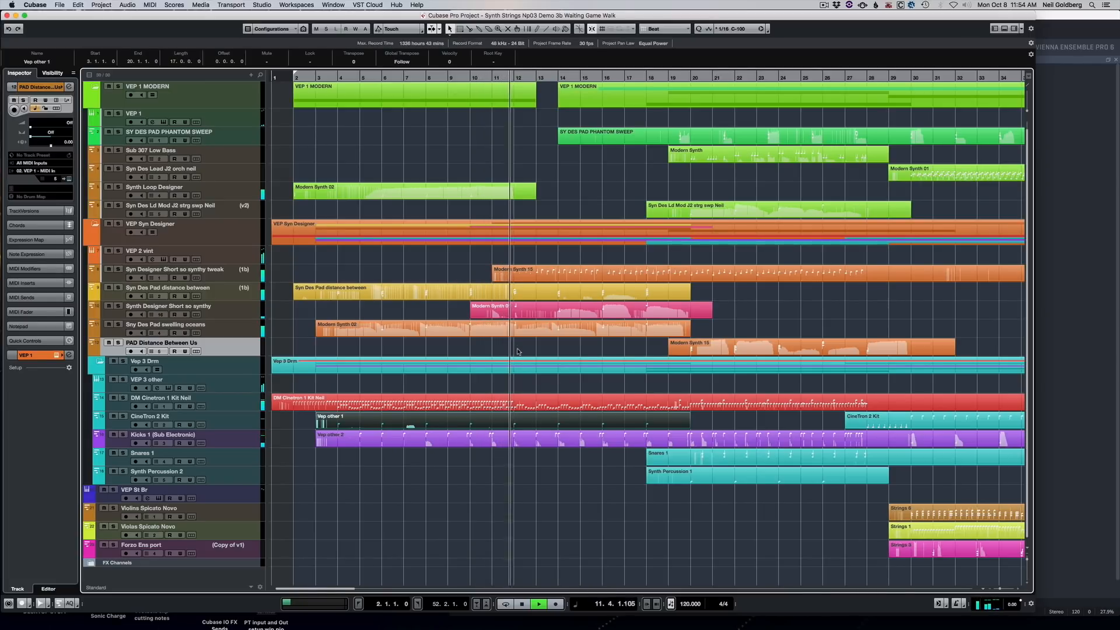
key(space)
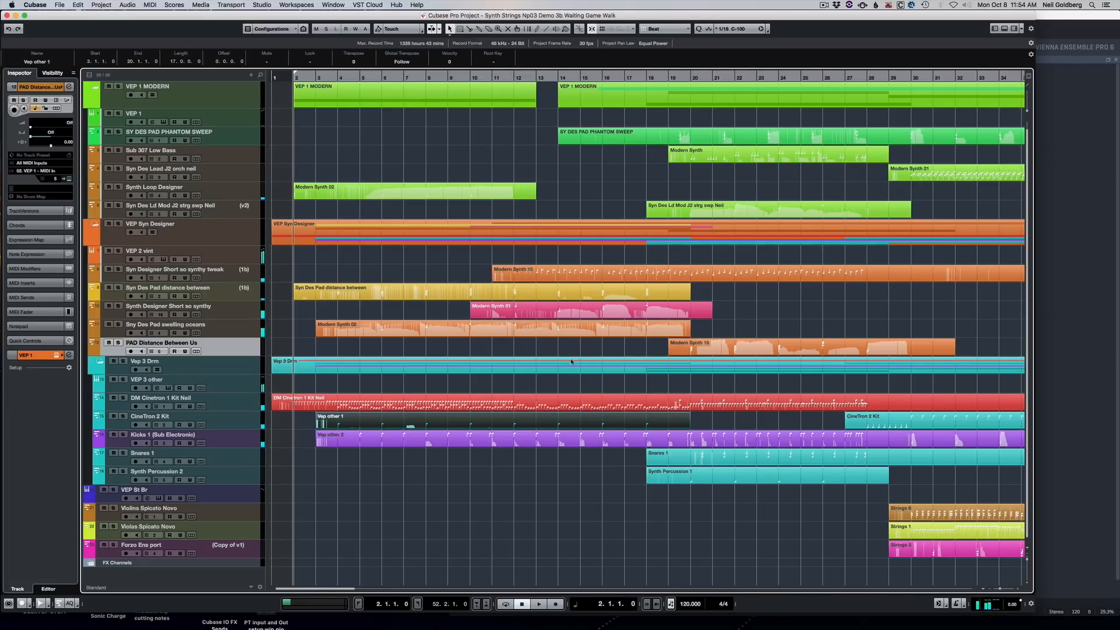
click(509, 306)
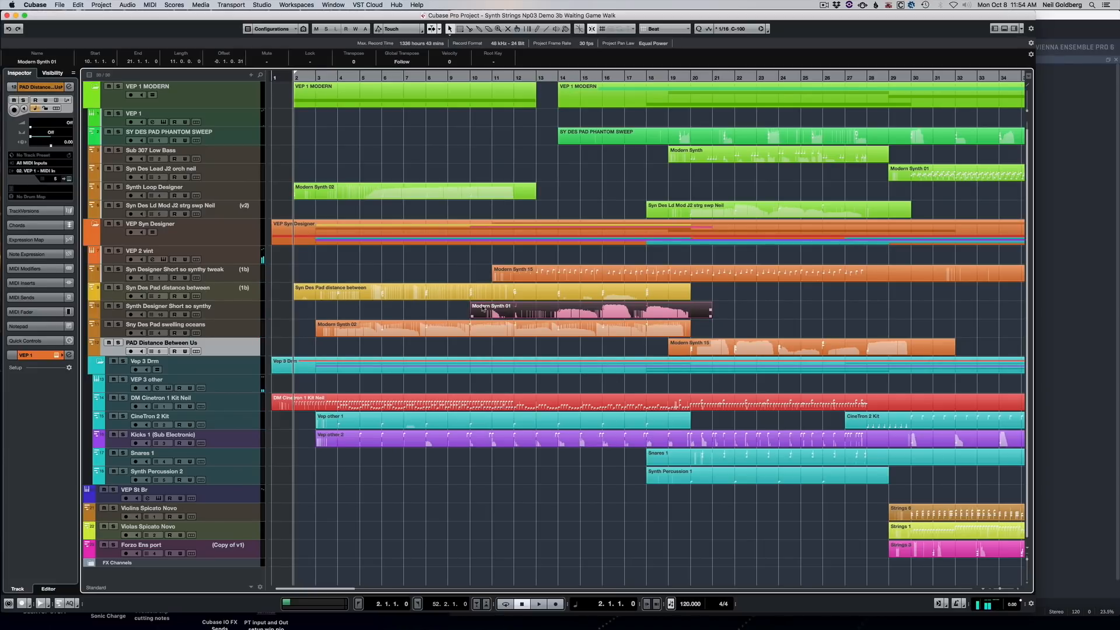
click(118, 307)
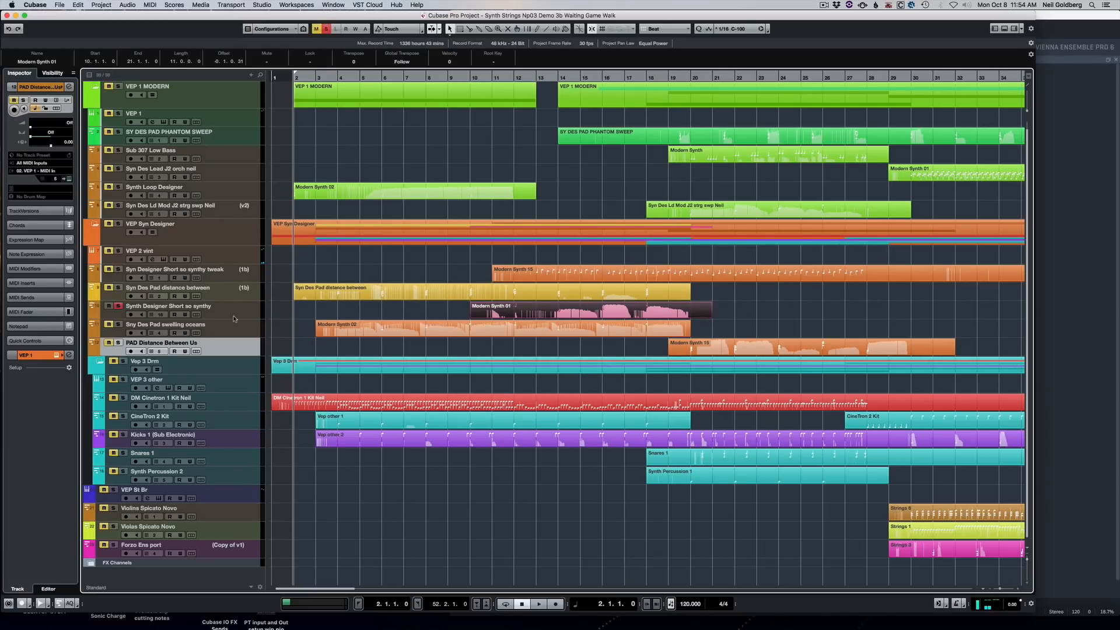
double_click(536, 310)
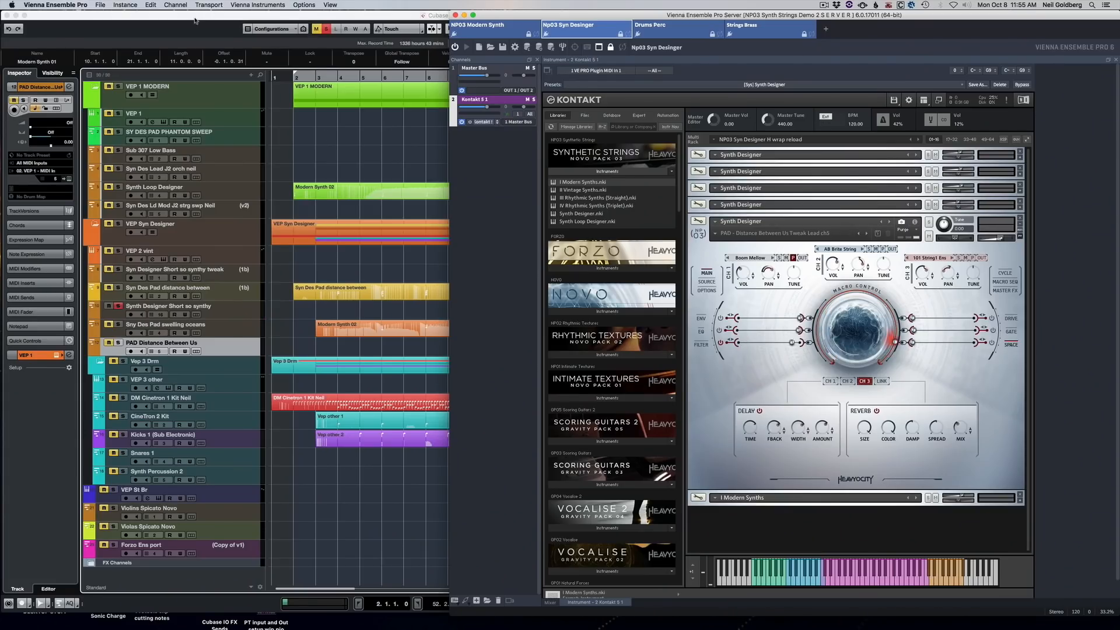
Step: Back in Cubase, view the PAD Distance Between Us part in the Key Editor, close it, and open the Syn Des Ld Mod J2 strg swp part
click(195, 21)
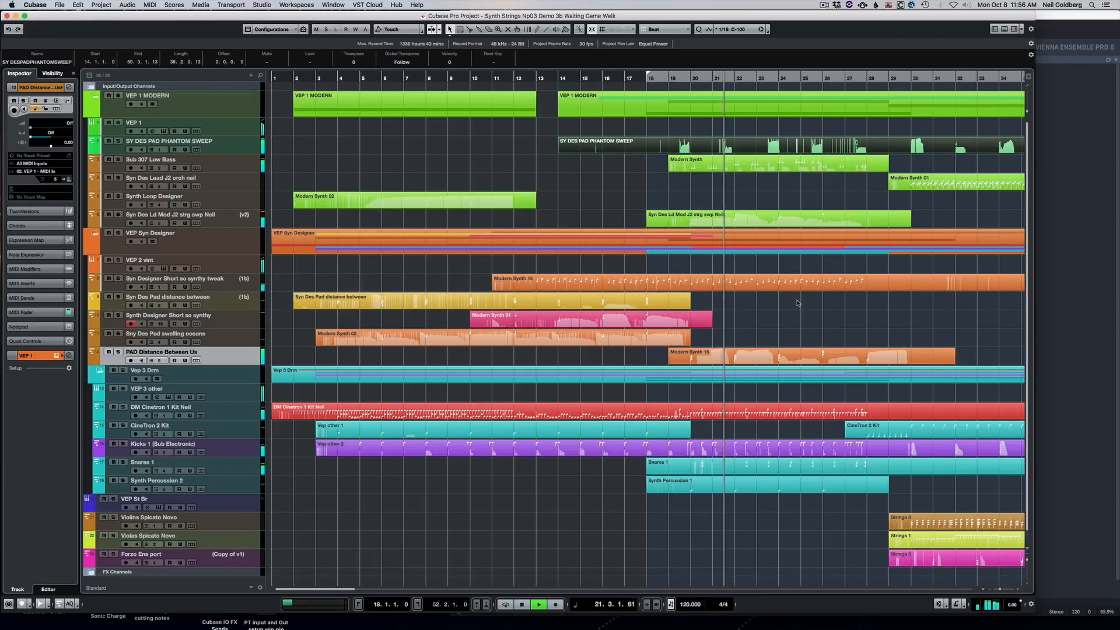
double_click(752, 358)
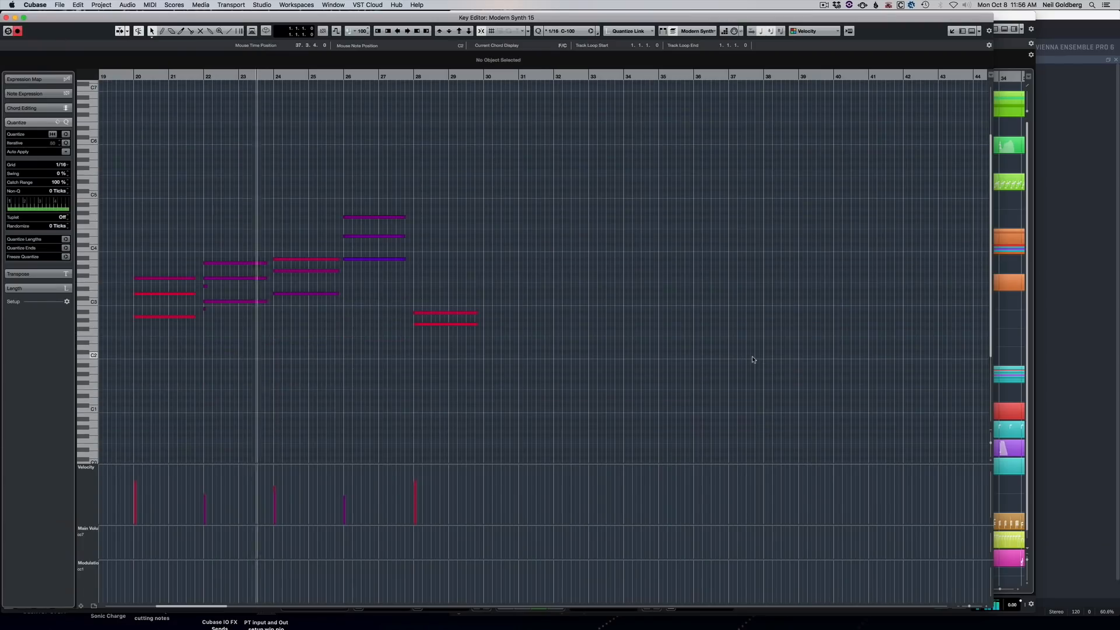
key(Return)
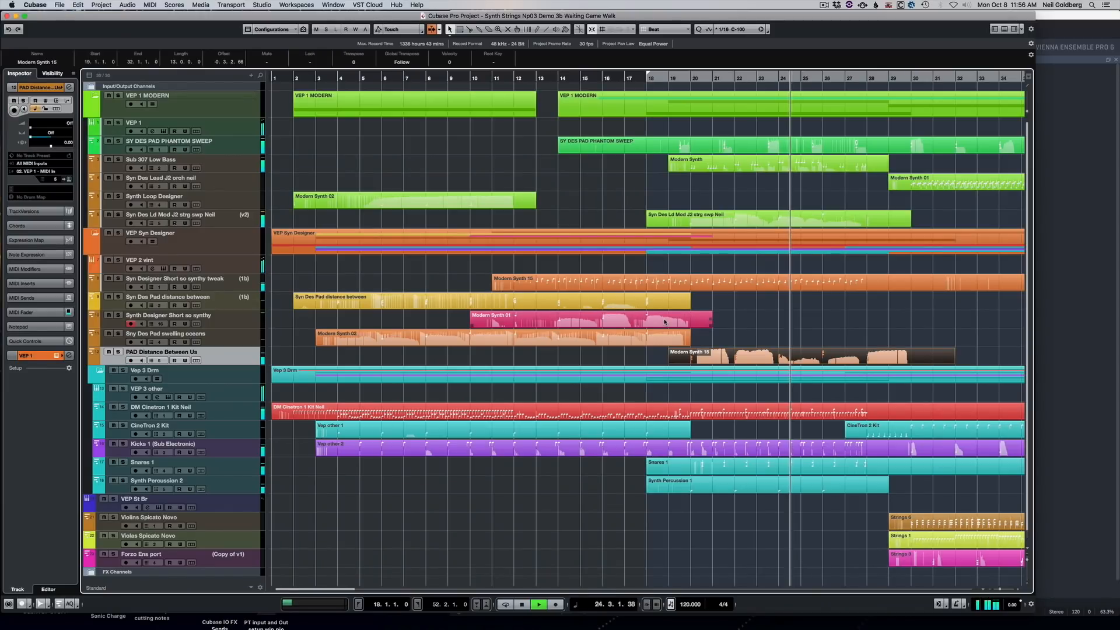
double_click(722, 217)
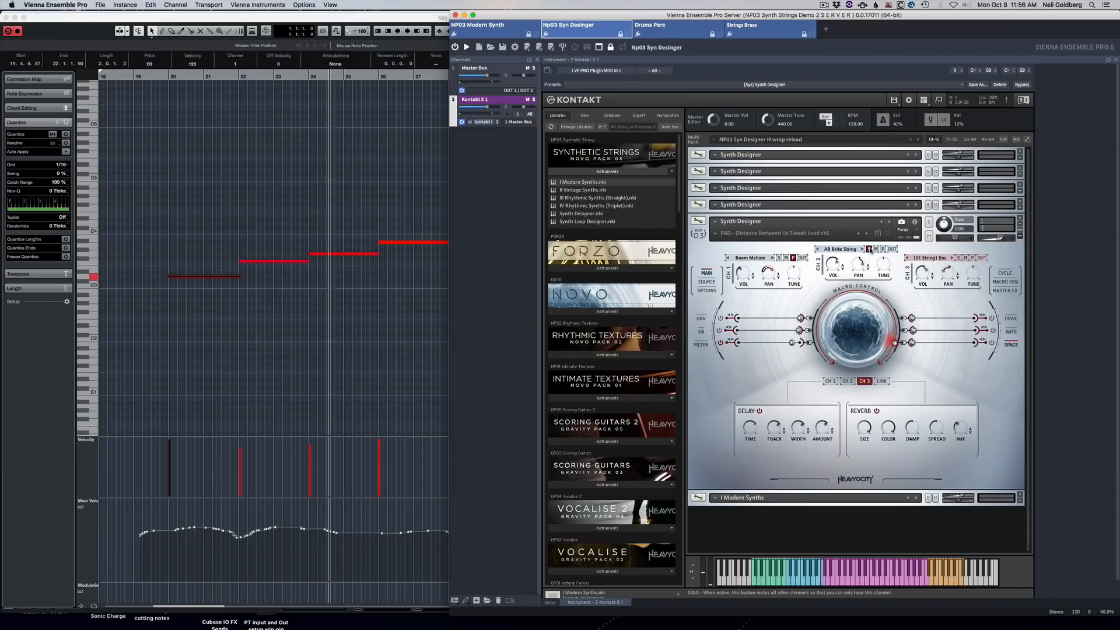
Step: In Vienna Ensemble Pro, show the NP03 Modern Synth instance, expand its last Synth Designer and show channel 2's filter
click(506, 30)
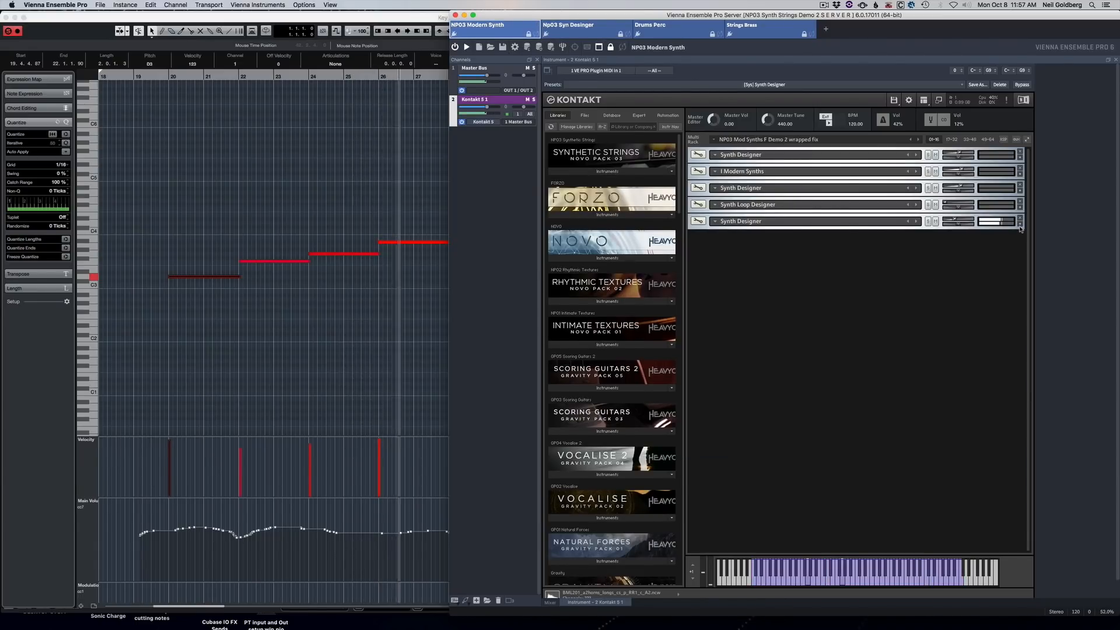
click(1020, 224)
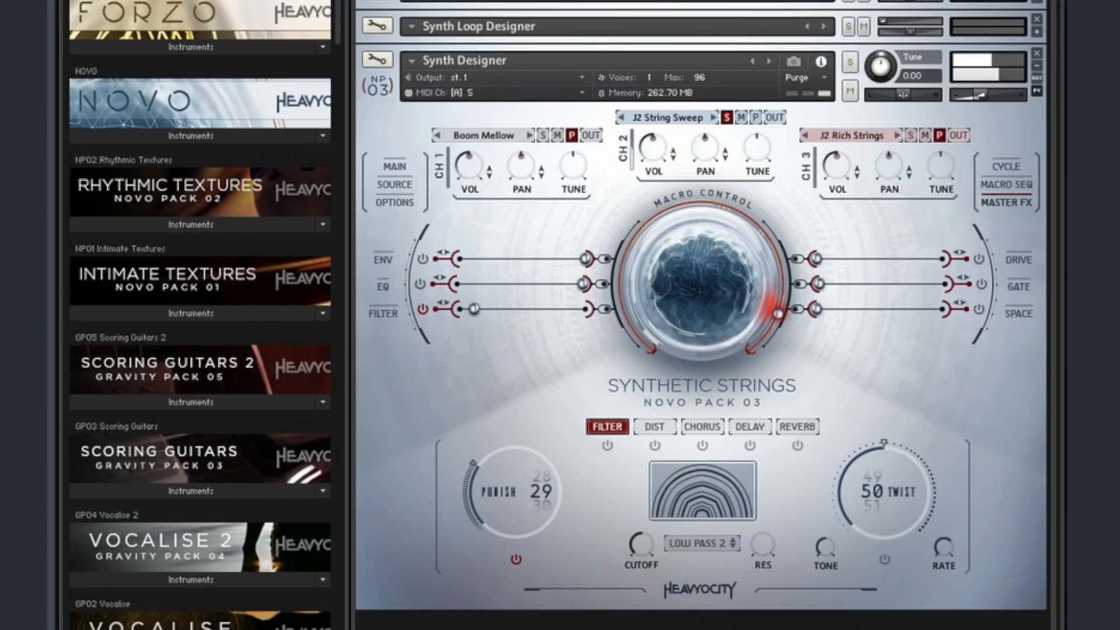
click(389, 314)
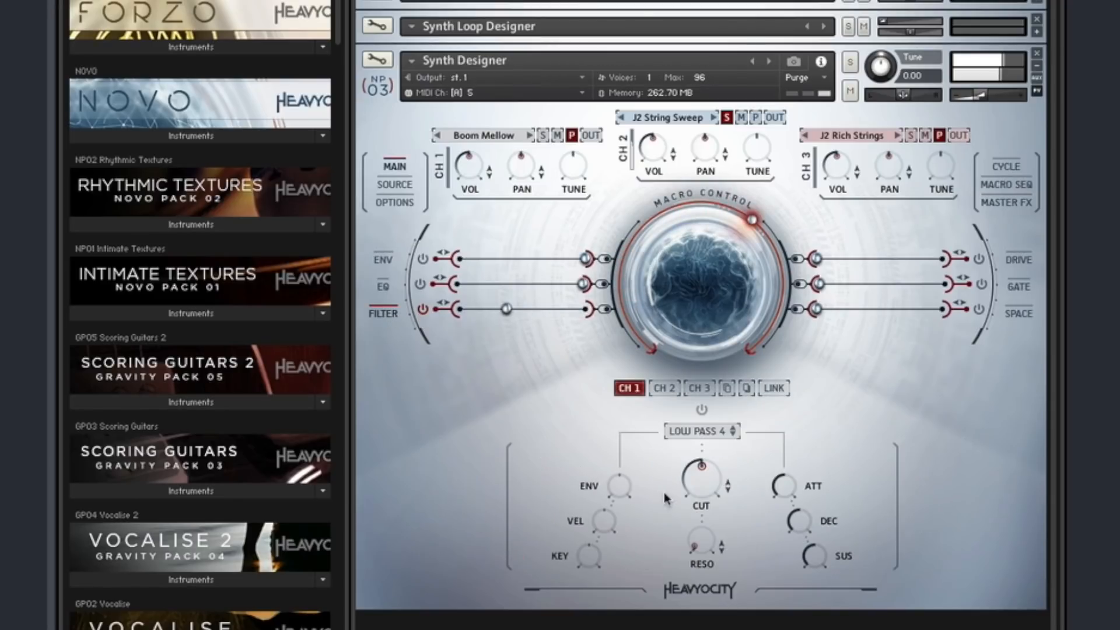
click(665, 388)
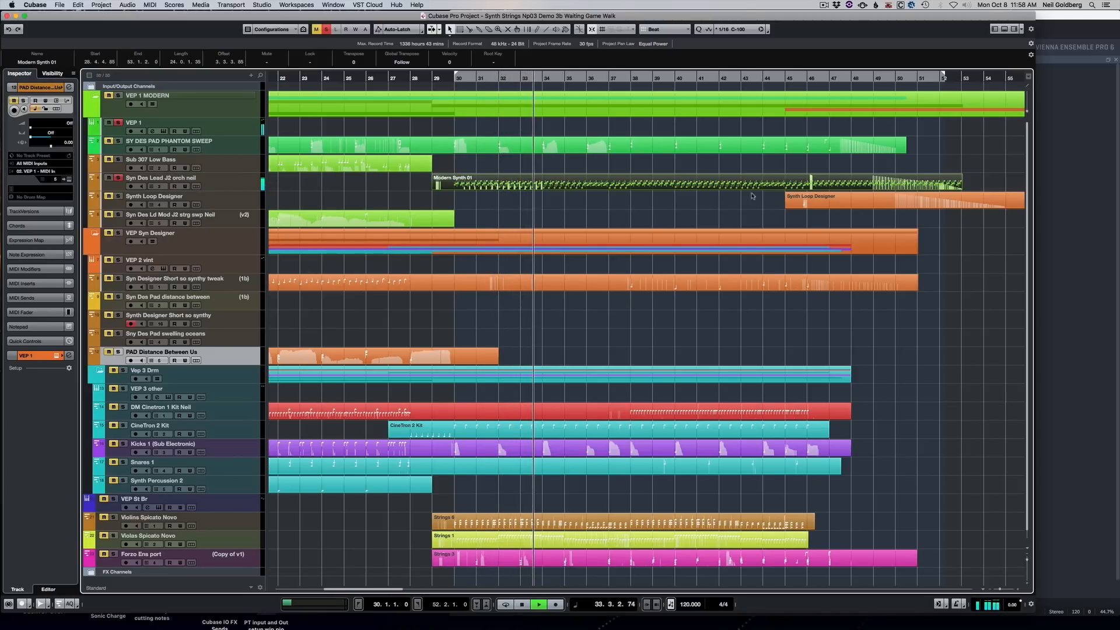
Step: In Vienna Ensemble Pro, expand the Lead J2 Orch Synth Designer, view channel 2's sound source browser and return to the main page
click(1056, 122)
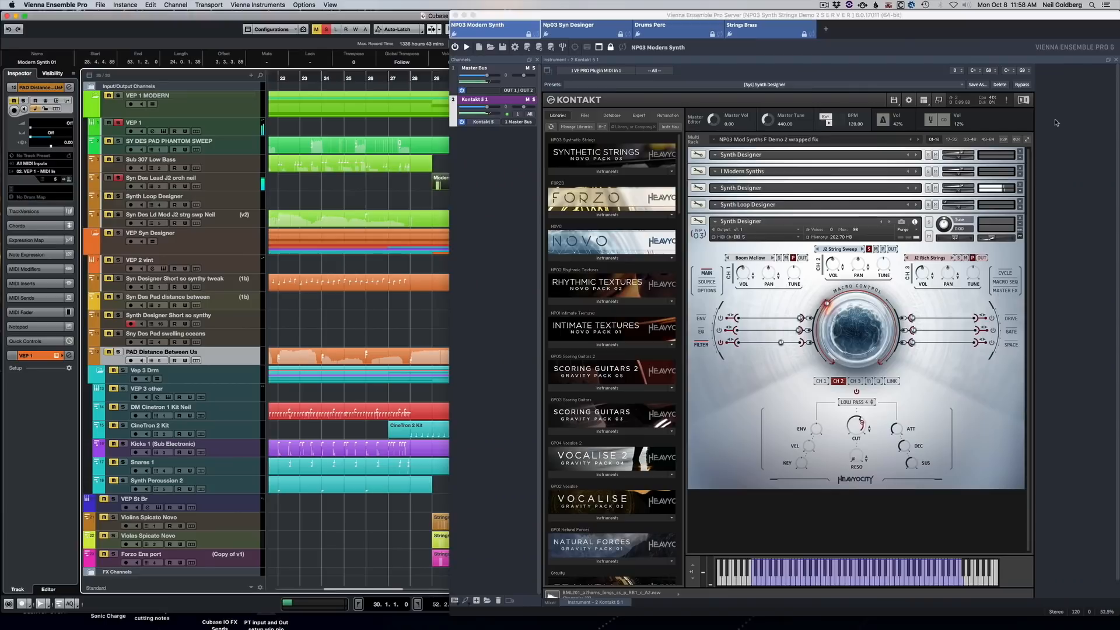
click(1020, 192)
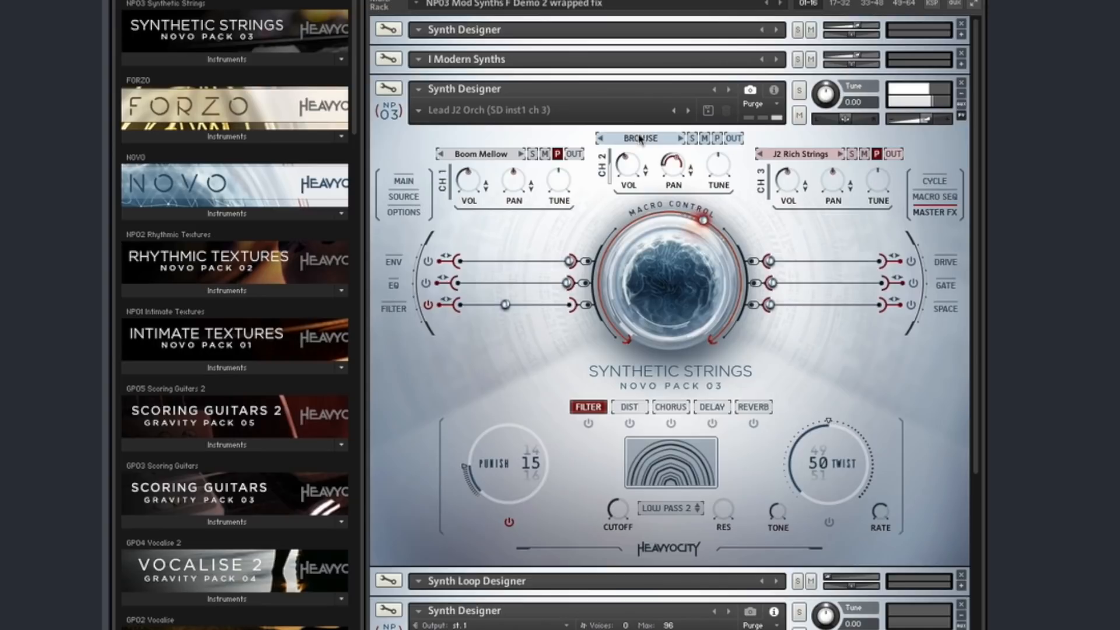
click(639, 138)
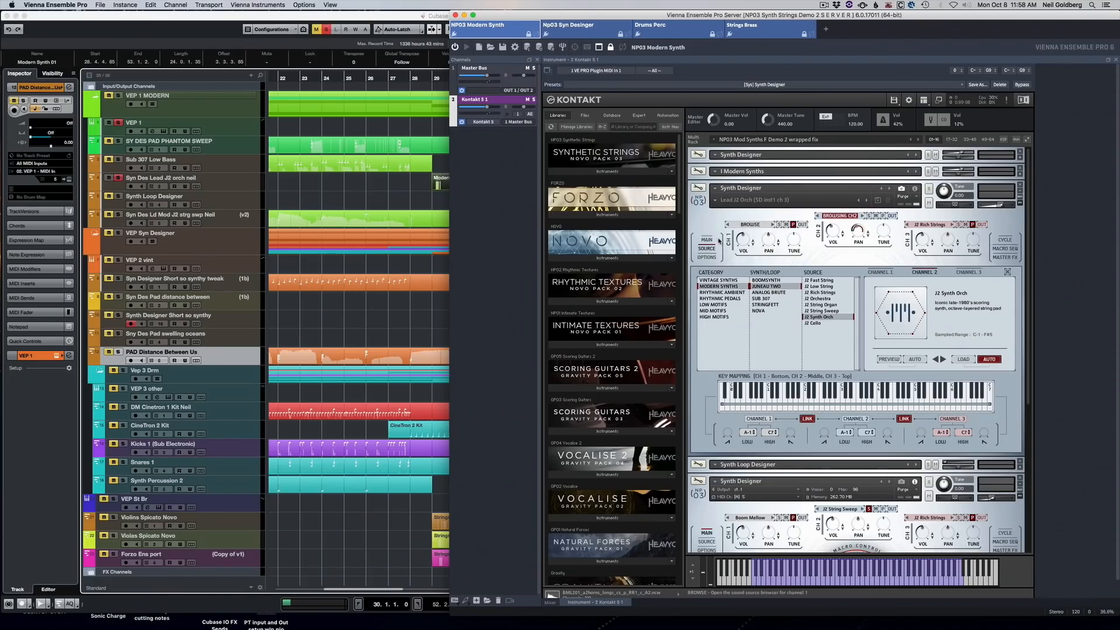
click(707, 240)
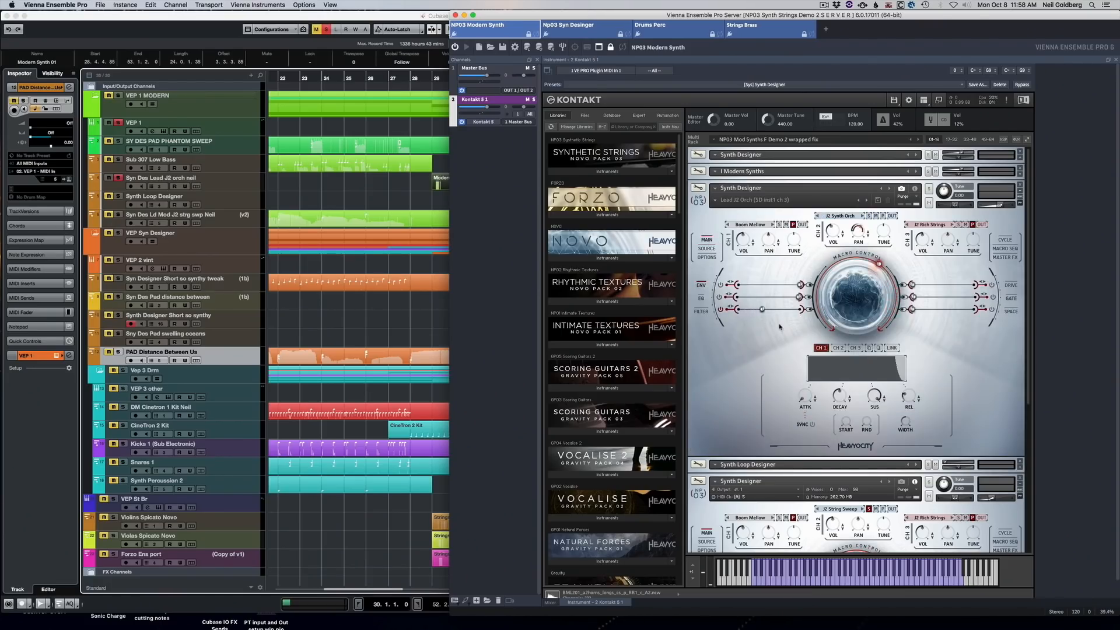
Step: Return to Cubase, stop playback and open the SY DES PAD PHANTOM SWEEP part in the Key Editor
key(super+Tab)
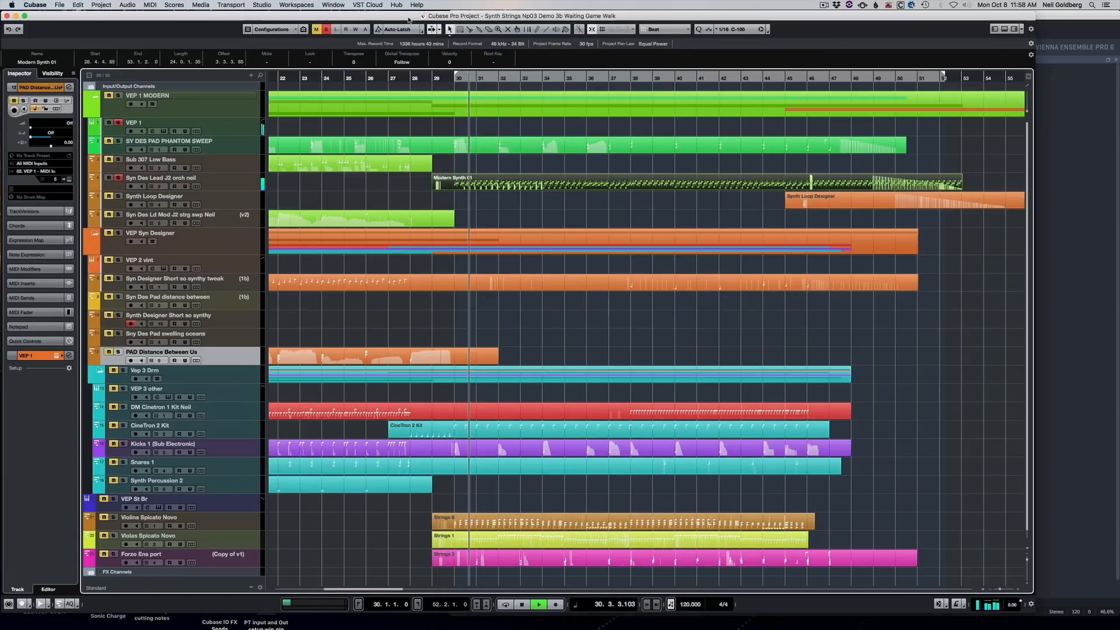
click(325, 416)
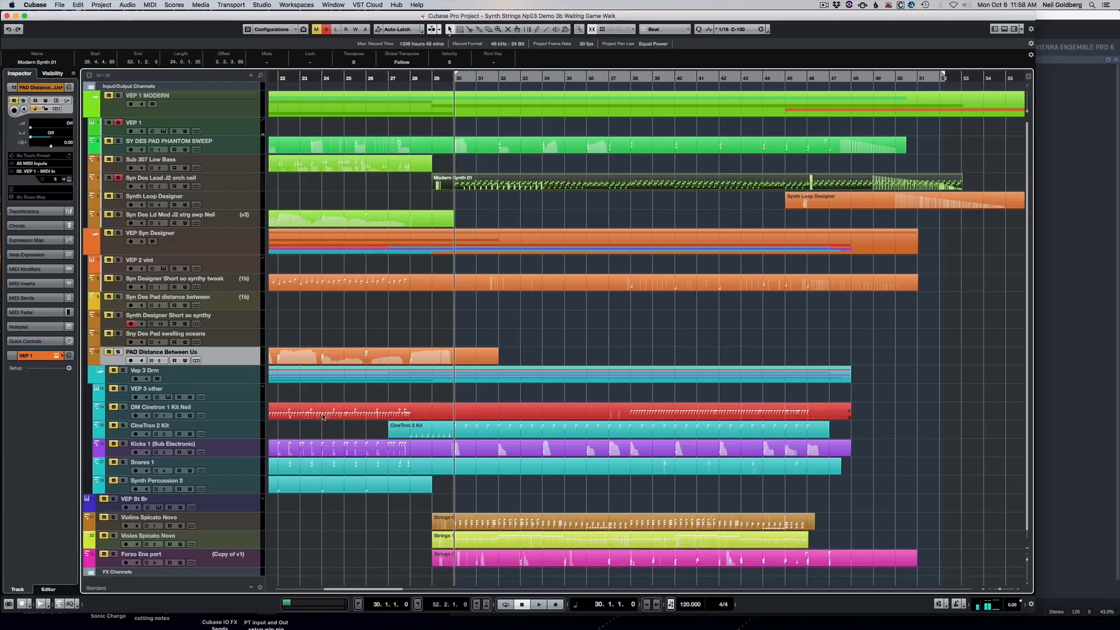
double_click(496, 145)
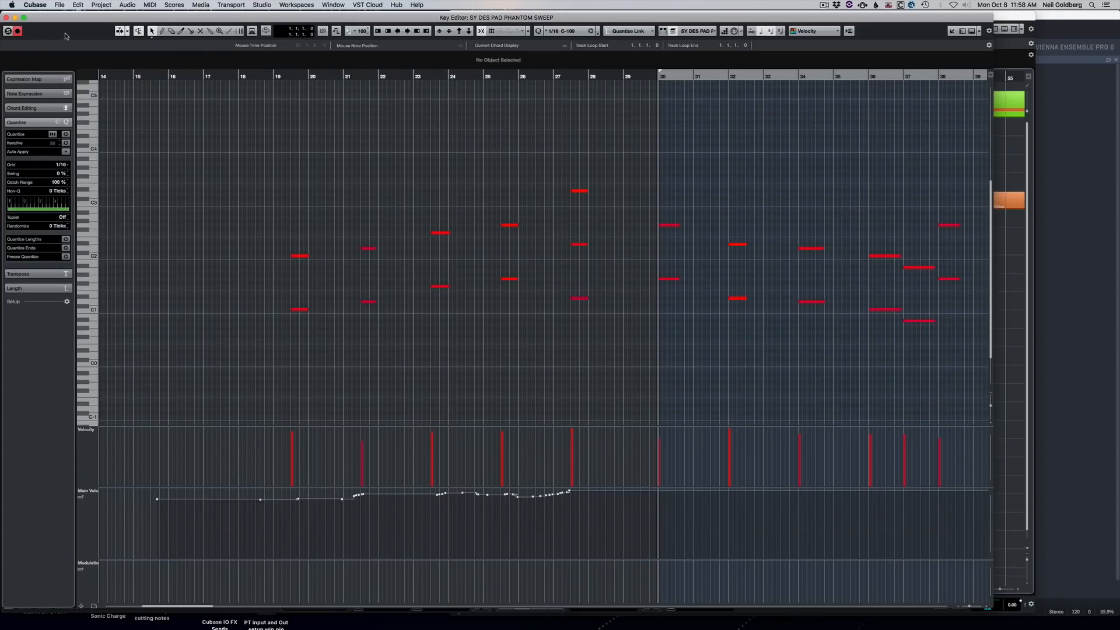
Step: Play the SY DES PAD PHANTOM SWEEP part from bar 30 in the Key Editor with Auto-Scroll on and a closer horizontal zoom
key(space)
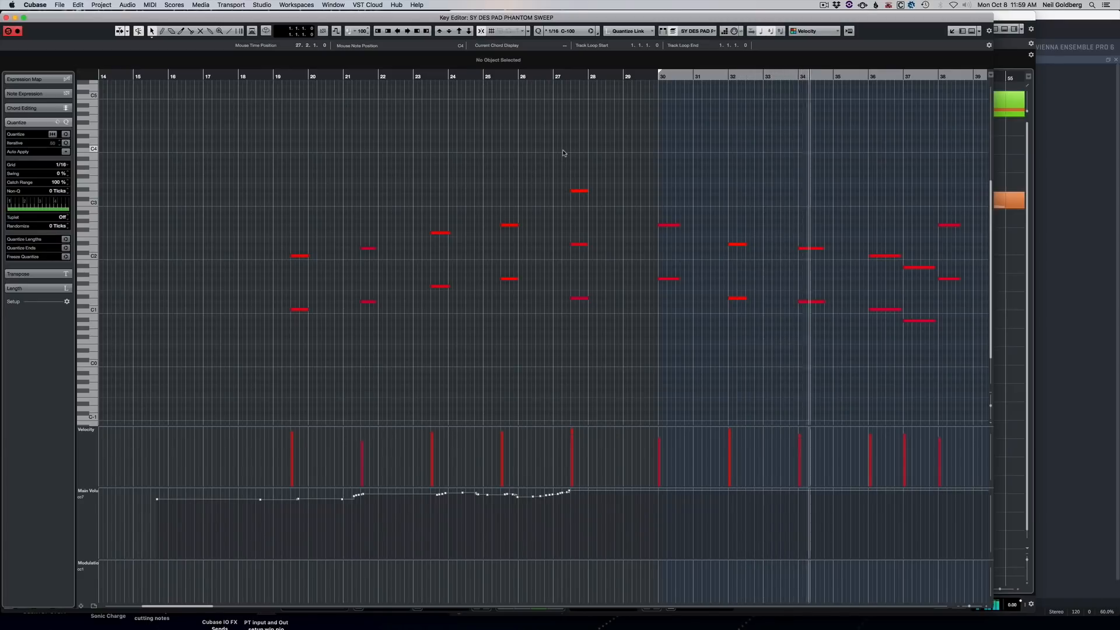
key(f)
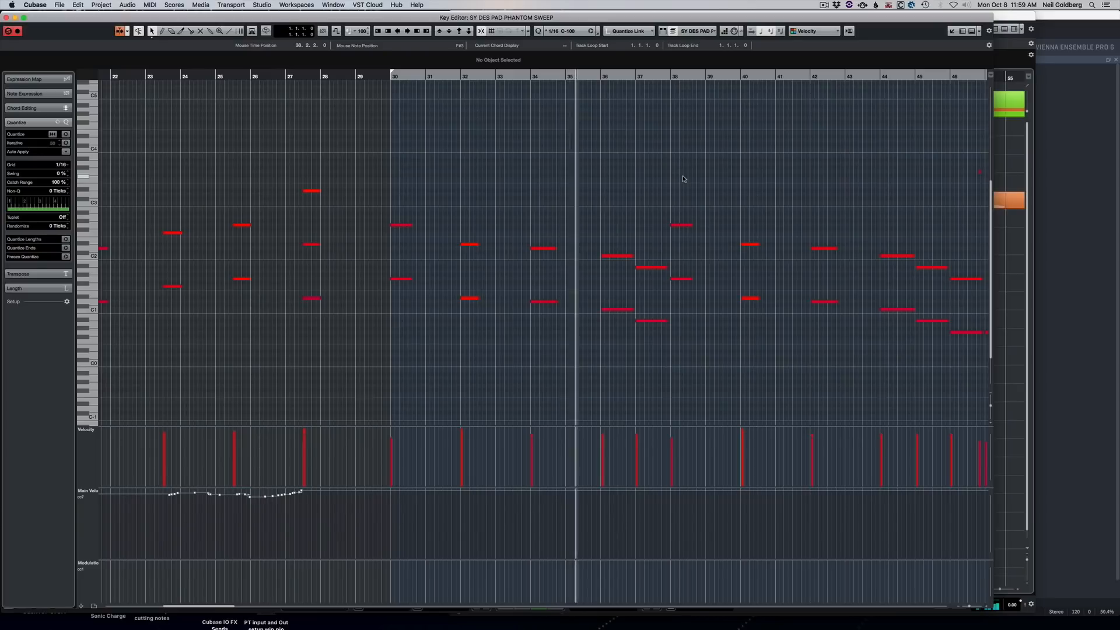
key(h)
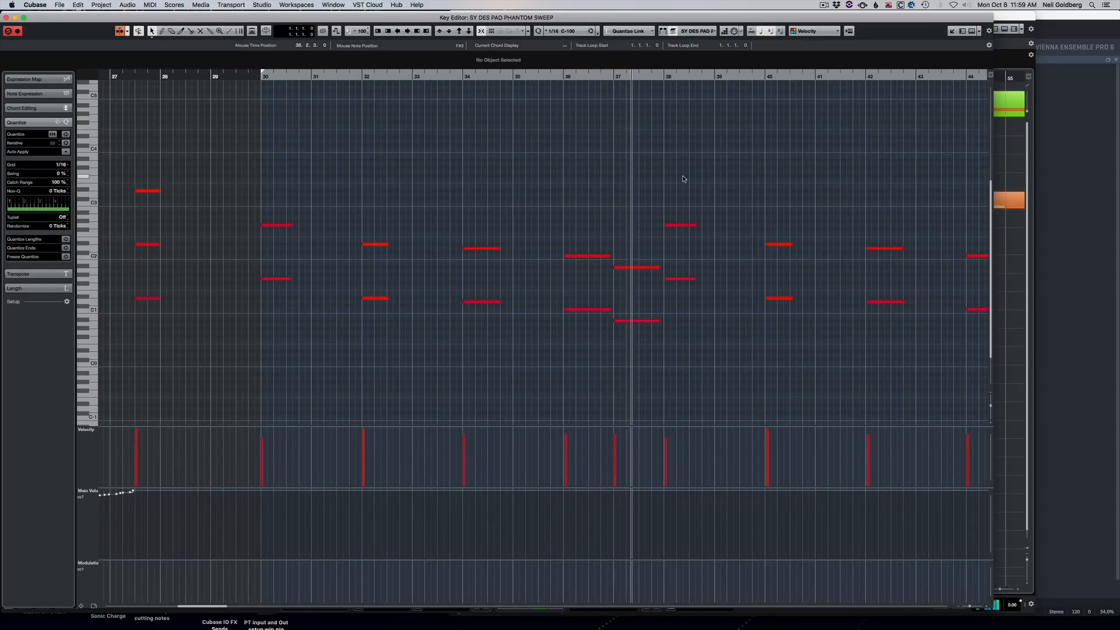
key(space)
Step: Close the Key Editor and deactivate all solo states in the project
key(Return)
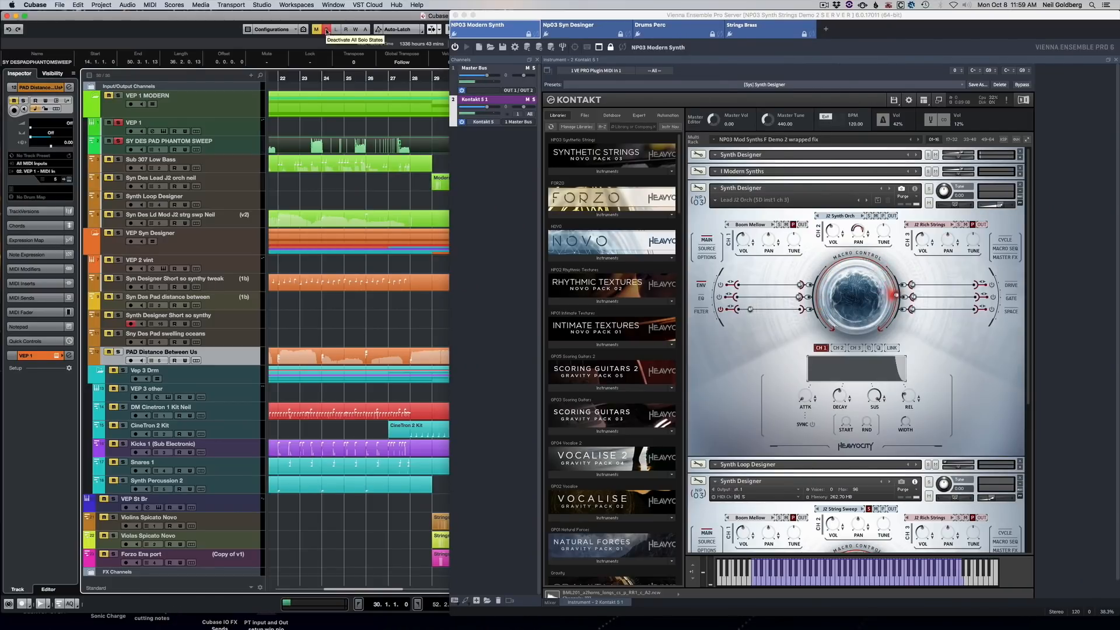
click(326, 30)
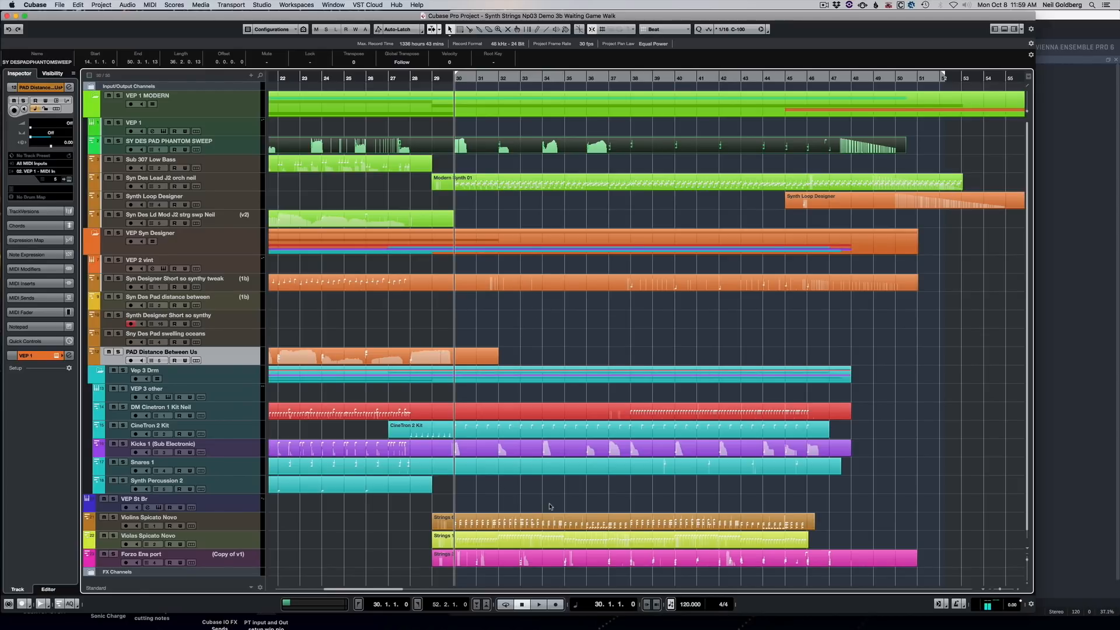
scroll(550, 506, down, 1)
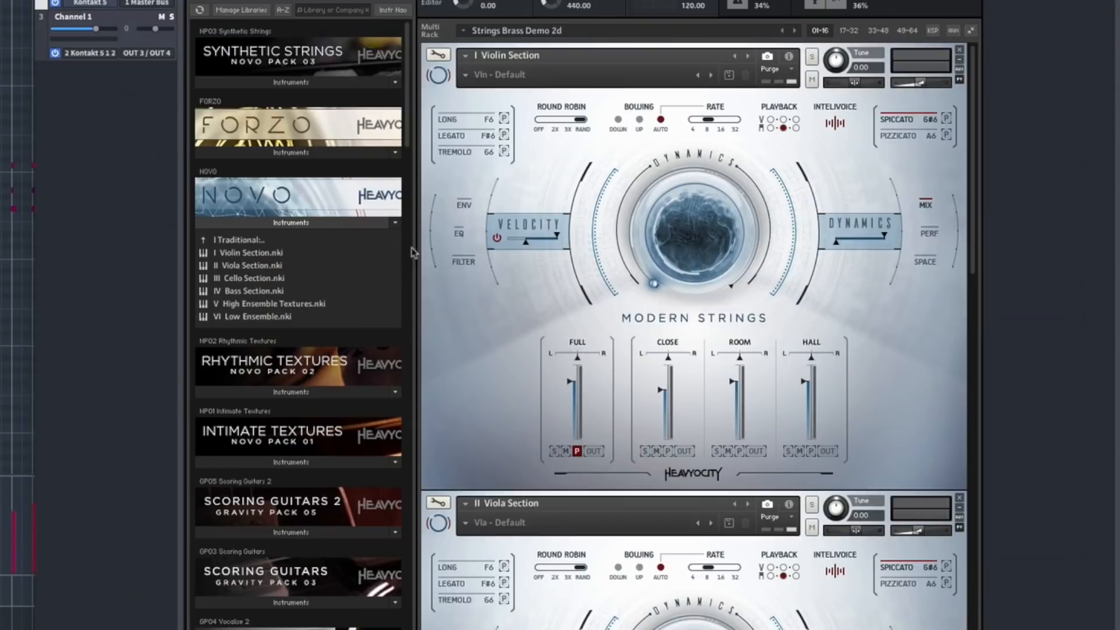
Step: In Vienna Ensemble Pro's Strings Brass instance, toggle the NOVO library's instrument list and view the Violin Section and Viola Section patches
click(338, 224)
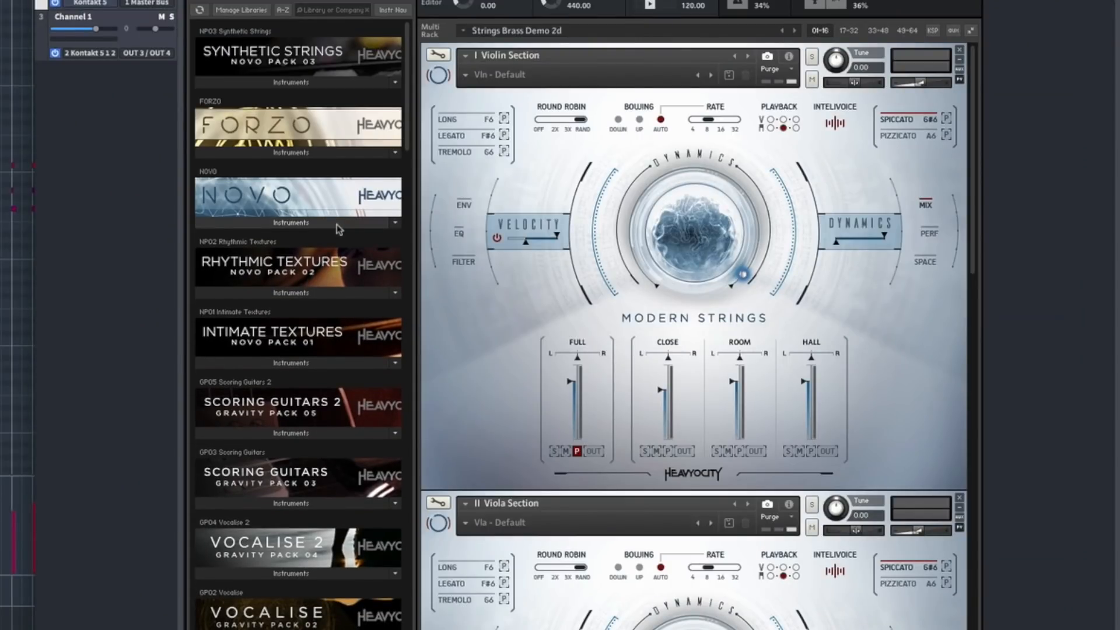
click(338, 225)
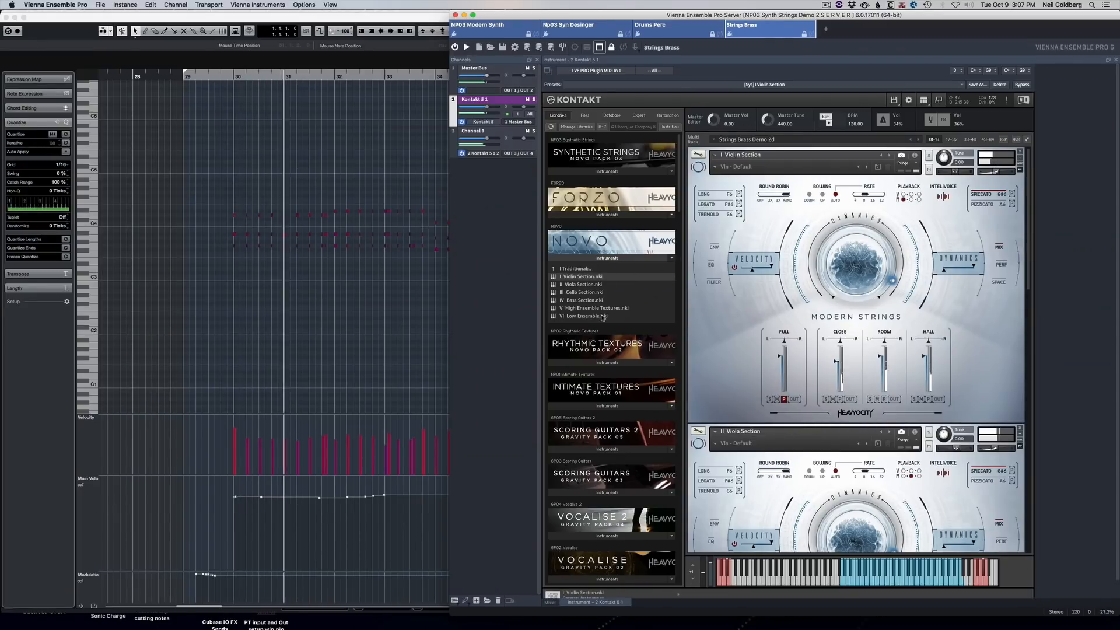
scroll(750, 358, down, 3)
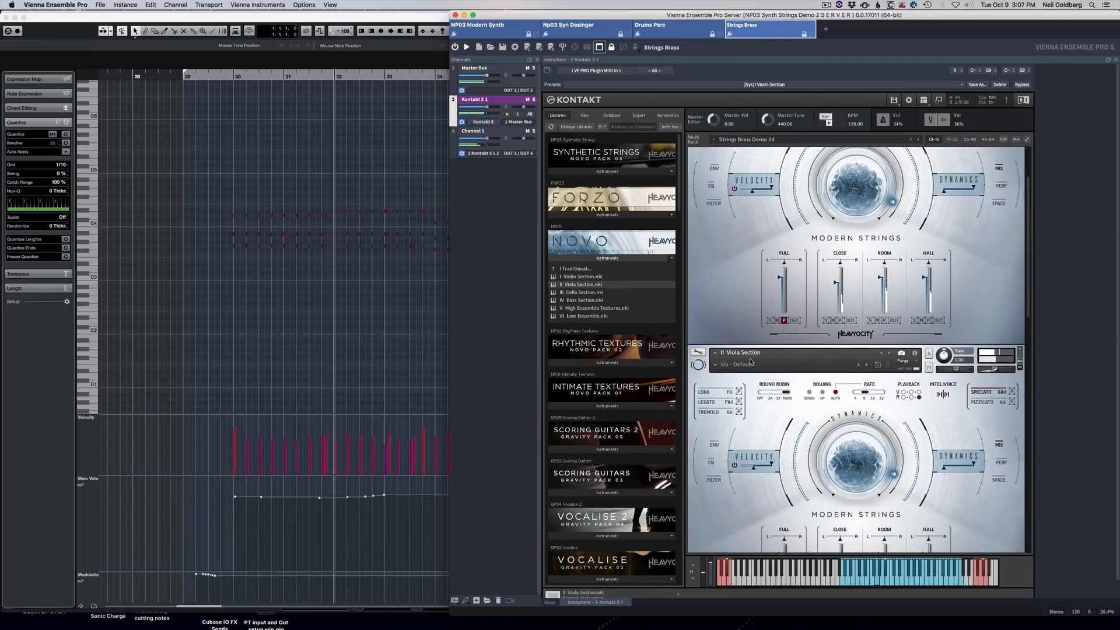
scroll(764, 414, down, 3)
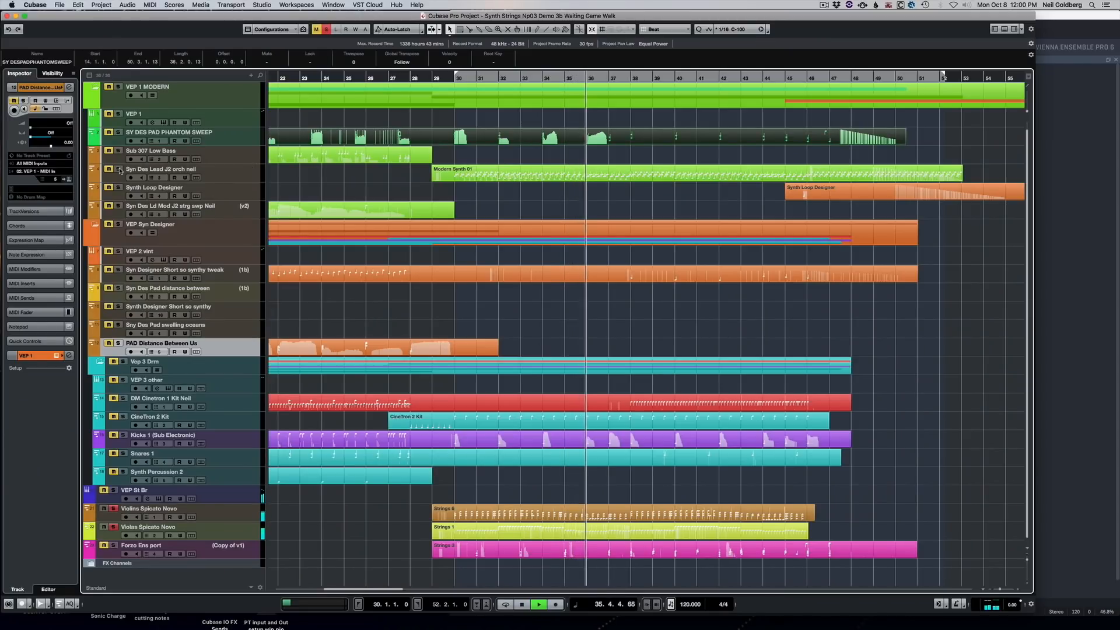
Step: In Cubase, solo Syn Des Lead J2 orch neil and the CineTron 2 Kit, Kicks 1, Snares 1, Synth Percussion 2 and DM Cinetron 1 Kit tracks
click(119, 170)
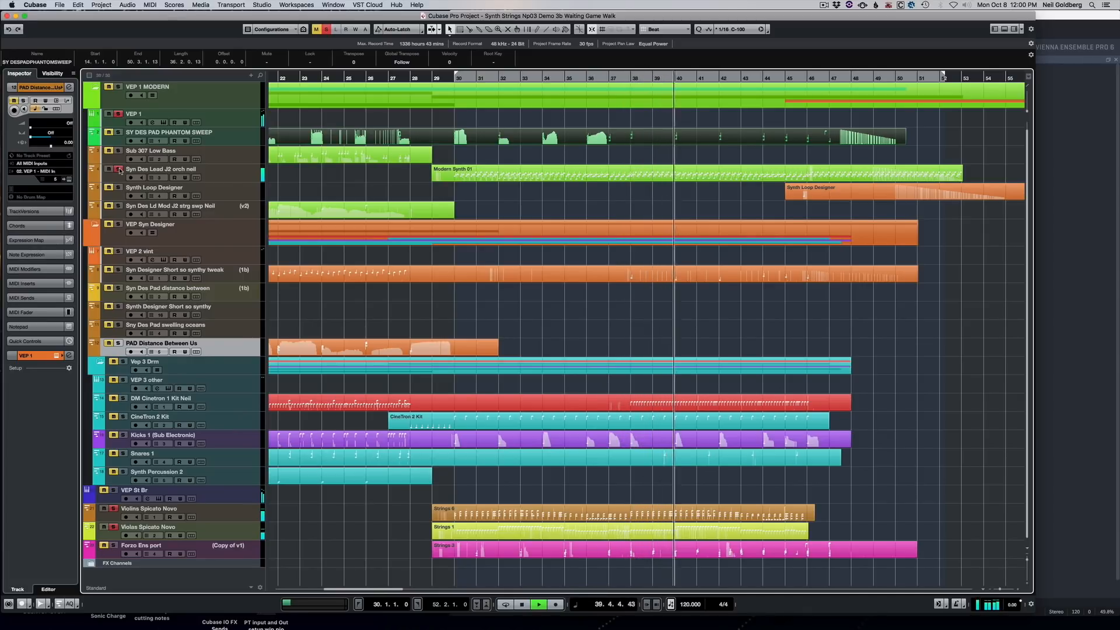
click(123, 416)
click(123, 435)
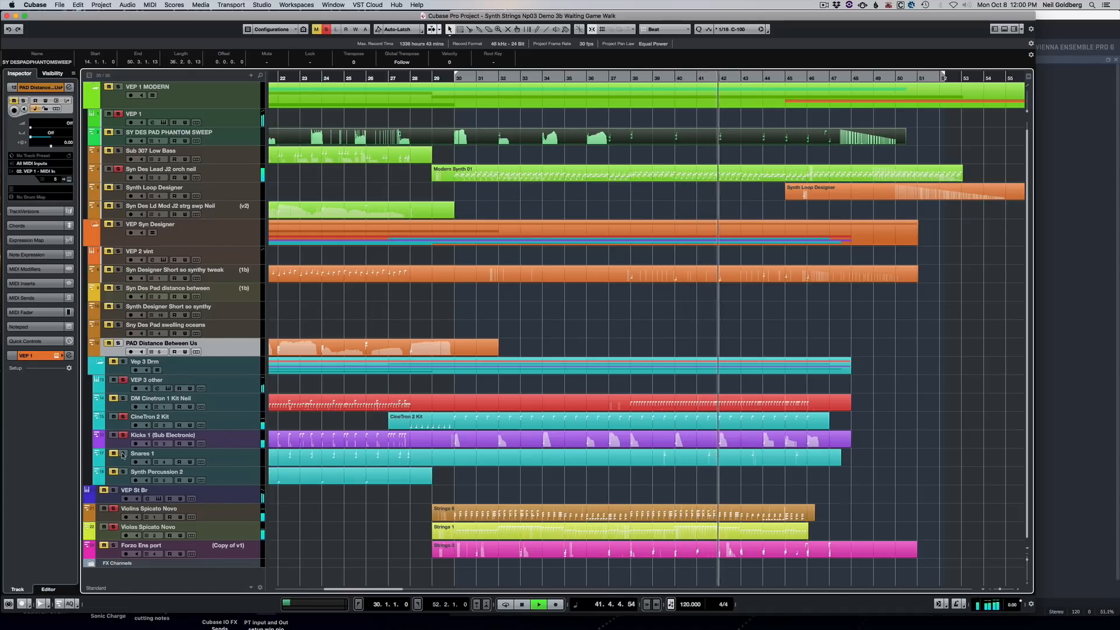
click(123, 472)
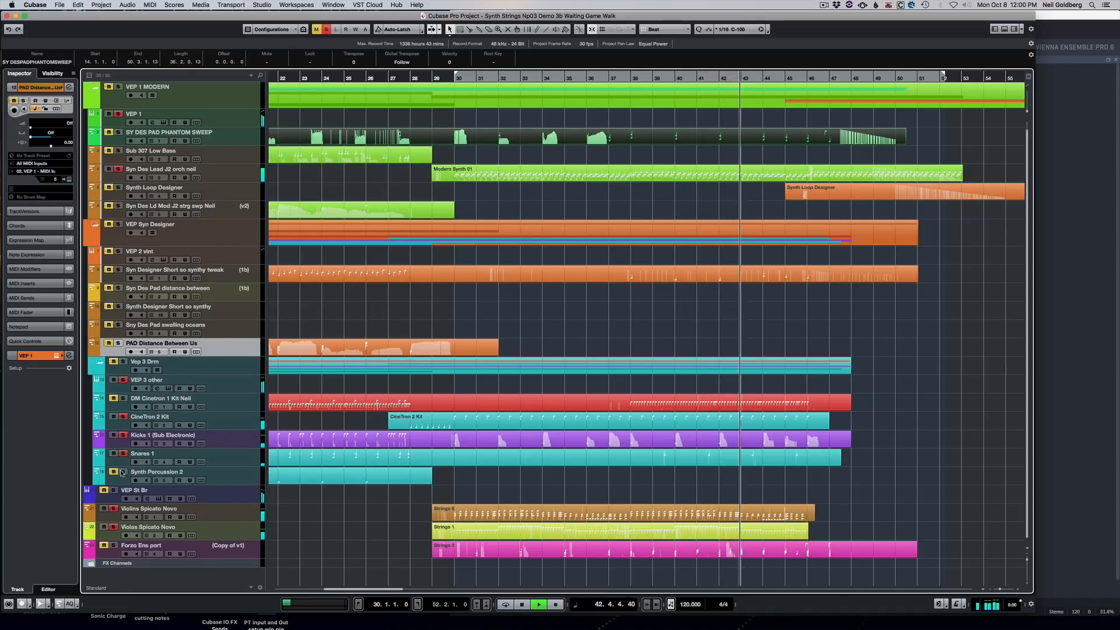
click(123, 398)
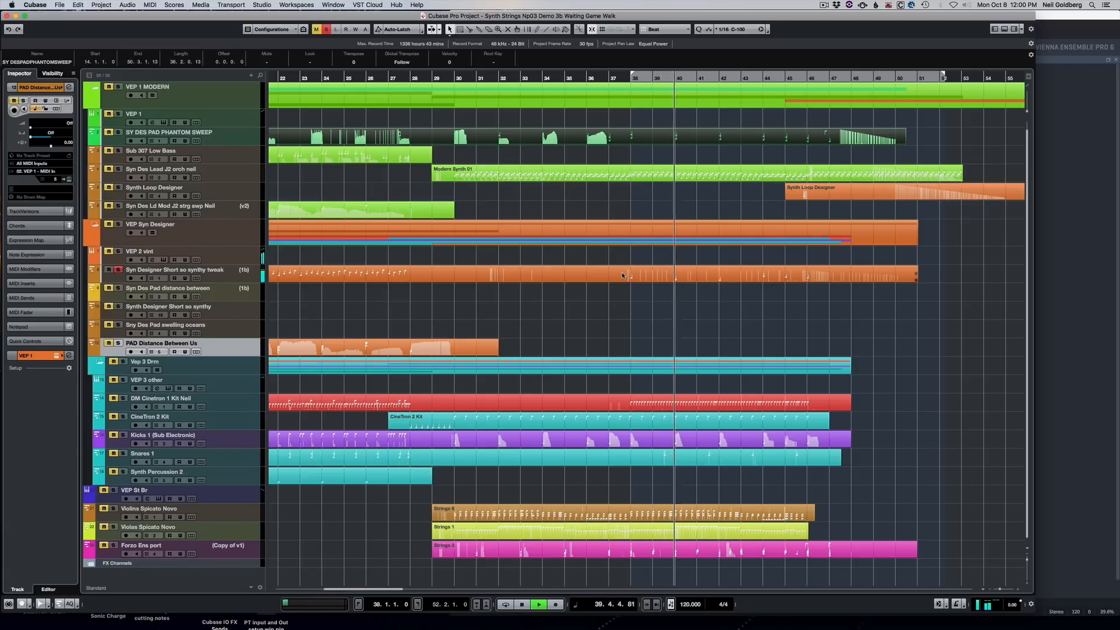
Step: In Vienna Ensemble Pro's NP03 Syn Designer instance, expand the first Synth Designer and show the velocity steps of channel 2's cycle page
click(1059, 176)
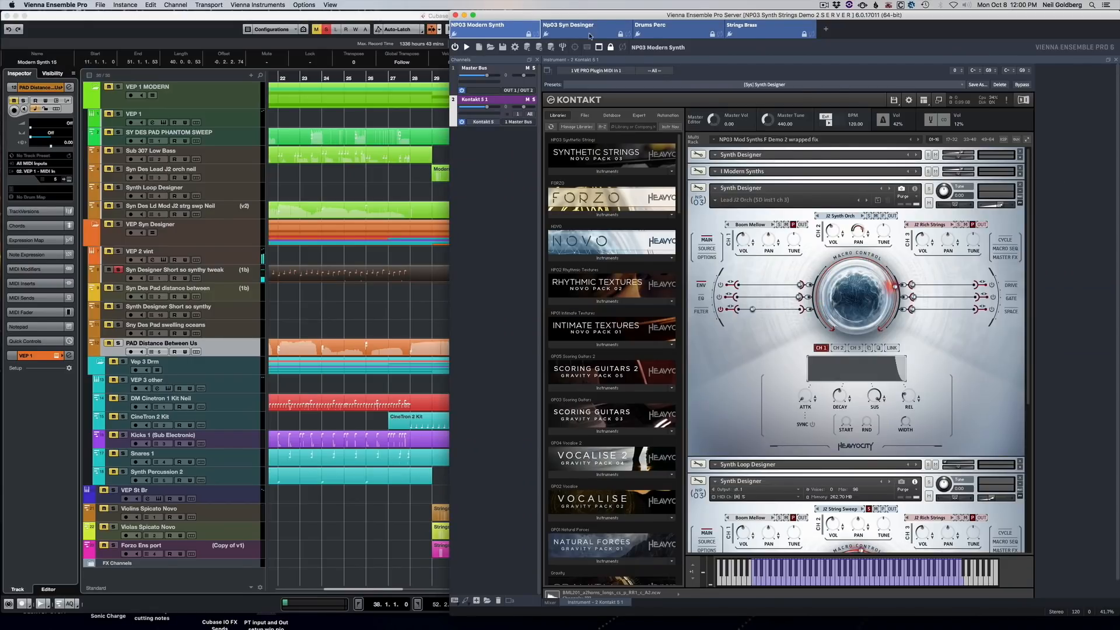
click(591, 33)
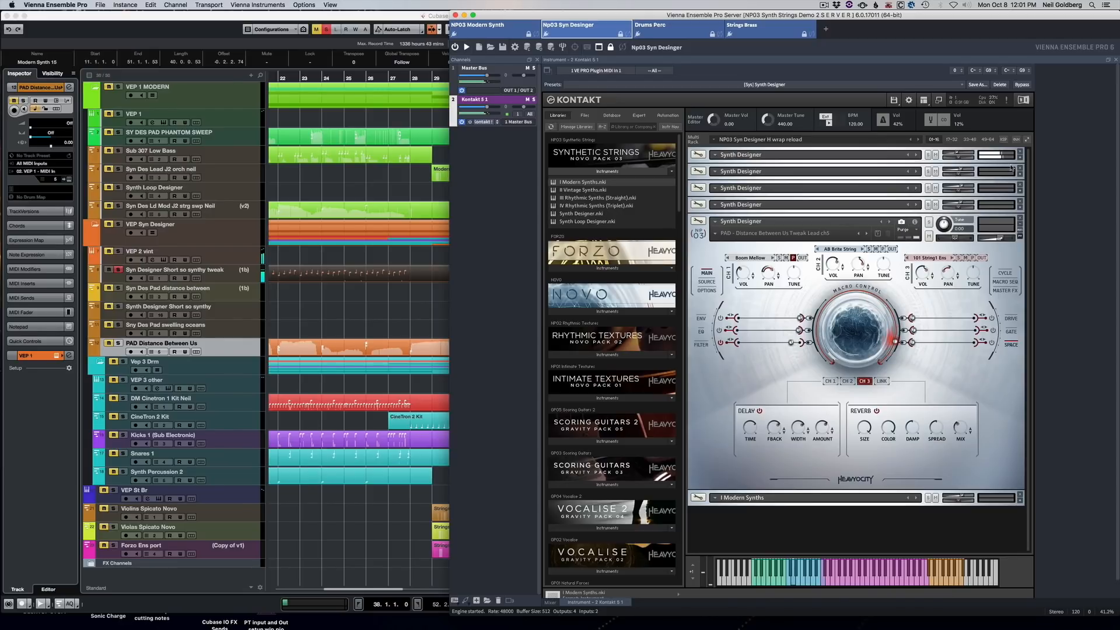
click(1020, 155)
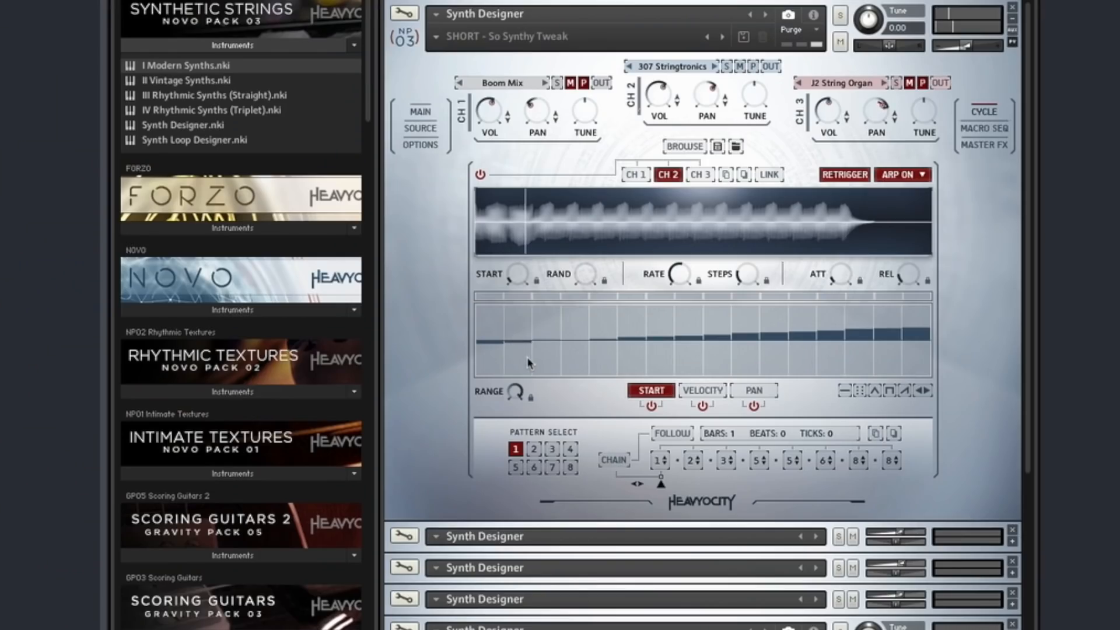
click(707, 389)
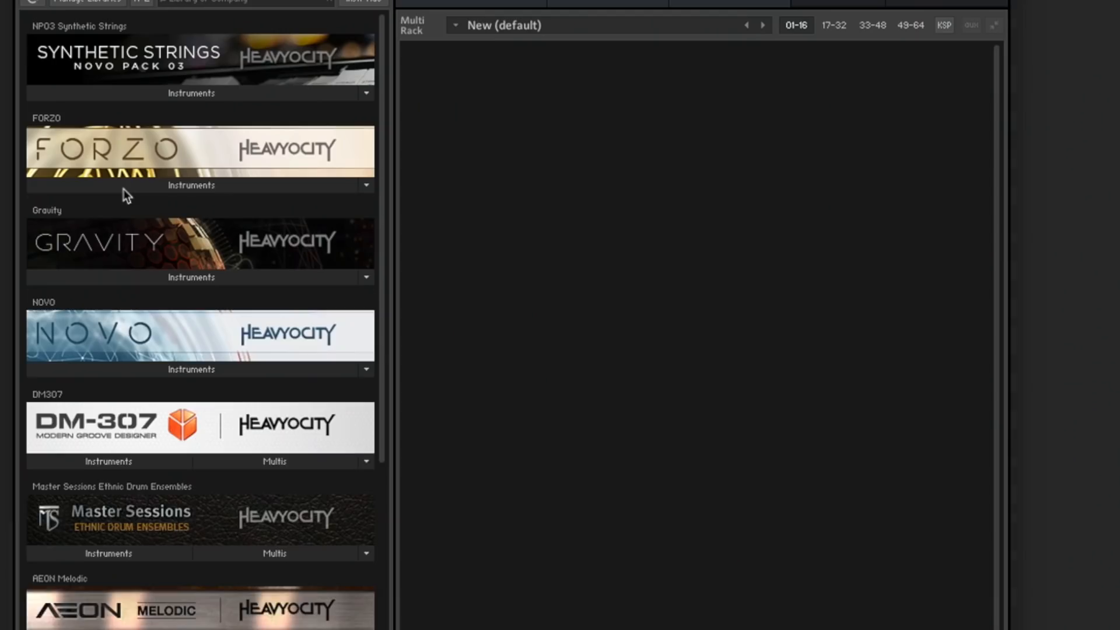
Step: In Kontakt, load the VI Full Ensemble.nki instrument from the FORZO library
click(124, 188)
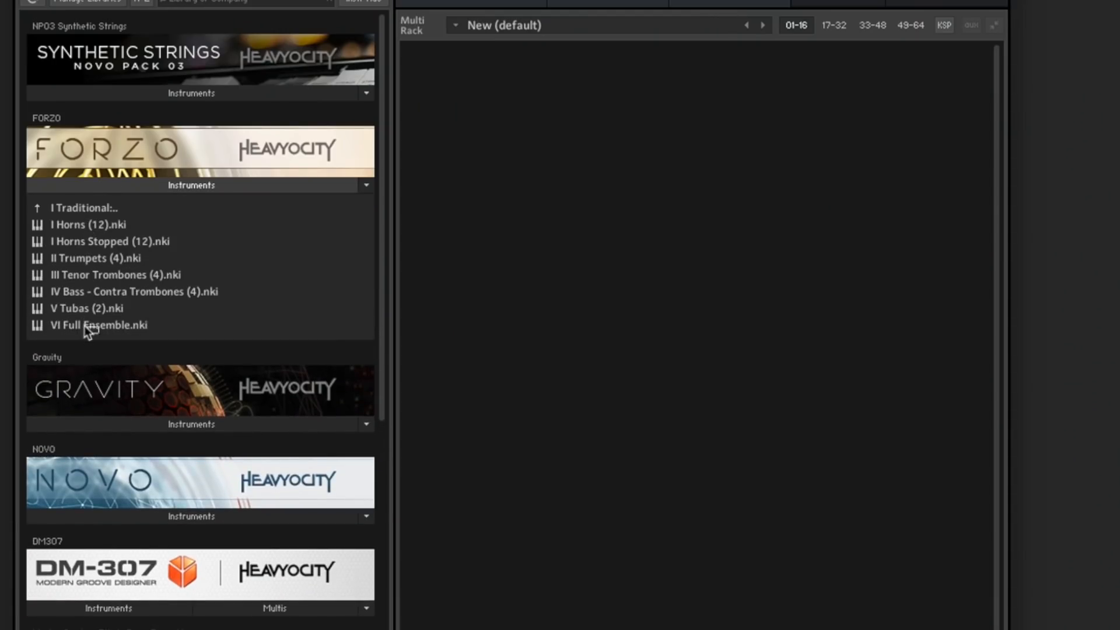
double_click(57, 325)
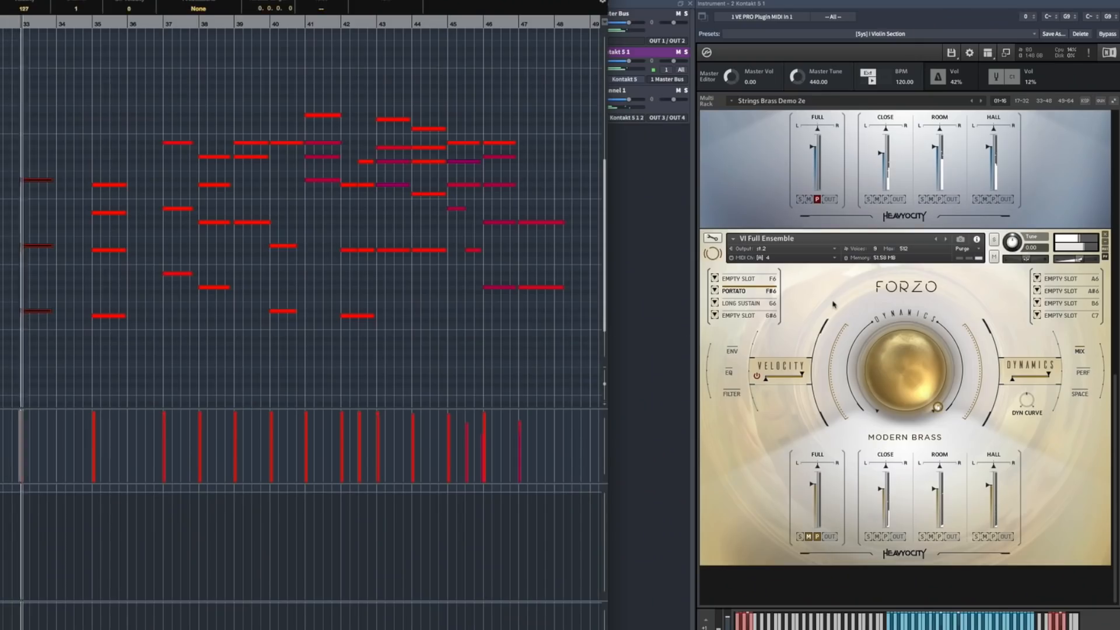
Step: View the envelope, filter and mix pages of the FORZO VI Full Ensemble patch during playback
click(827, 288)
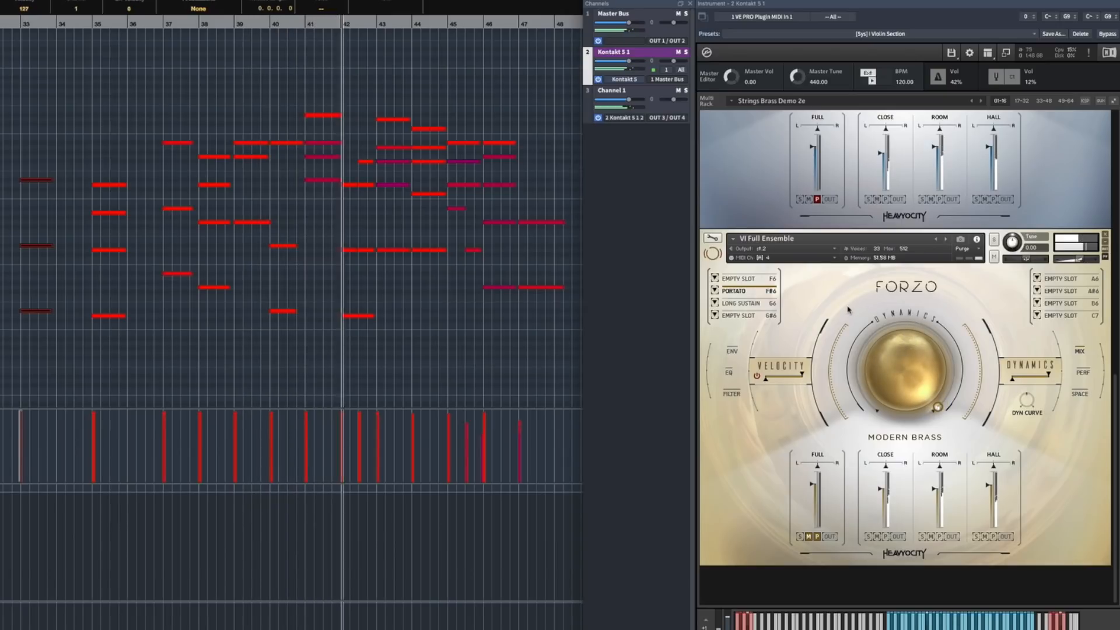
click(734, 352)
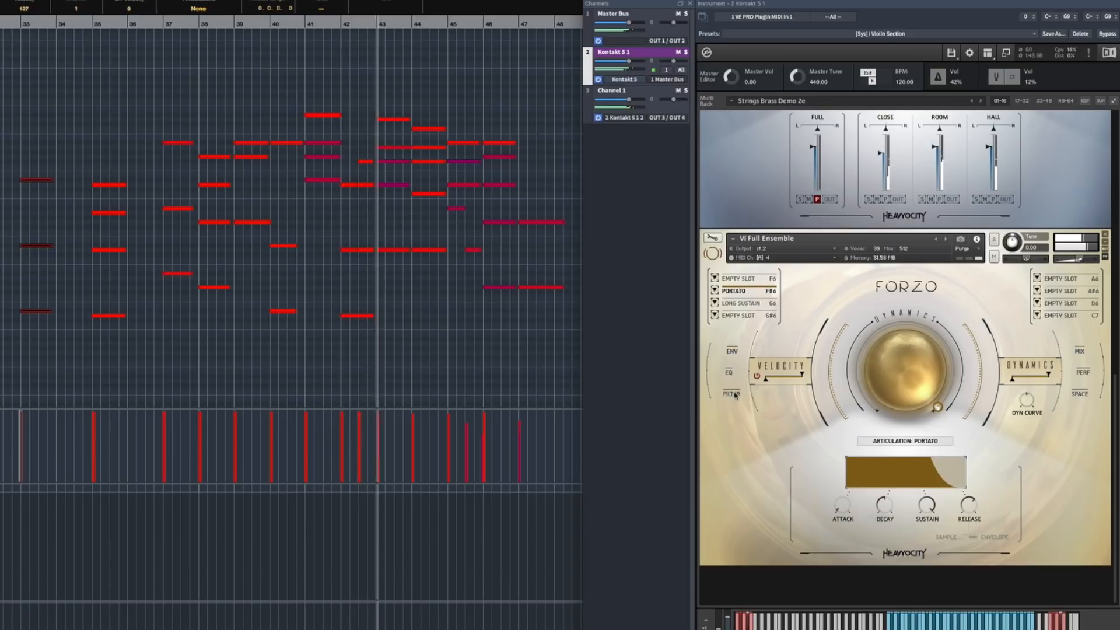
click(731, 394)
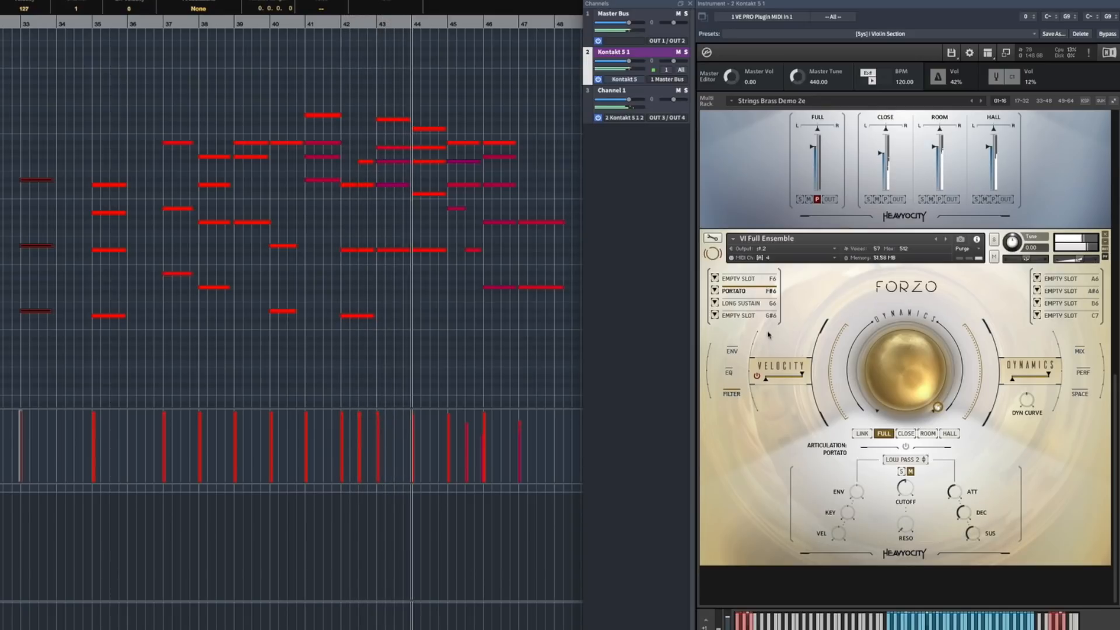
click(1079, 350)
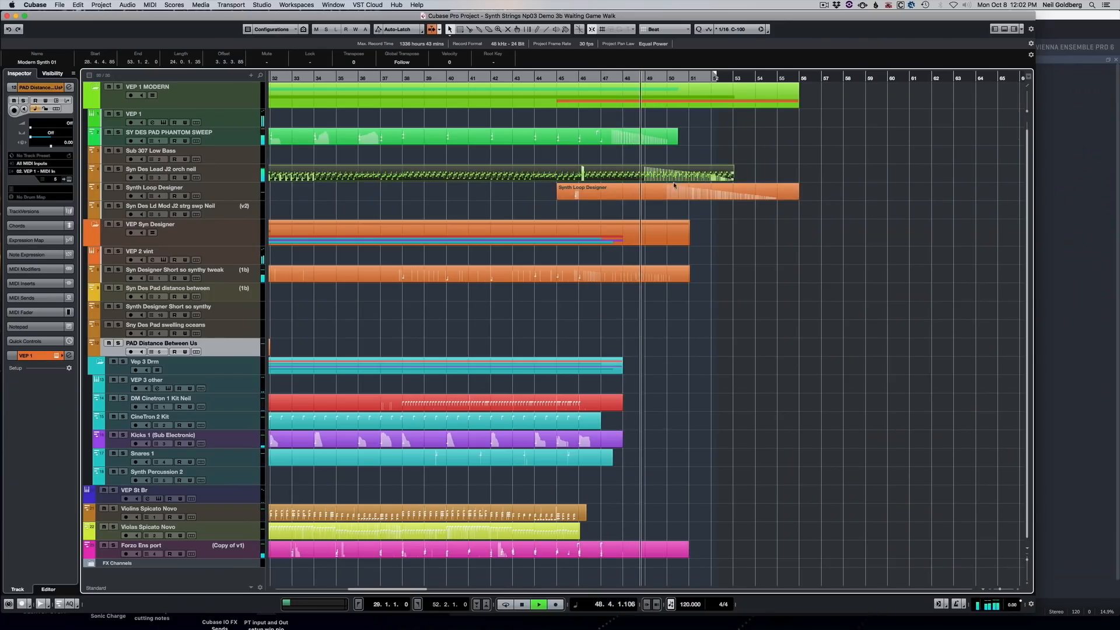
Step: Back in Cubase, move the playhead to just before bar 2 and play the full arrangement
click(692, 196)
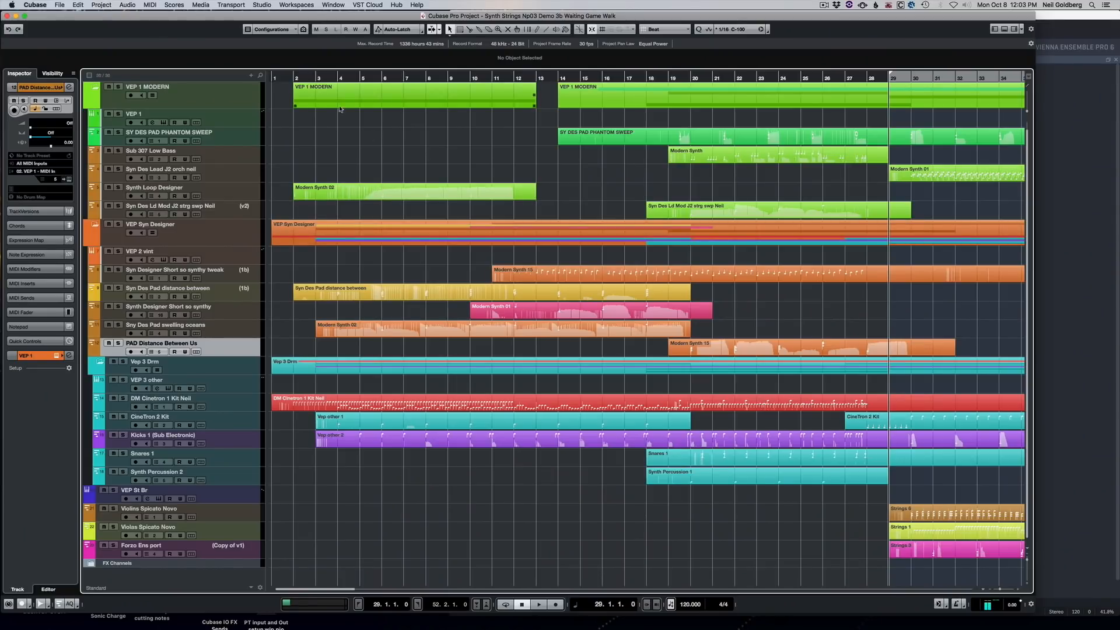
click(290, 77)
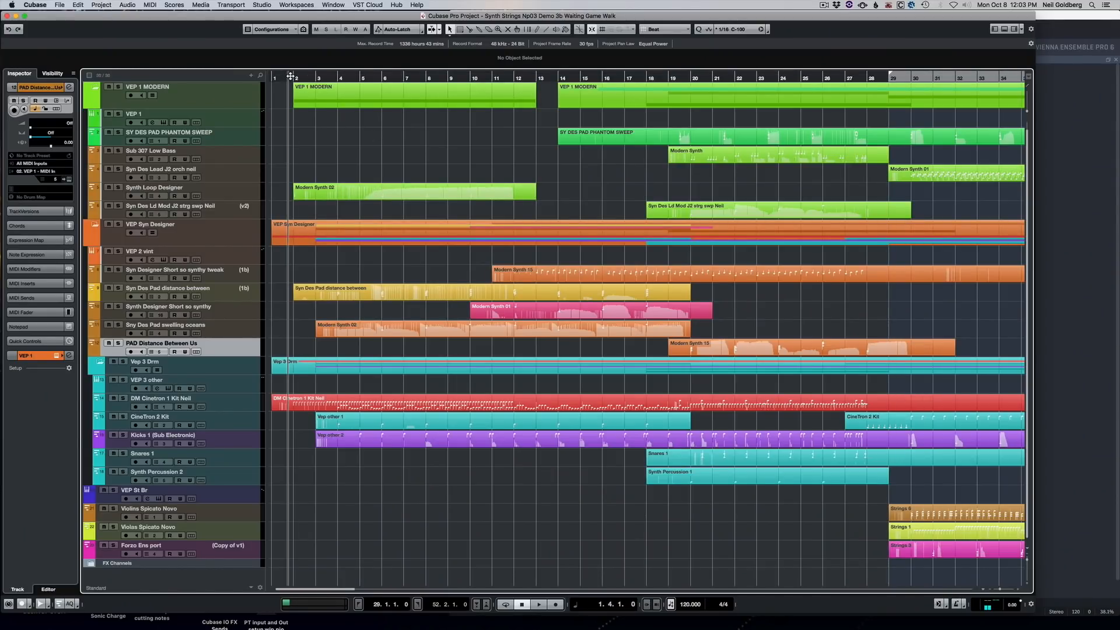
key(space)
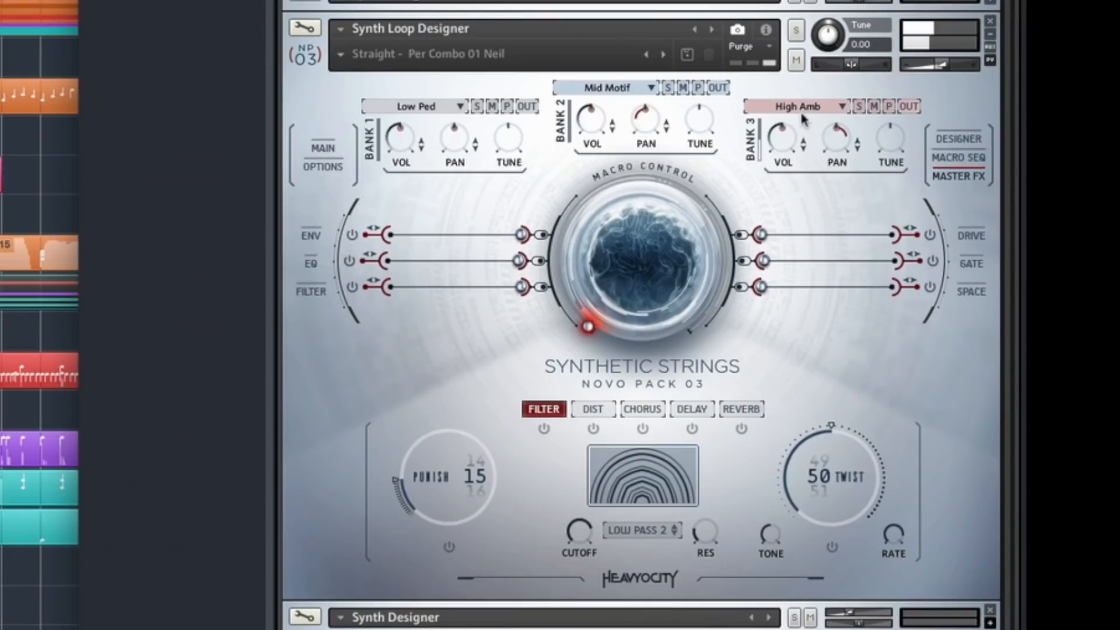
Step: During playback, inspect bank 3 of the Synth Loop Designer and look through the patches in the NP03 Syn Designer rack
click(800, 107)
click(802, 110)
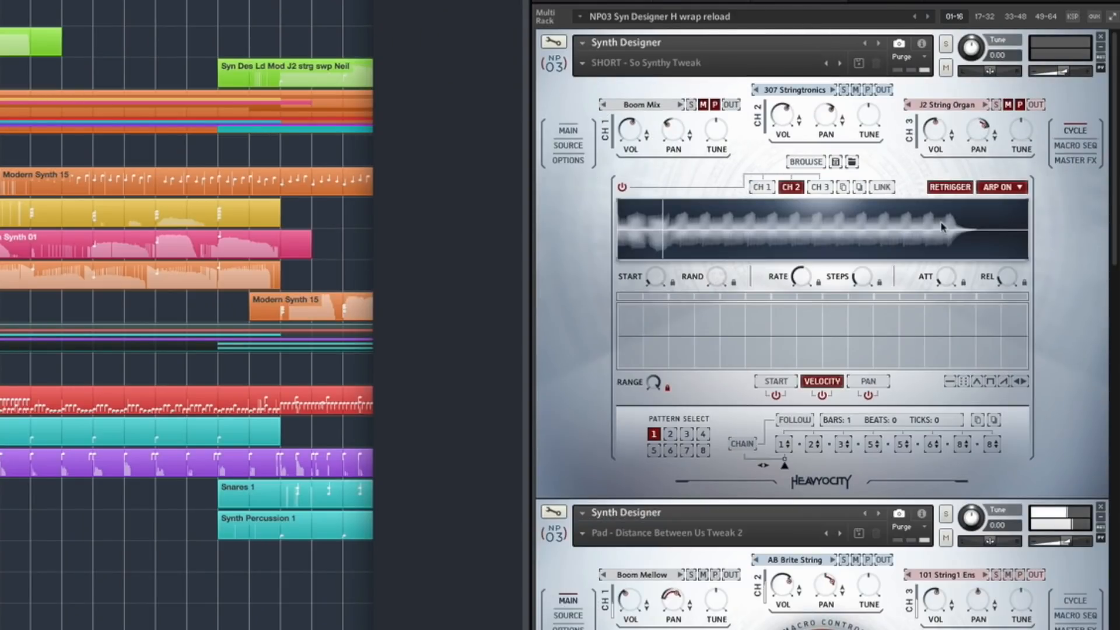
scroll(942, 226, down, 8)
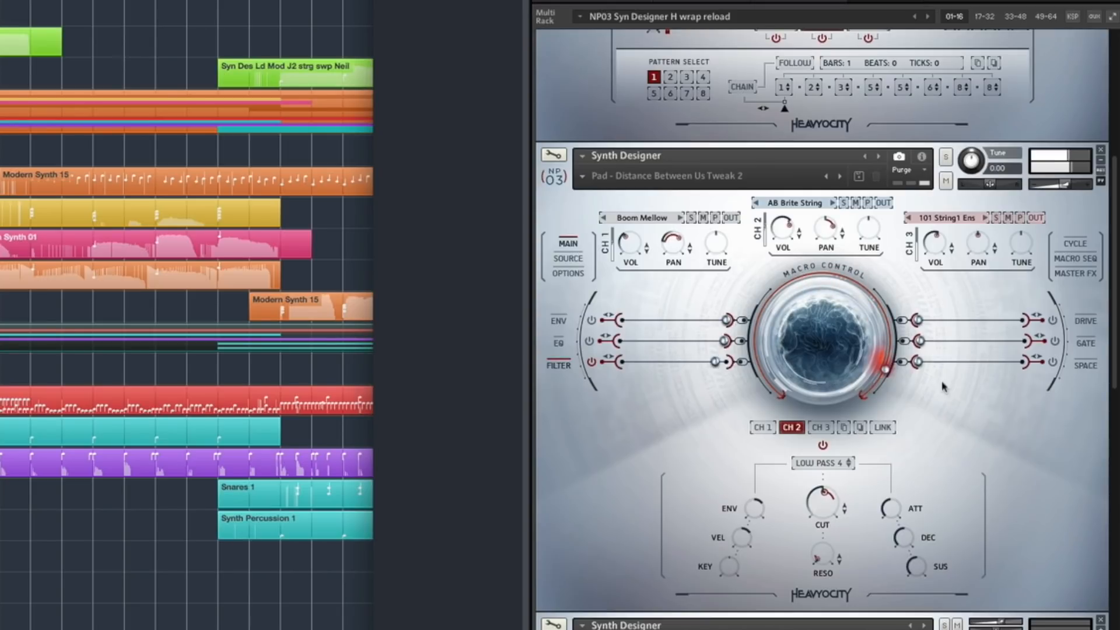
scroll(941, 386, down, 10)
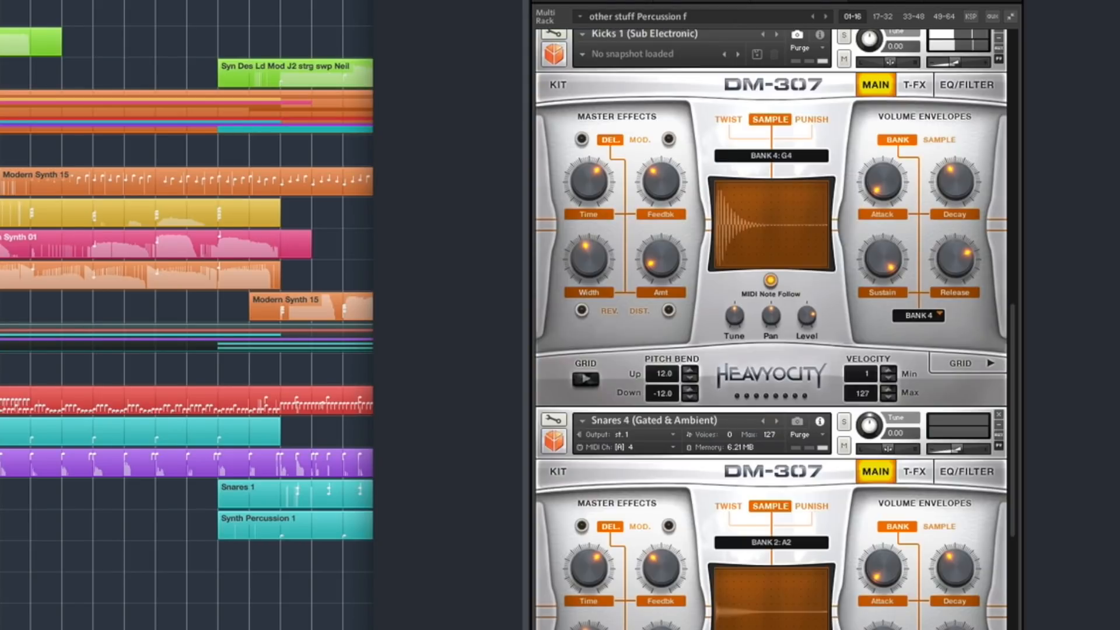
Step: View the DM-307 Kicks patch, revisit the So Synthy Tweak cycle page and return to the percussion rack
scroll(812, 279, up, 1)
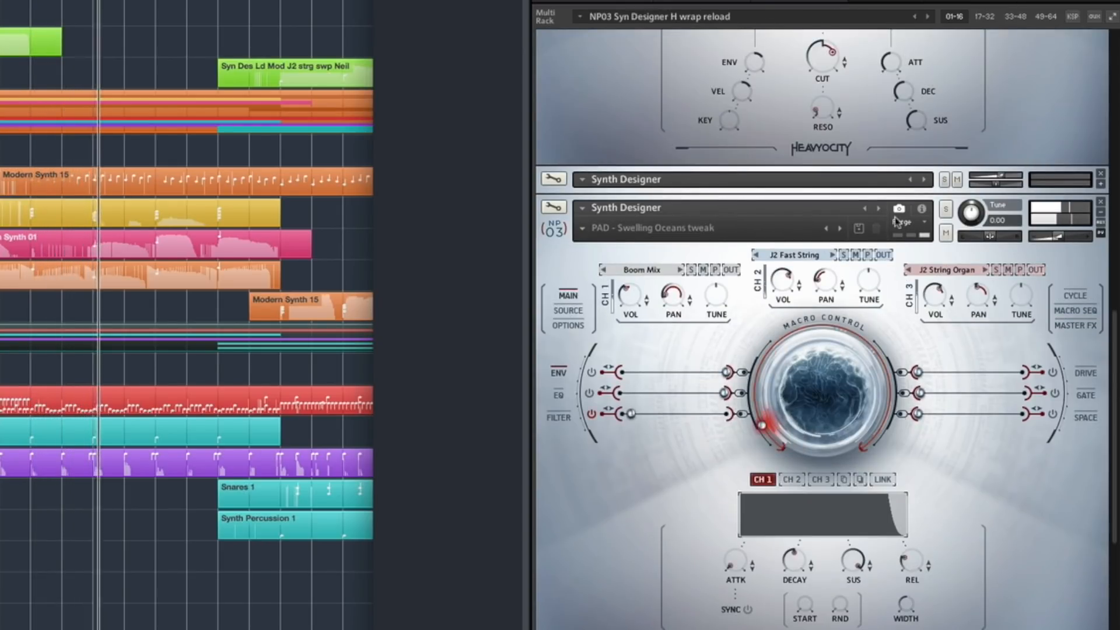
scroll(896, 222, up, 5)
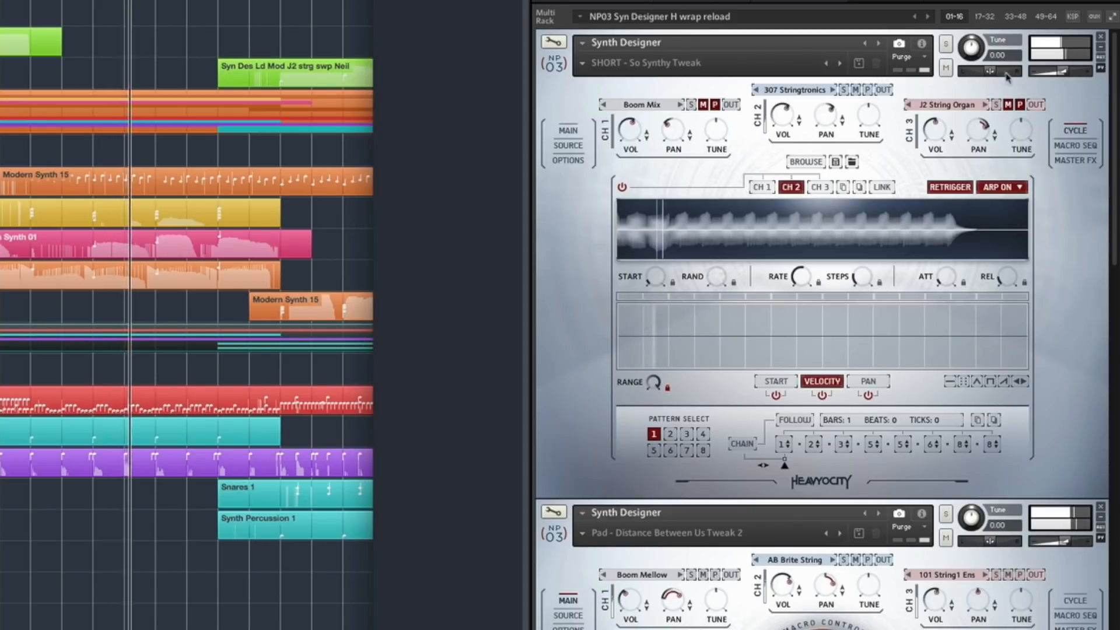
click(793, 221)
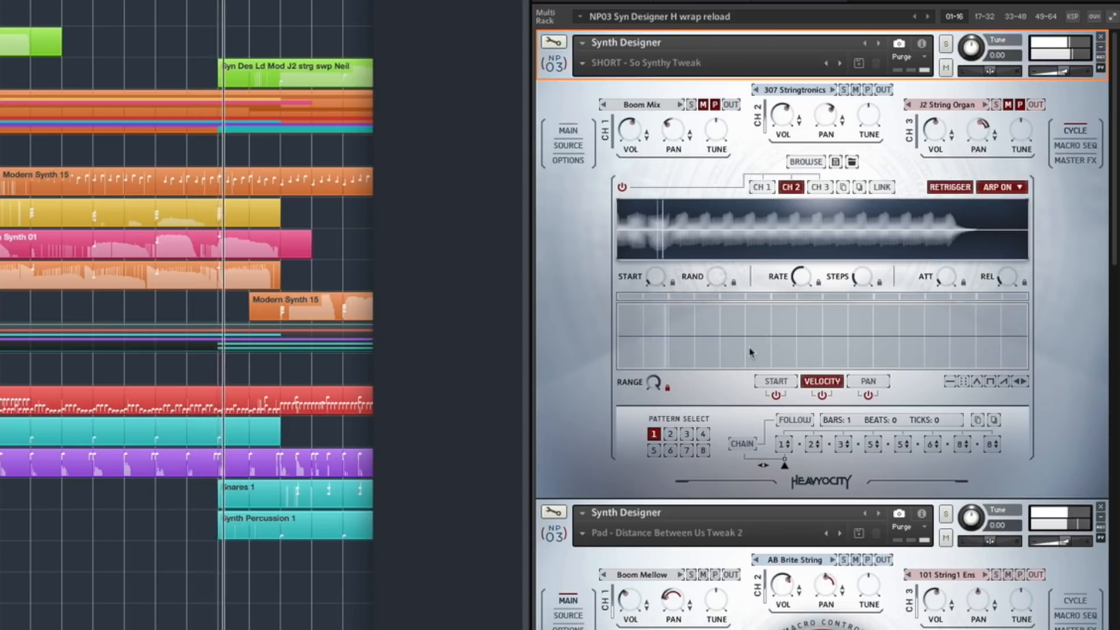
scroll(758, 347, down, 3)
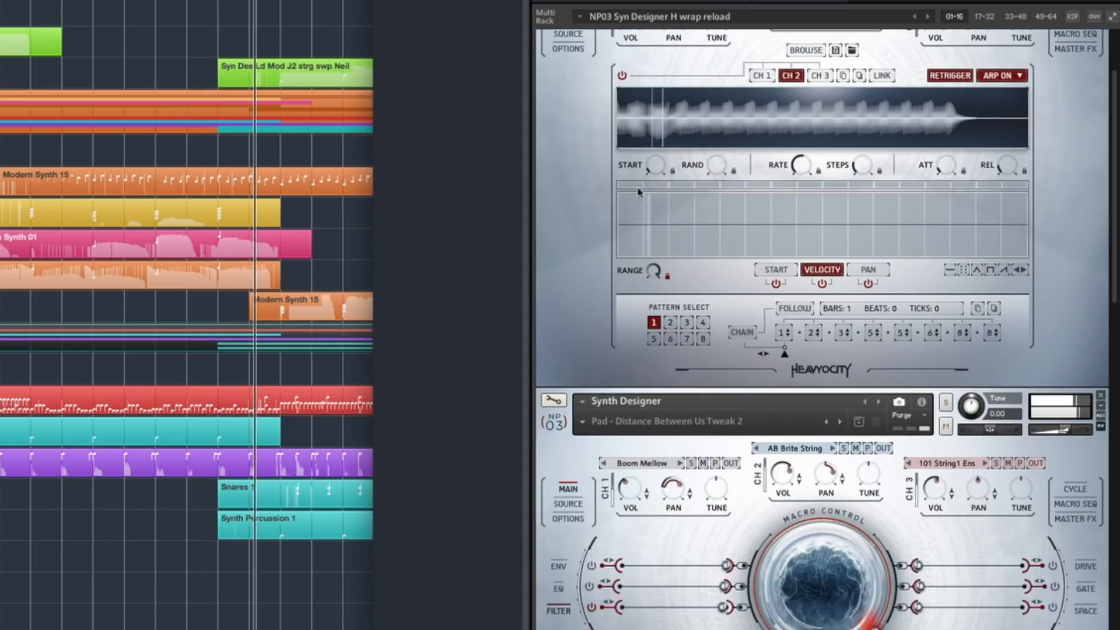
click(584, 1)
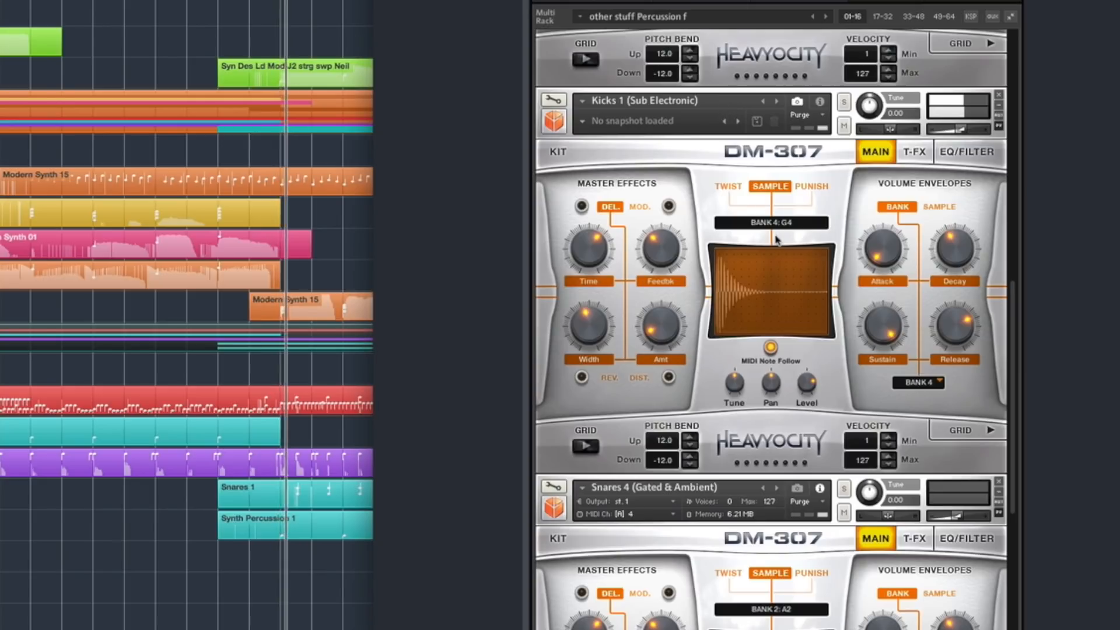
Step: During playback, view the Snares 4 (Gated & Ambient) and Synth Percussion 2 patches in the percussion rack
scroll(777, 239, down, 3)
scroll(777, 240, down, 2)
scroll(776, 239, down, 3)
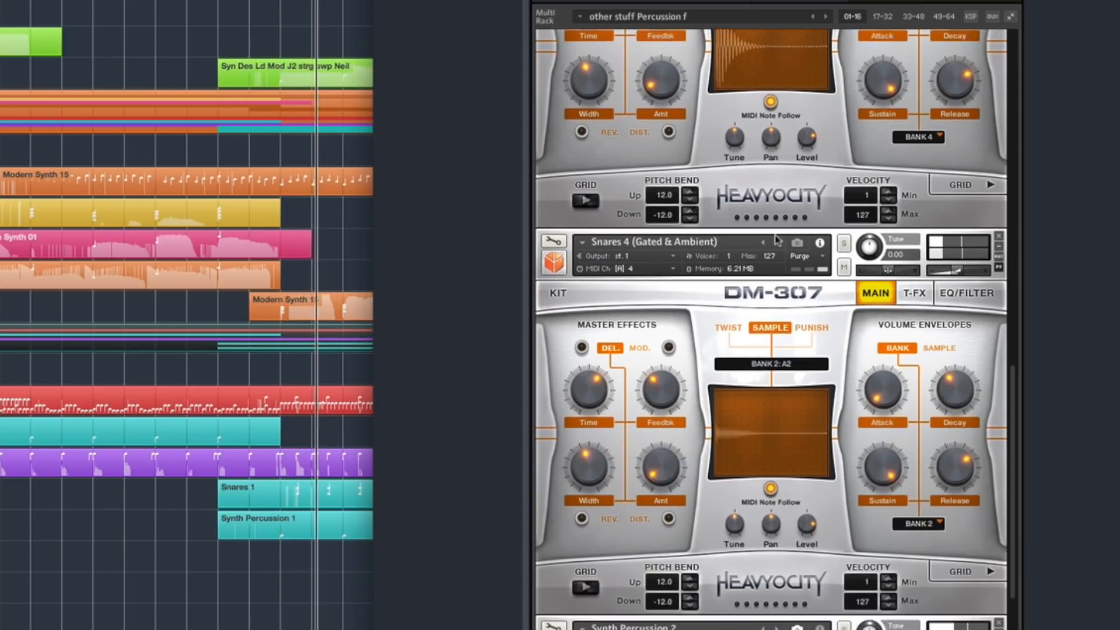
scroll(776, 240, down, 4)
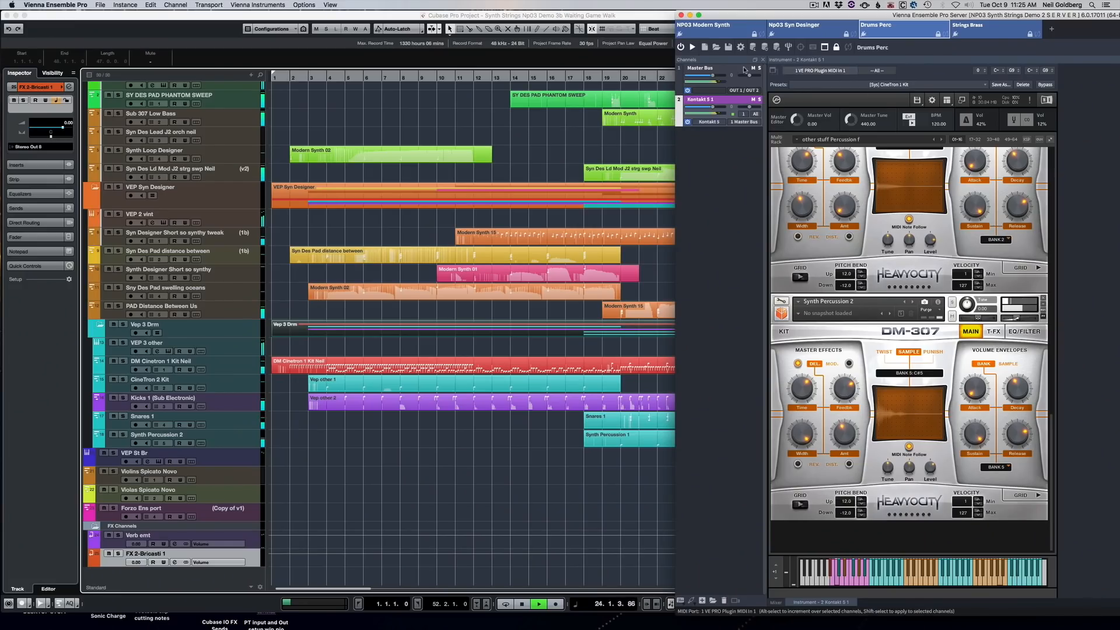
Step: Show the NP03 Modern Synth rack and expand its I Modern Synths and Phantom Sweep Synth Designer patches
click(736, 37)
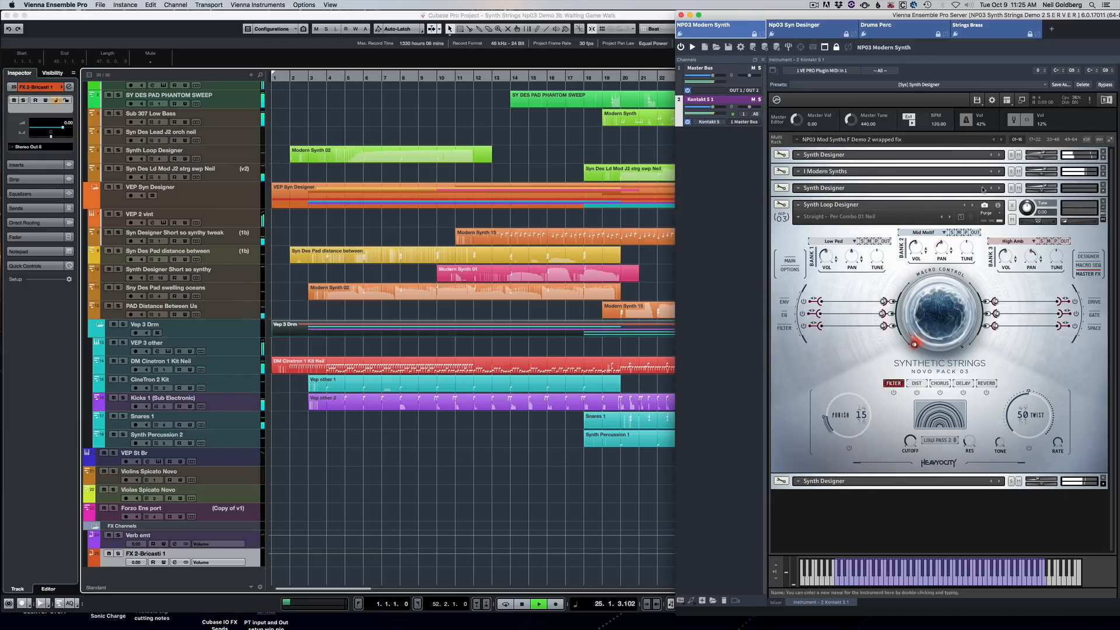
click(1103, 174)
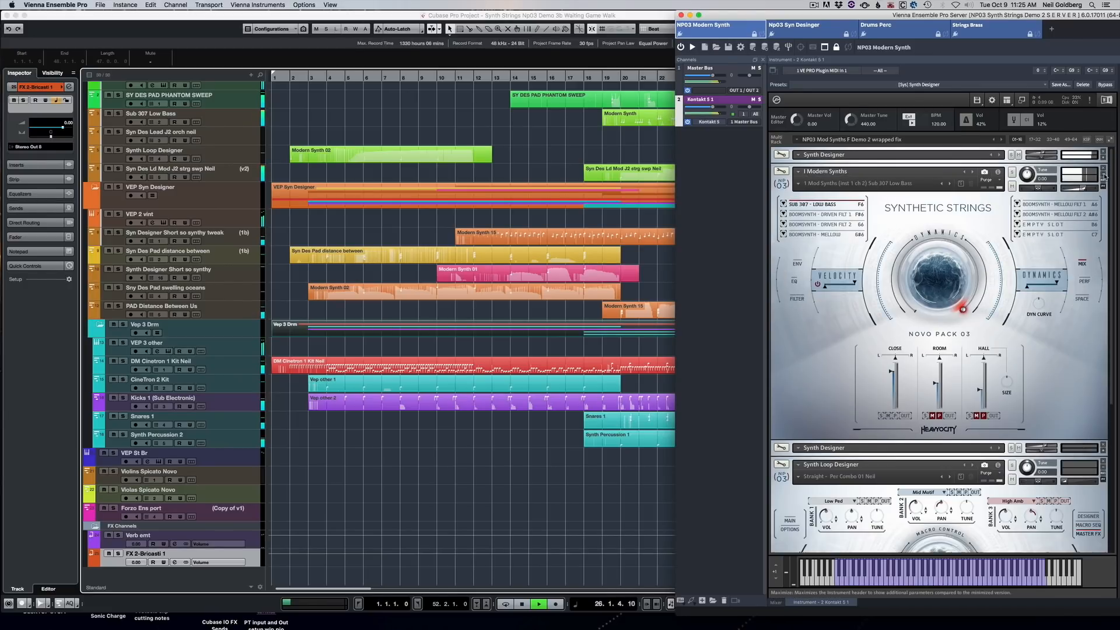
click(1103, 157)
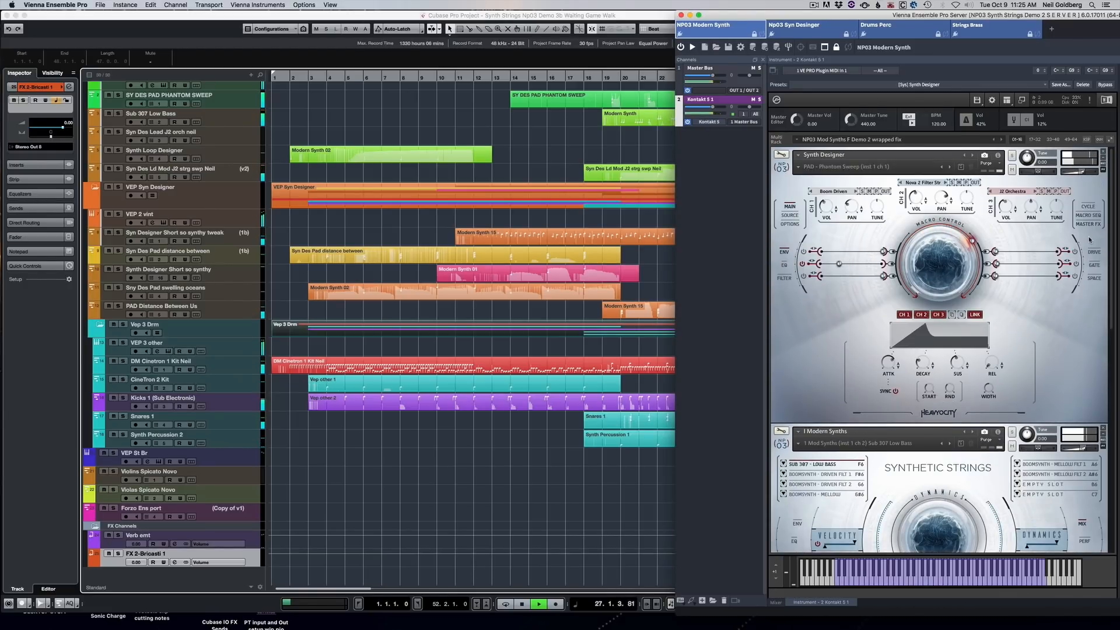
Step: Look through the Strings Brass rack during playback, from the NOVO violin and viola sections to the FORZO VI Full Ensemble
click(973, 34)
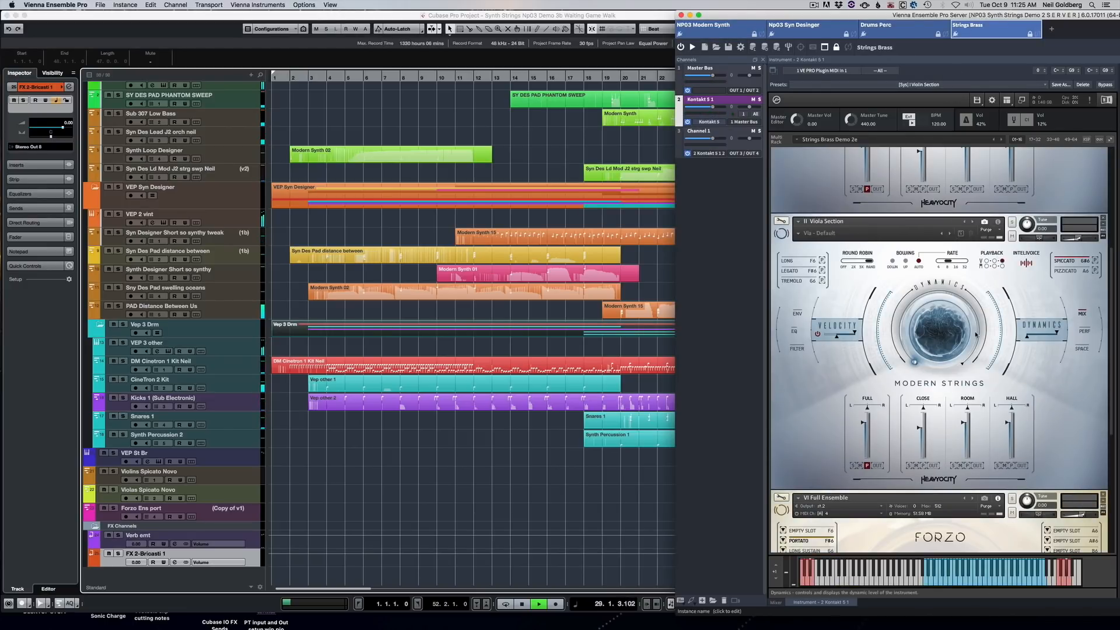
scroll(975, 334, up, 5)
scroll(948, 209, down, 1)
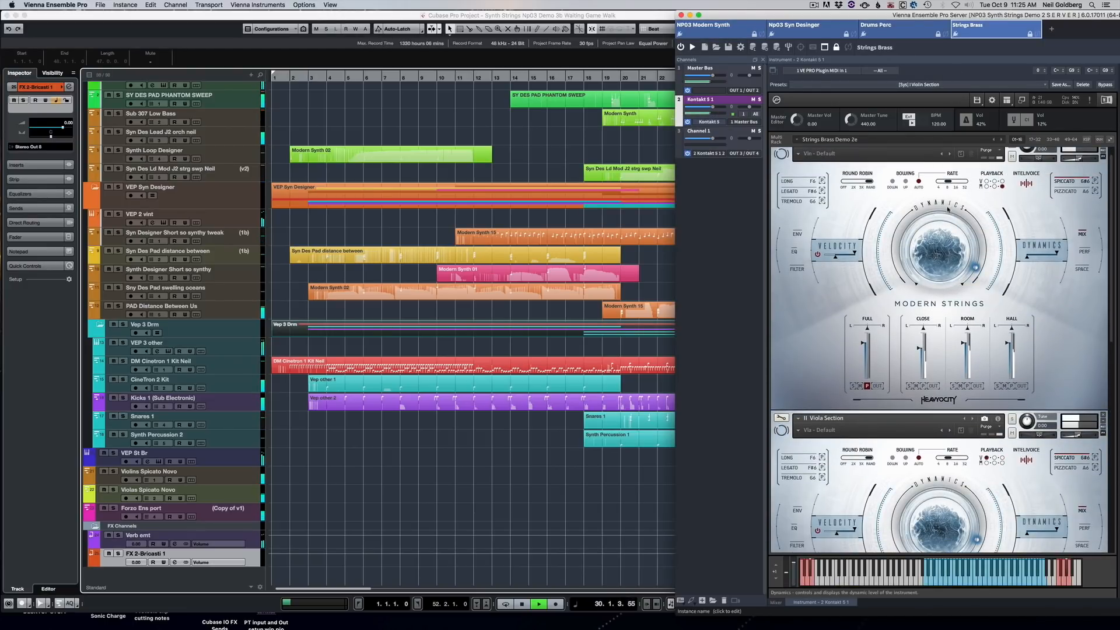
scroll(1030, 221, up, 1)
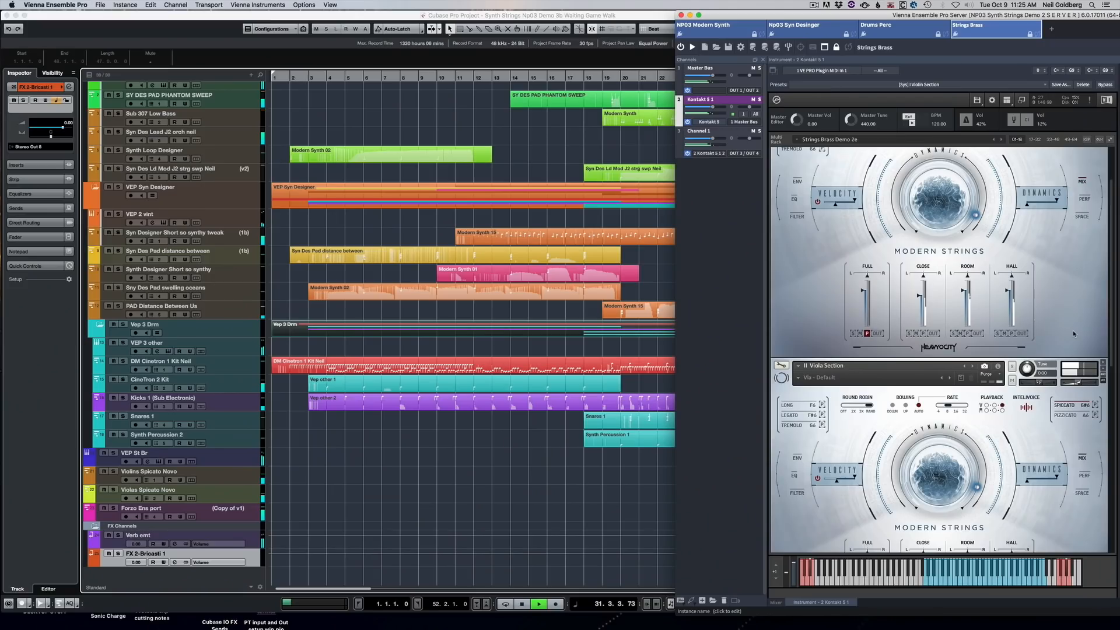
scroll(1072, 347, down, 1)
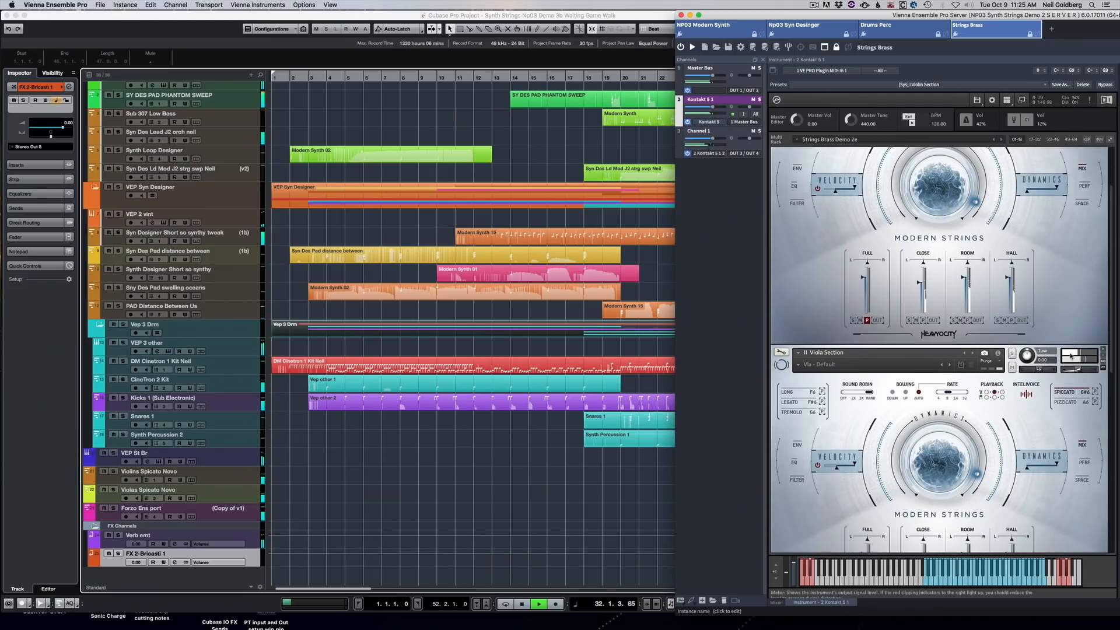
scroll(1070, 356, down, 18)
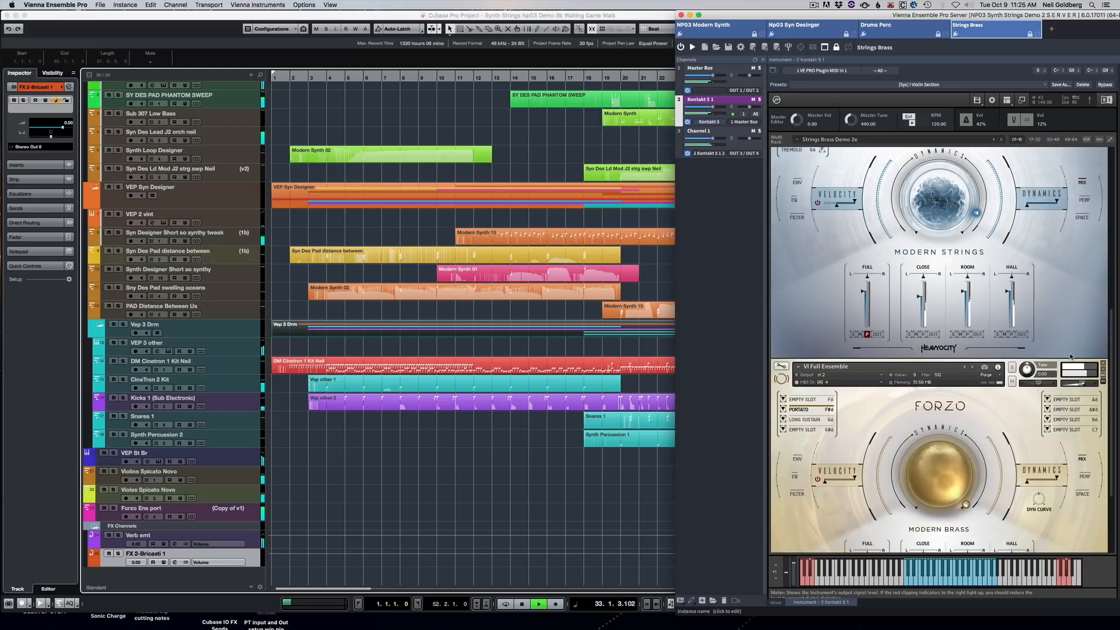
scroll(1071, 356, down, 6)
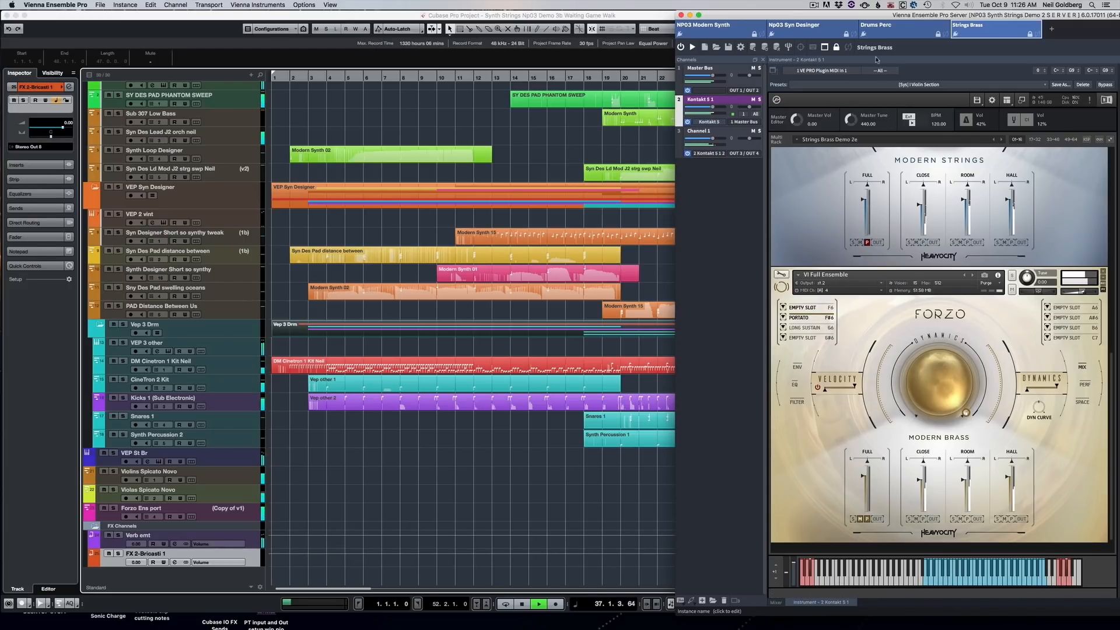
Step: Return to the Drums Perc rack and view its DM-307 kick and snare patches while the arrangement plays
click(877, 32)
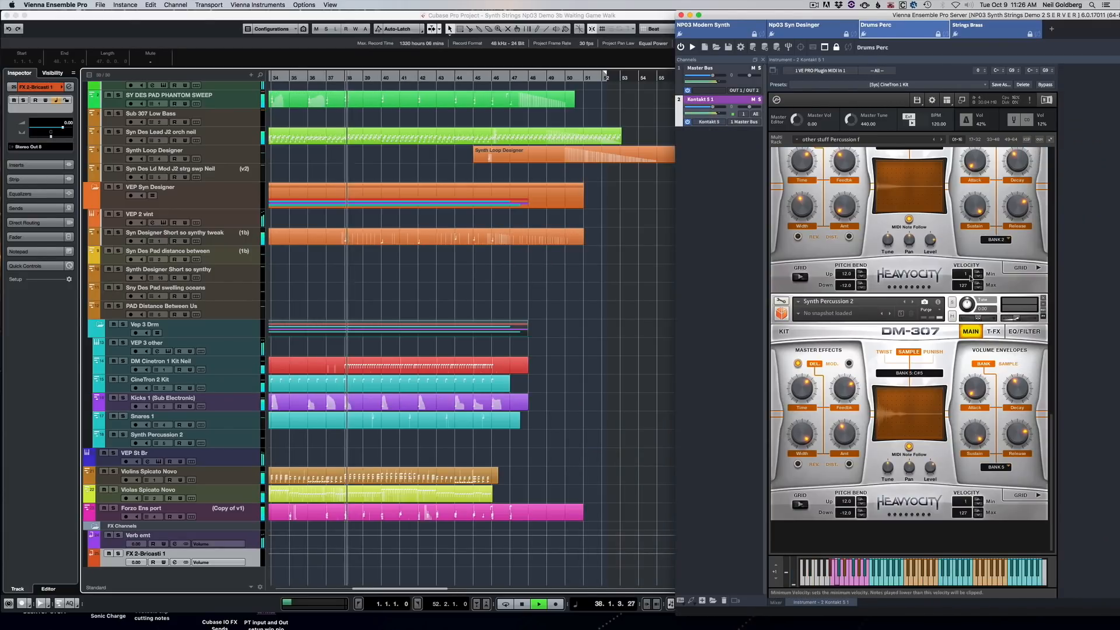
scroll(971, 278, down, 3)
scroll(971, 278, up, 2)
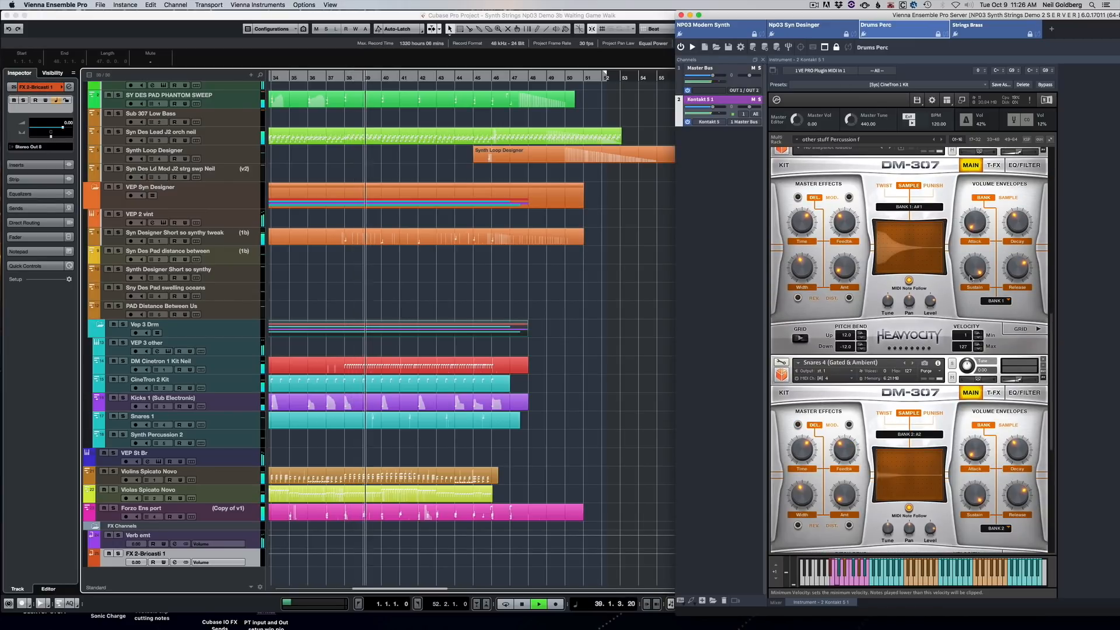
Step: In the NP03 Modern Synth rack, expand the collapsed Lead J2 Orch Synth Designer patch and view its main page
click(719, 32)
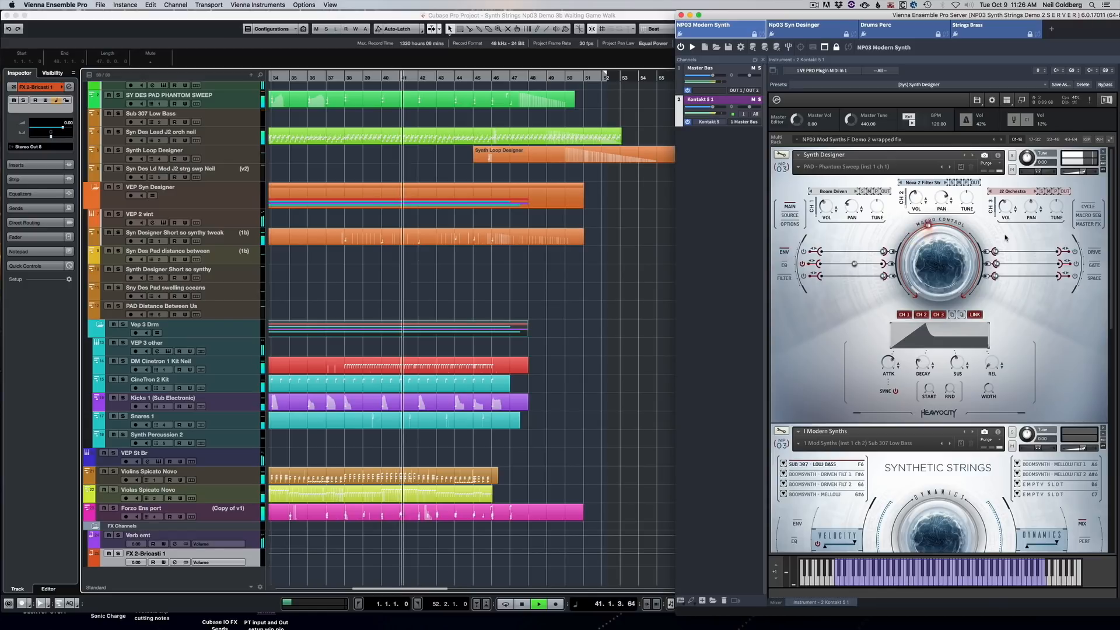
scroll(1005, 238, down, 5)
scroll(1005, 237, down, 2)
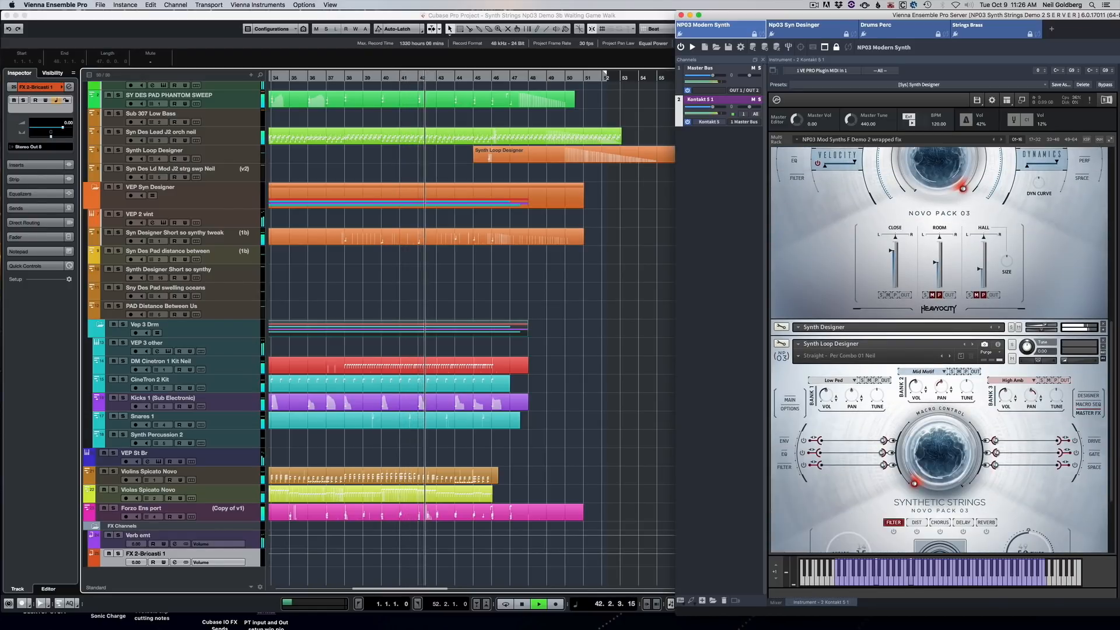
click(1104, 326)
scroll(1081, 394, down, 1)
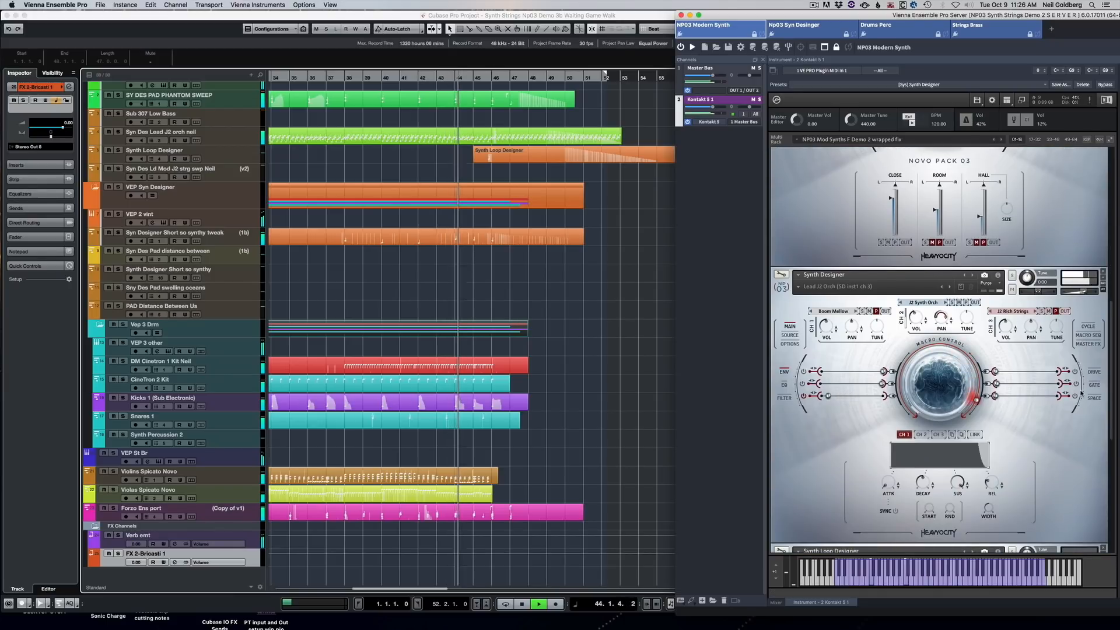
Step: View the NP03 Syn Designer patches, and return to the NP03 Modern Synth rack to show its Synth Loop Designer
click(811, 25)
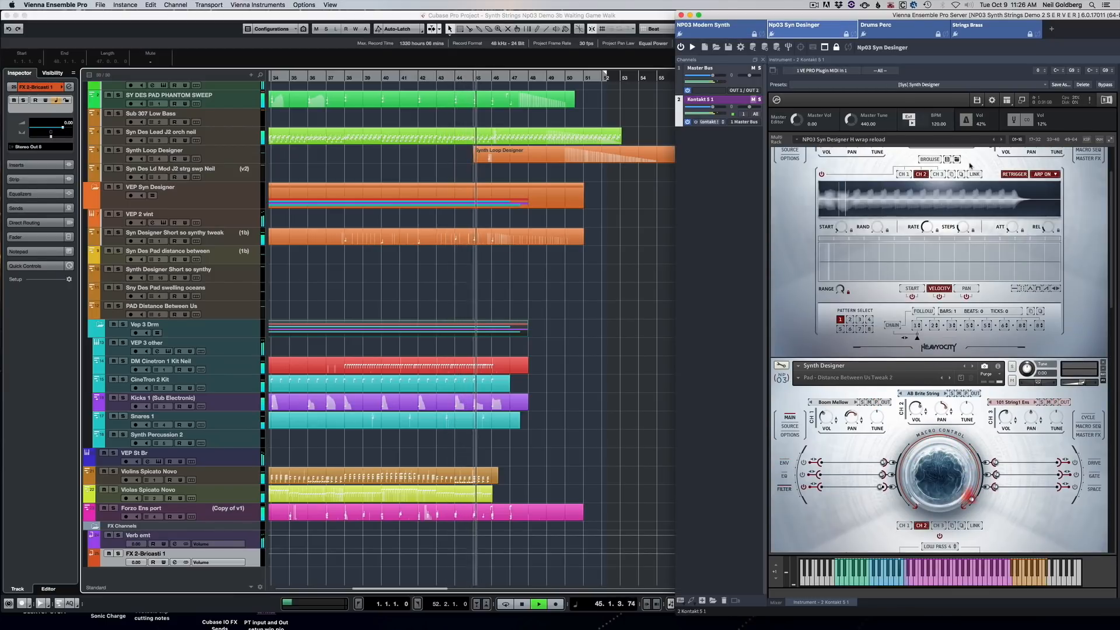
scroll(955, 204, up, 1)
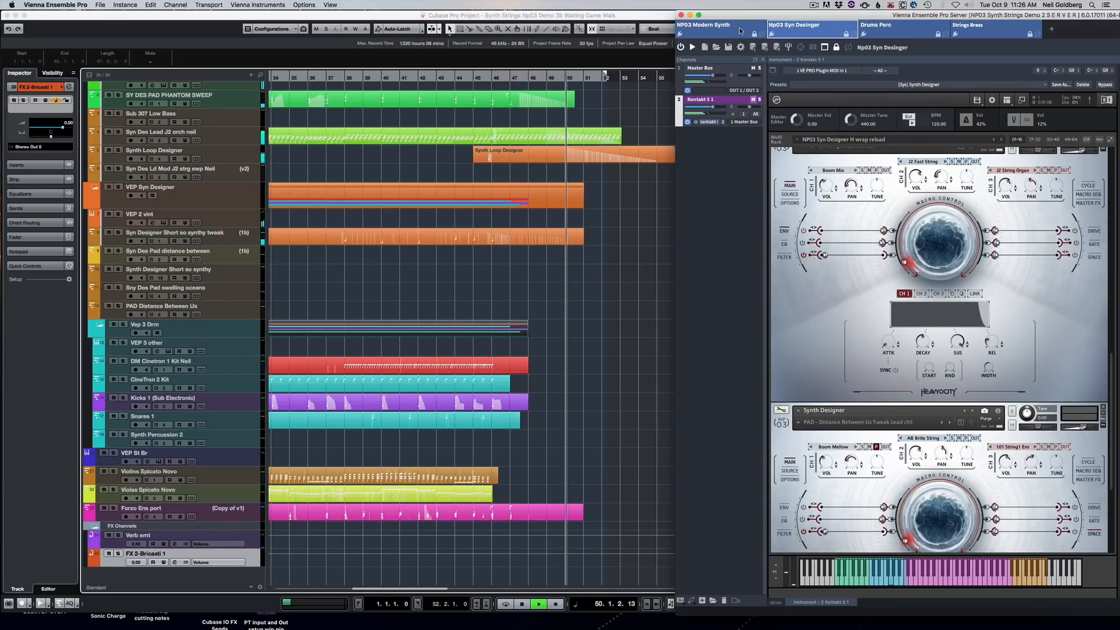
click(719, 26)
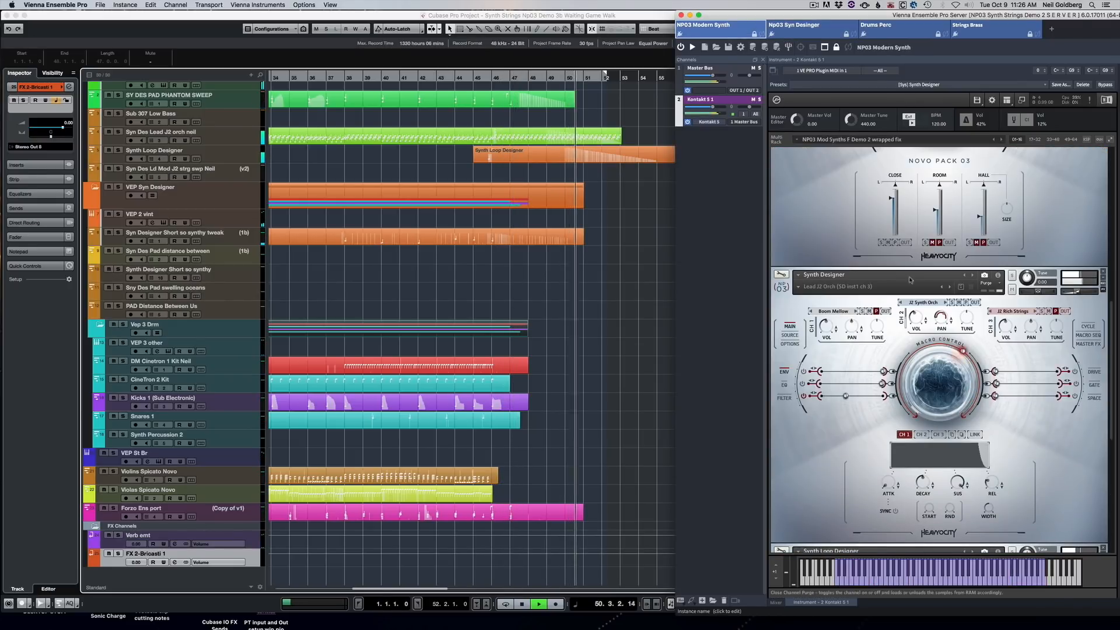
scroll(920, 307, down, 3)
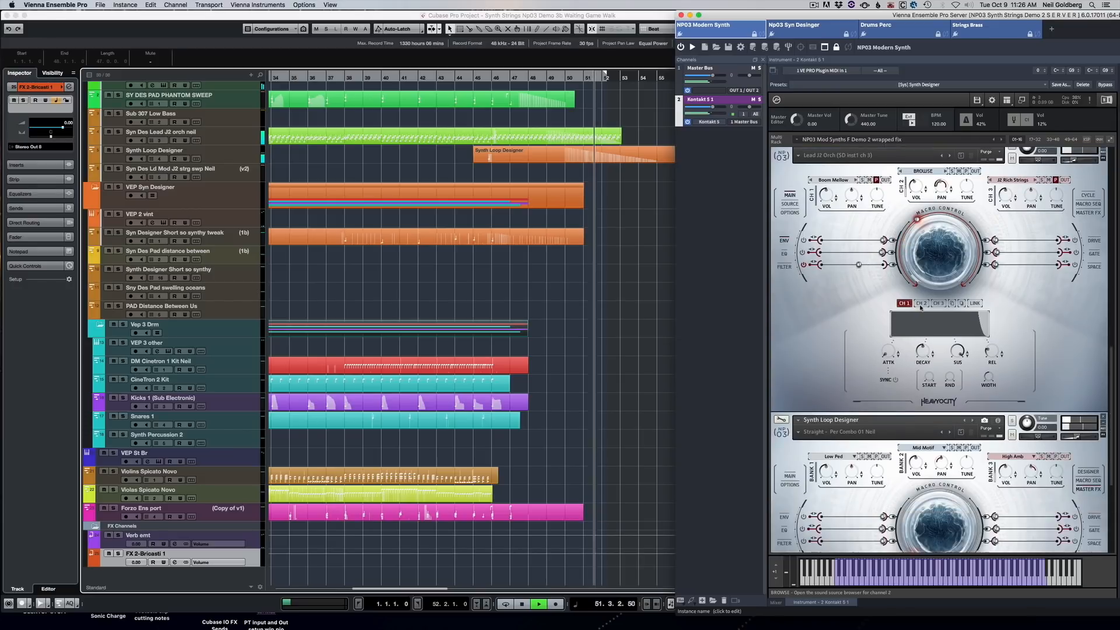
scroll(921, 307, down, 2)
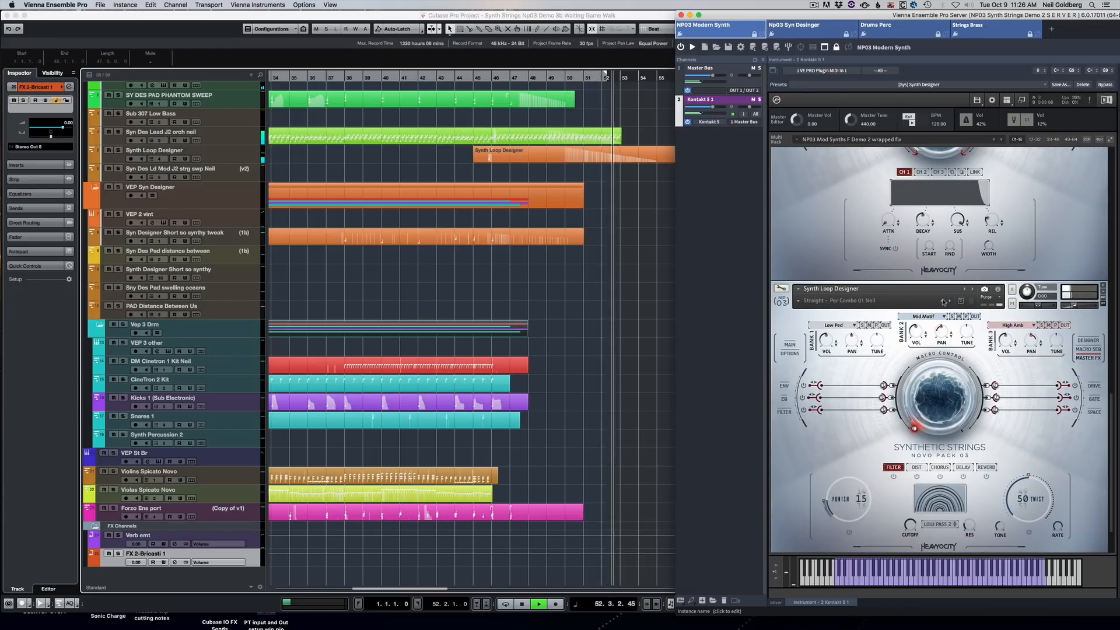